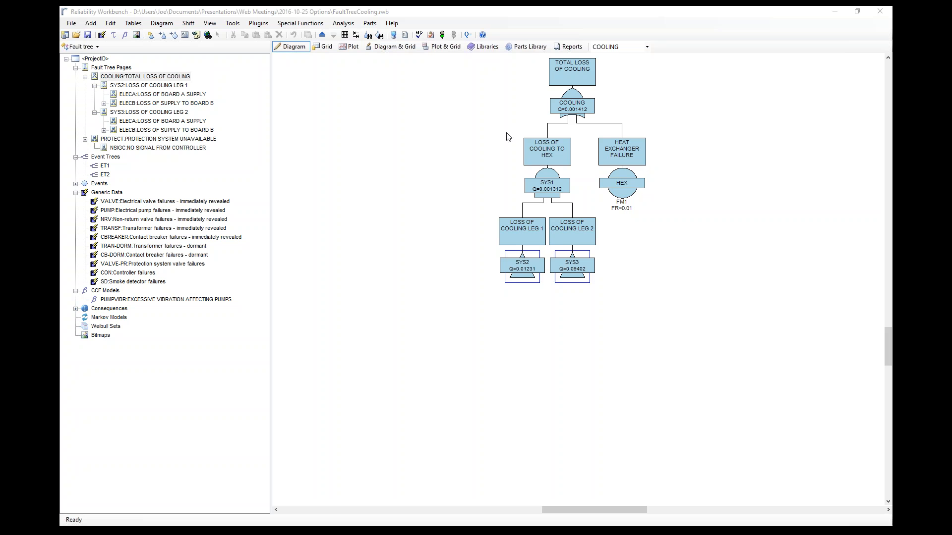
# Review the summary results and minimal cut sets of the COOLING gate, including the SYS1 cut set, in the results summary.
pyautogui.click(457, 94)
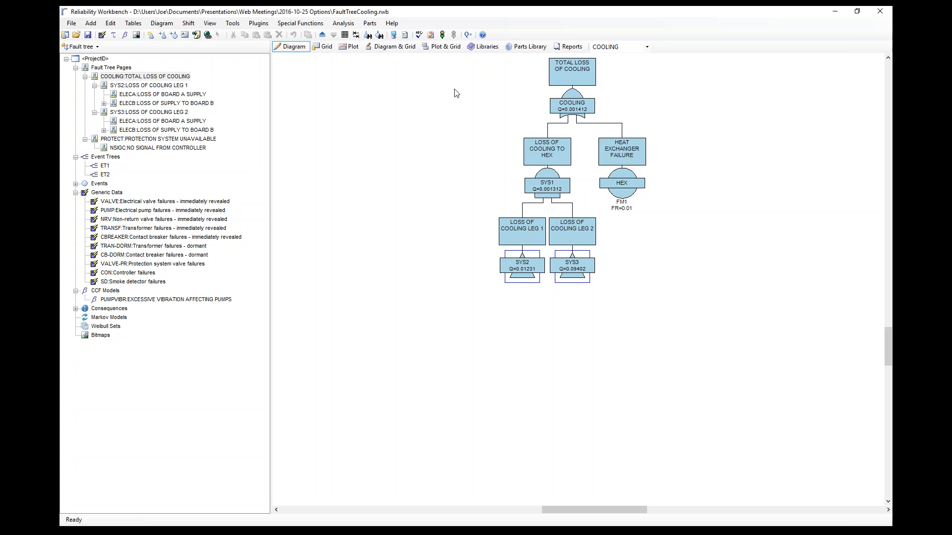
pyautogui.click(468, 35)
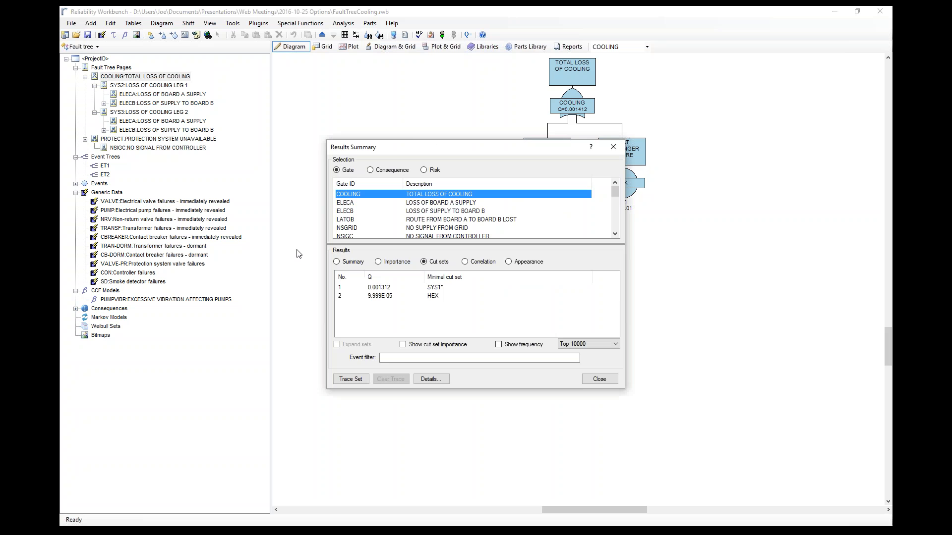
pyautogui.click(340, 263)
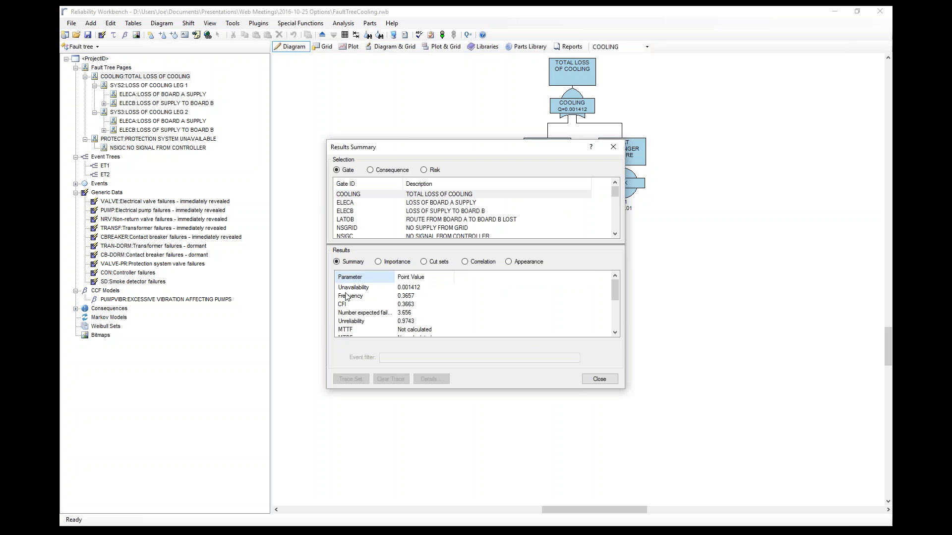
pyautogui.click(437, 265)
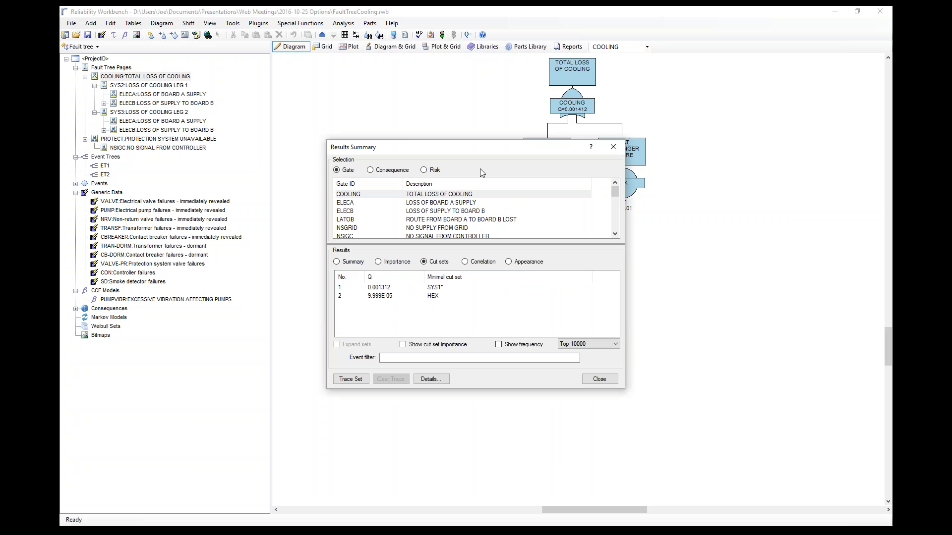
pyautogui.click(445, 289)
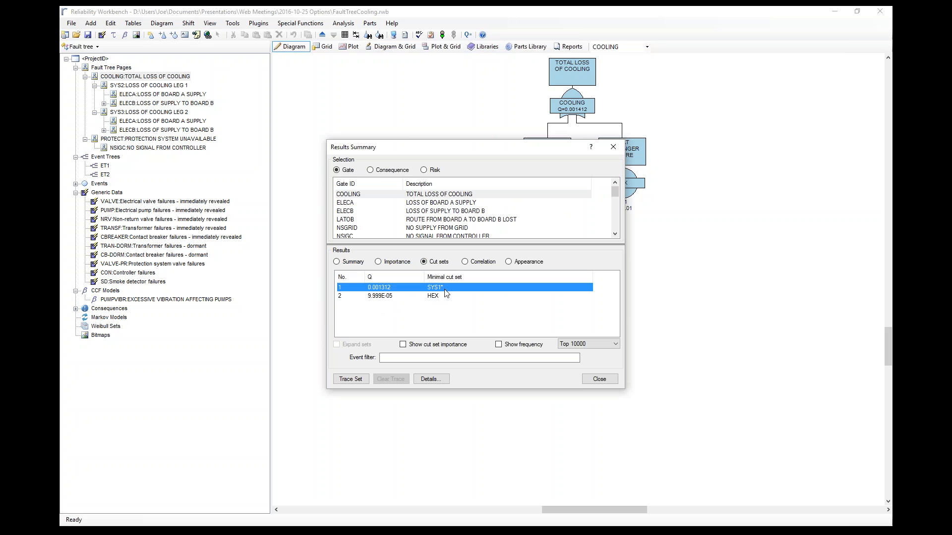
pyautogui.moveTo(476, 153); pyautogui.dragTo(329, 118)
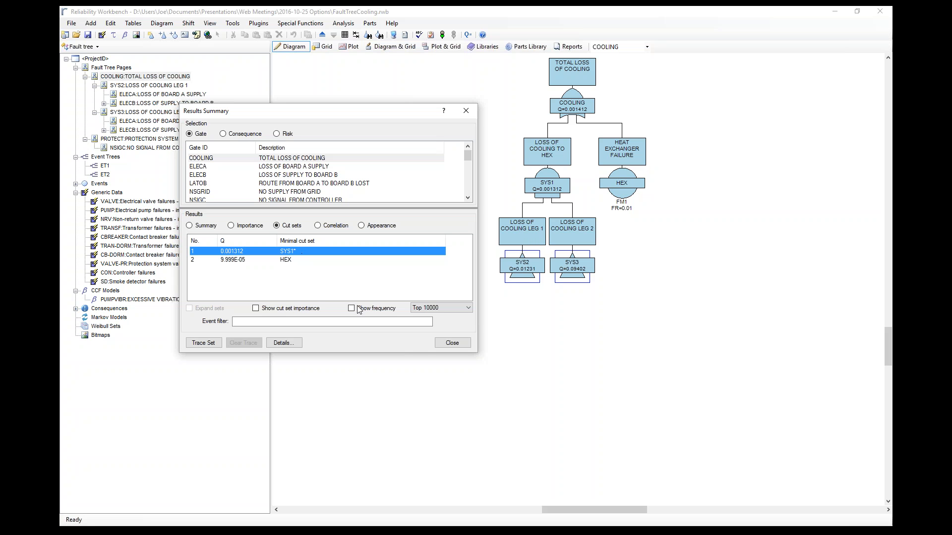
pyautogui.click(453, 345)
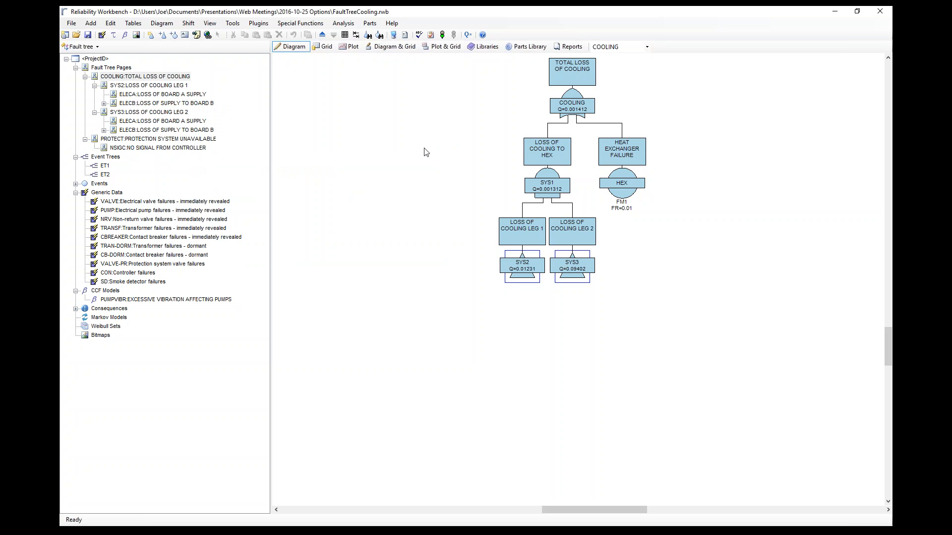
# Enable expansion of modularized sets for fault trees in the project's custom sets generation options.
pyautogui.click(406, 35)
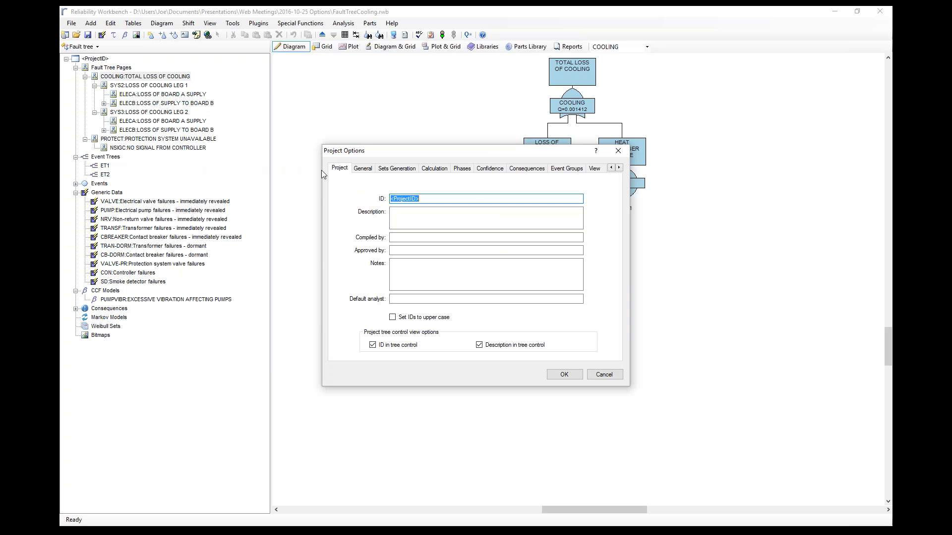
pyautogui.click(396, 169)
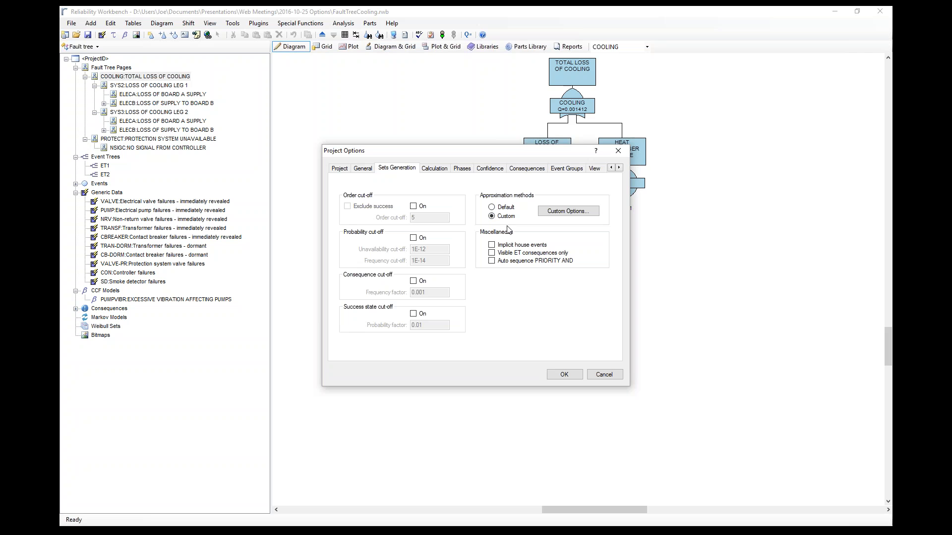
pyautogui.click(574, 212)
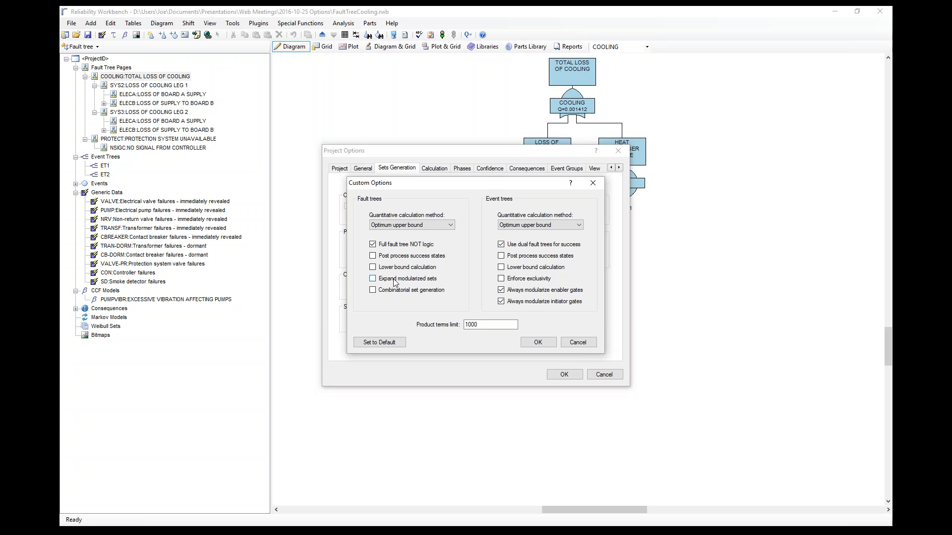
pyautogui.click(395, 282)
pyautogui.click(538, 344)
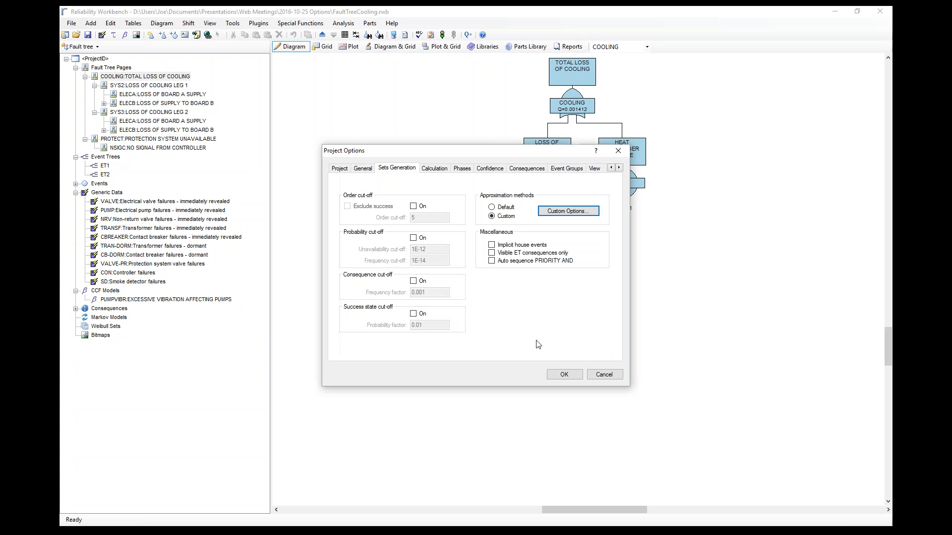
pyautogui.click(569, 377)
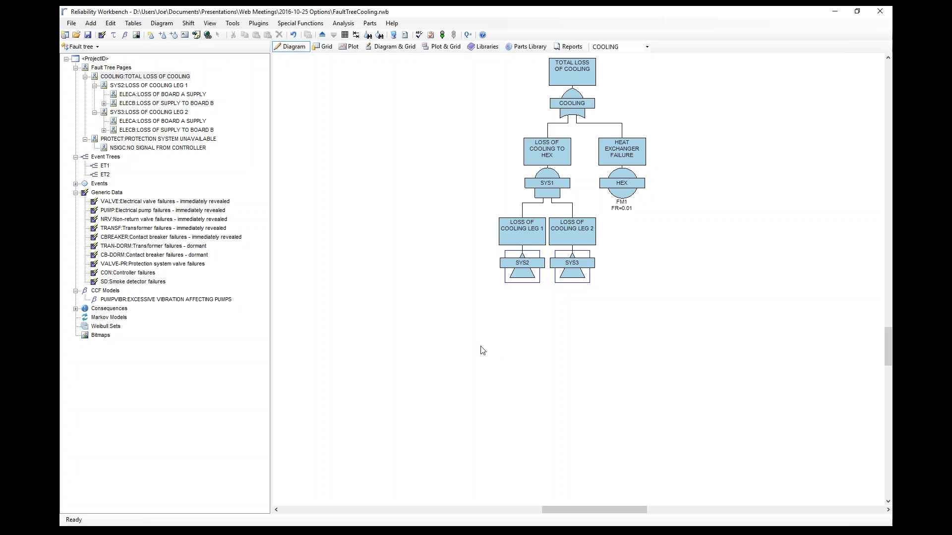
# Rerun the analysis and show the expanded minimal cut sets for the COOLING gate.
pyautogui.click(443, 36)
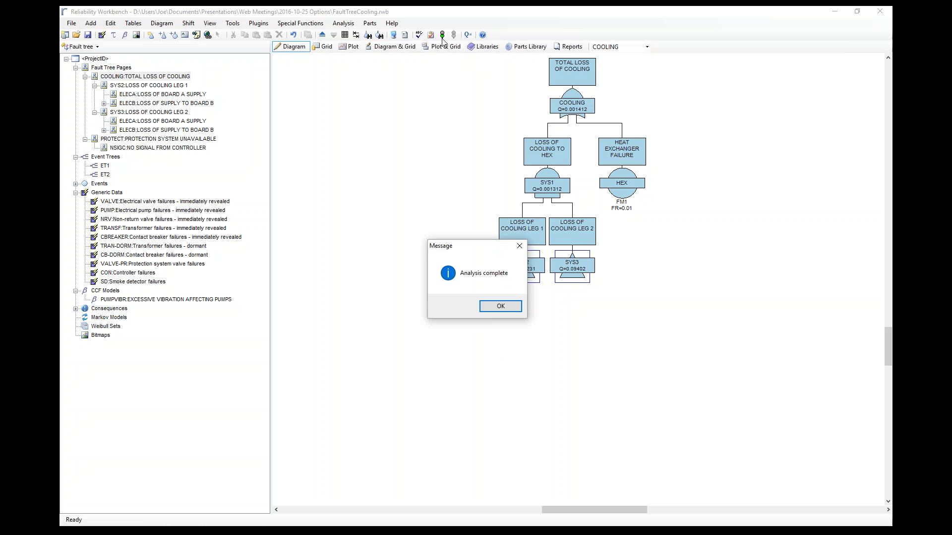
pyautogui.click(501, 307)
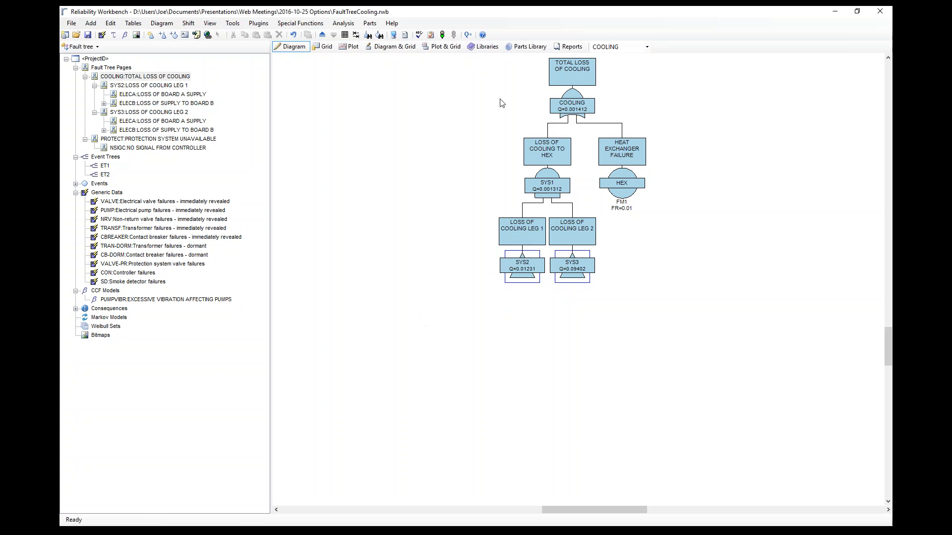
pyautogui.click(468, 34)
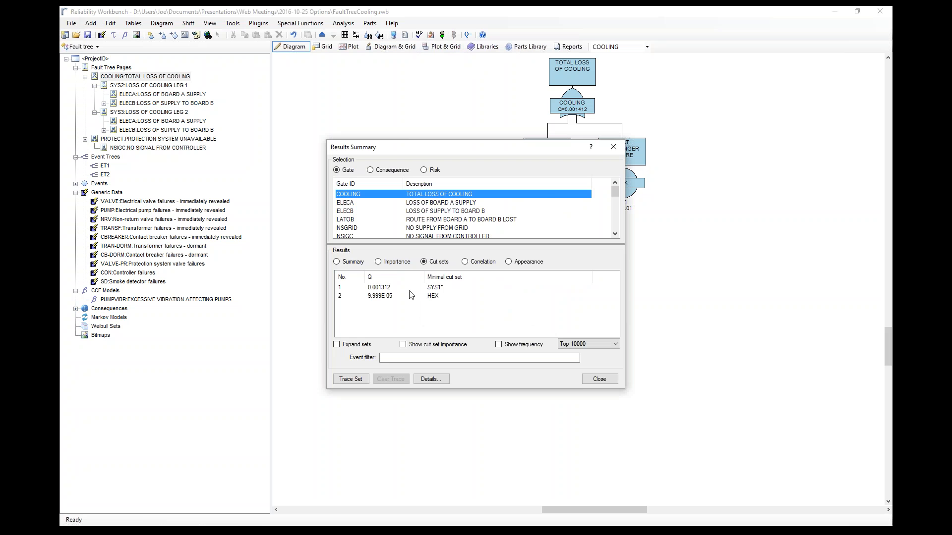
pyautogui.click(344, 349)
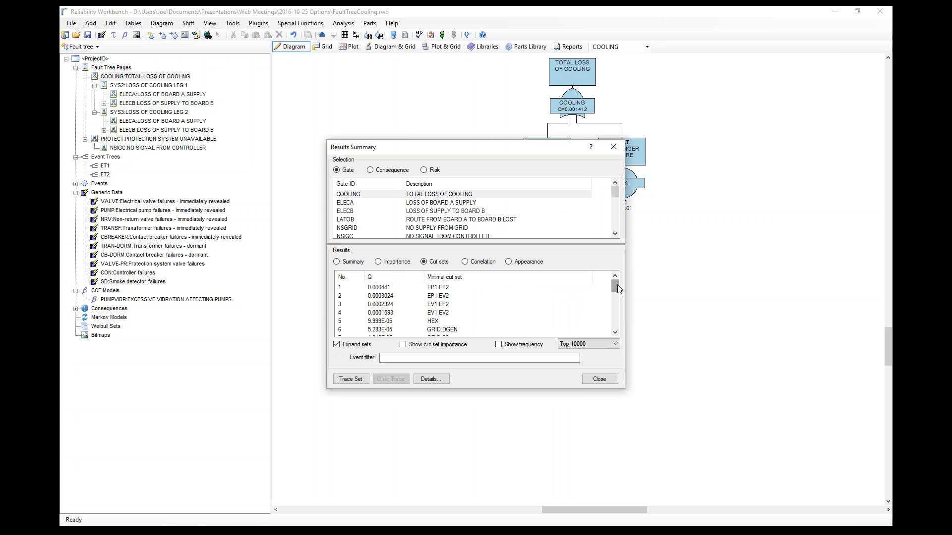
pyautogui.moveTo(617, 285)
pyautogui.mouseDown()
pyautogui.moveTo(621, 332)
pyautogui.moveTo(617, 286)
pyautogui.mouseUp()
# Compare the COOLING gate's event importance rankings with expanded sets and with sets unexpanded, enlarging the results list.
pyautogui.click(390, 264)
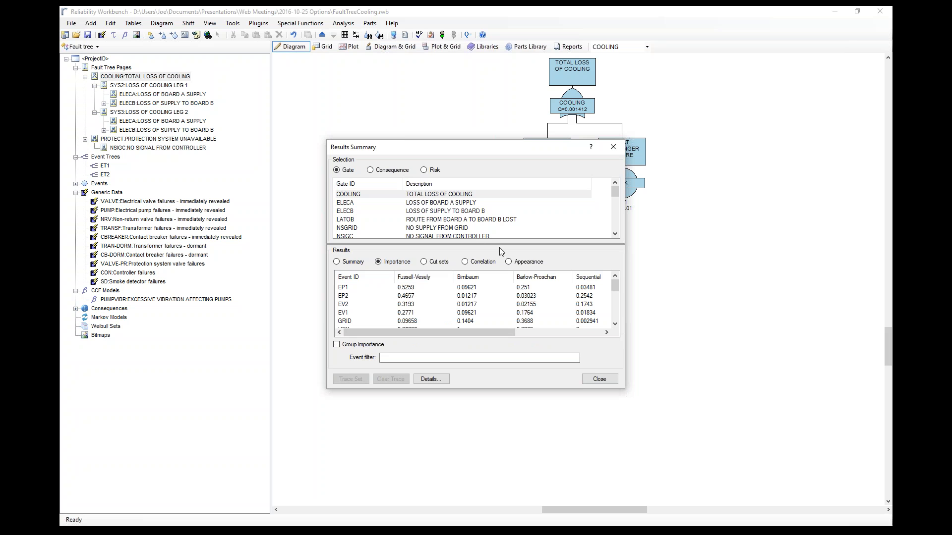
pyautogui.moveTo(477, 242); pyautogui.dragTo(477, 211)
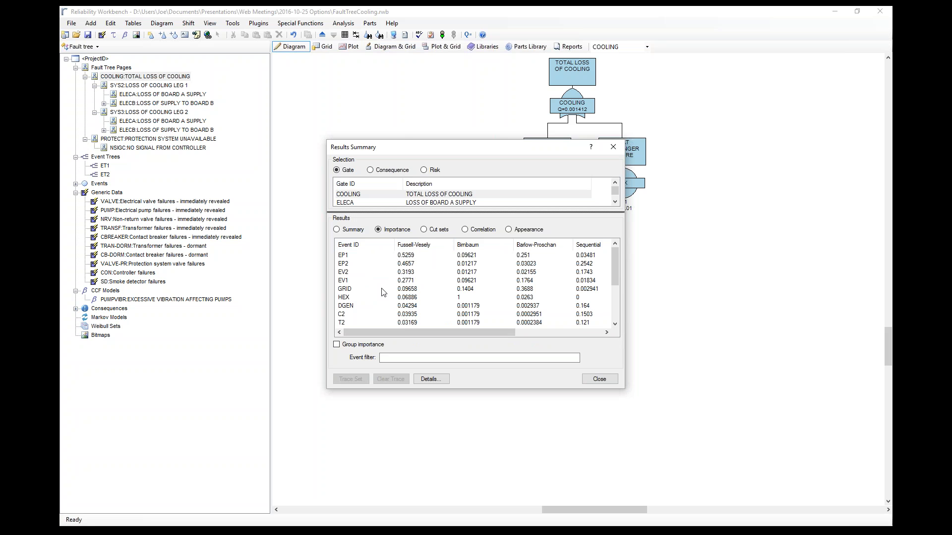
pyautogui.click(423, 230)
pyautogui.click(337, 345)
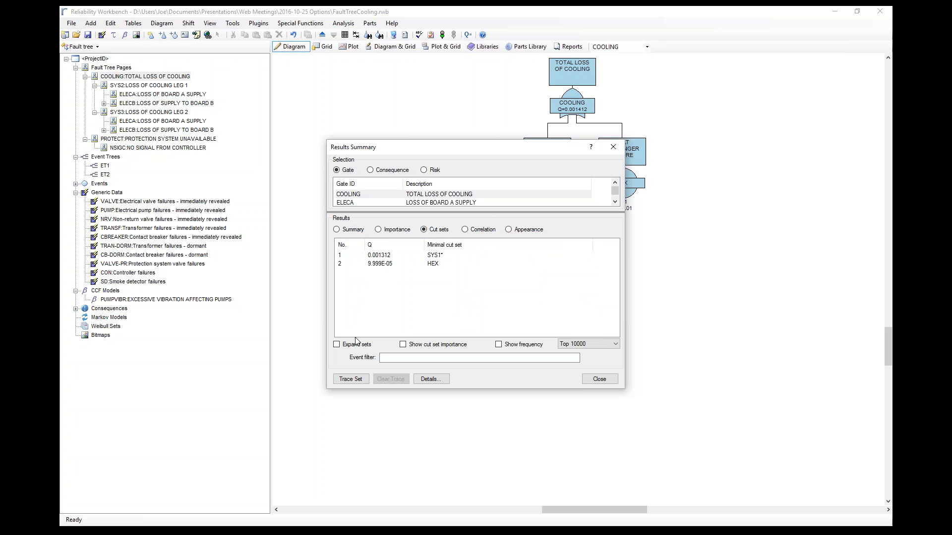
pyautogui.click(392, 231)
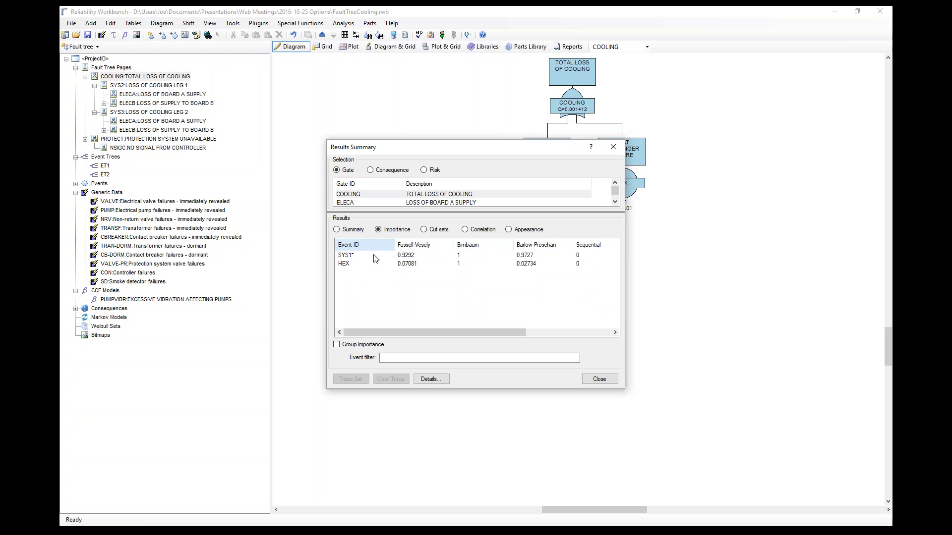
# Move the results summary clear of the diagram, show the expanded cut sets again, and close the summary.
pyautogui.moveTo(516, 149); pyautogui.dragTo(356, 153)
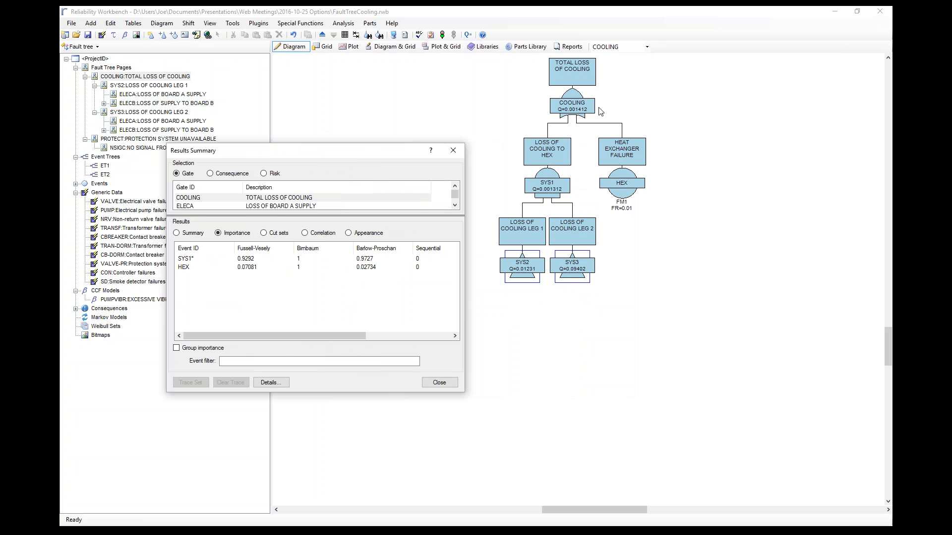
pyautogui.click(273, 234)
pyautogui.click(198, 350)
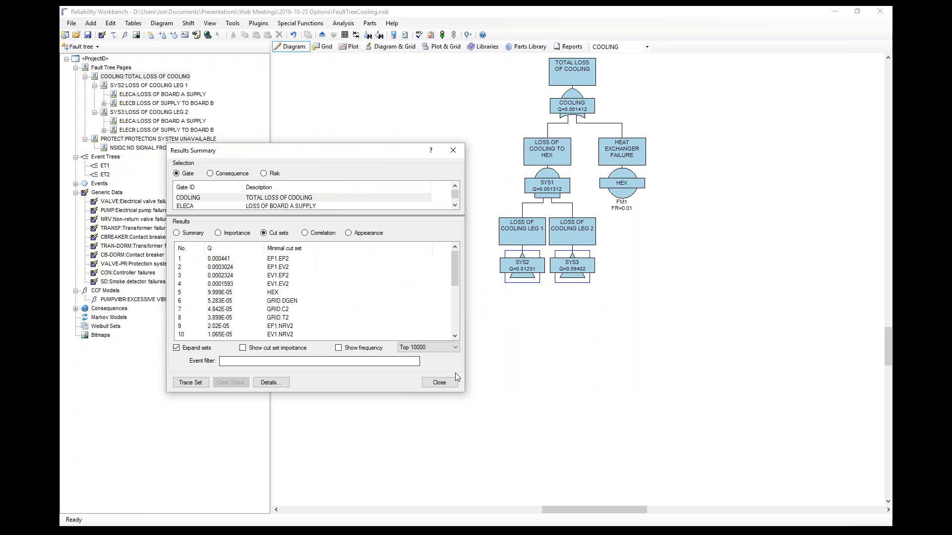
pyautogui.click(439, 383)
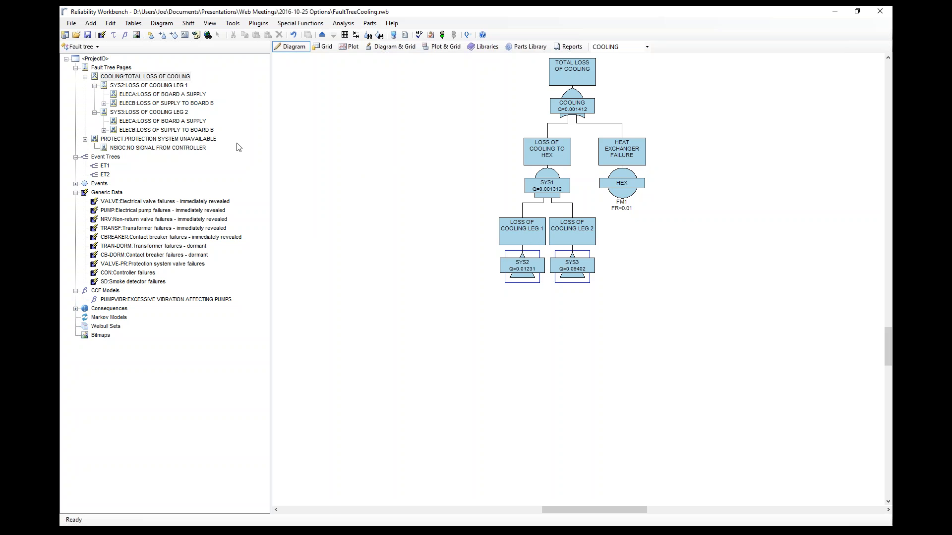
# Start a new project without saving the changes to the current one.
pyautogui.click(65, 36)
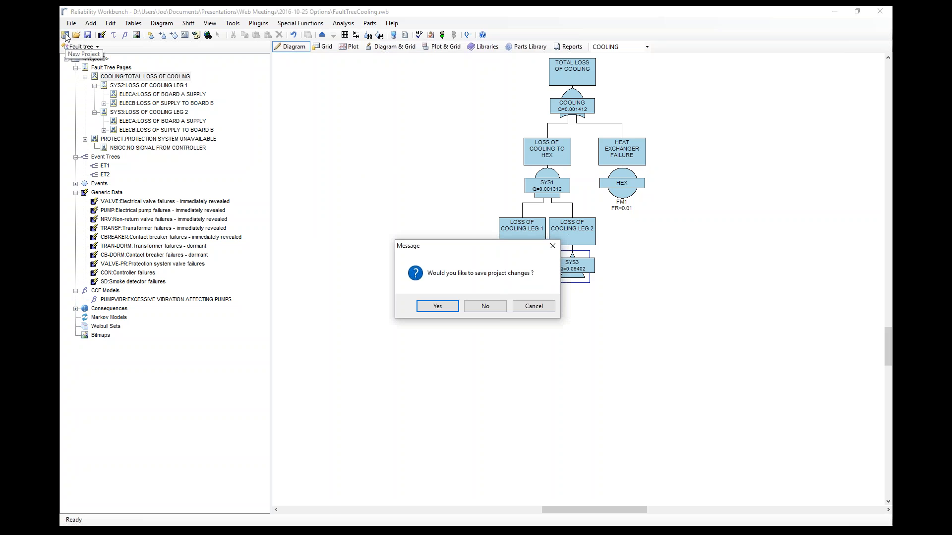
pyautogui.click(485, 307)
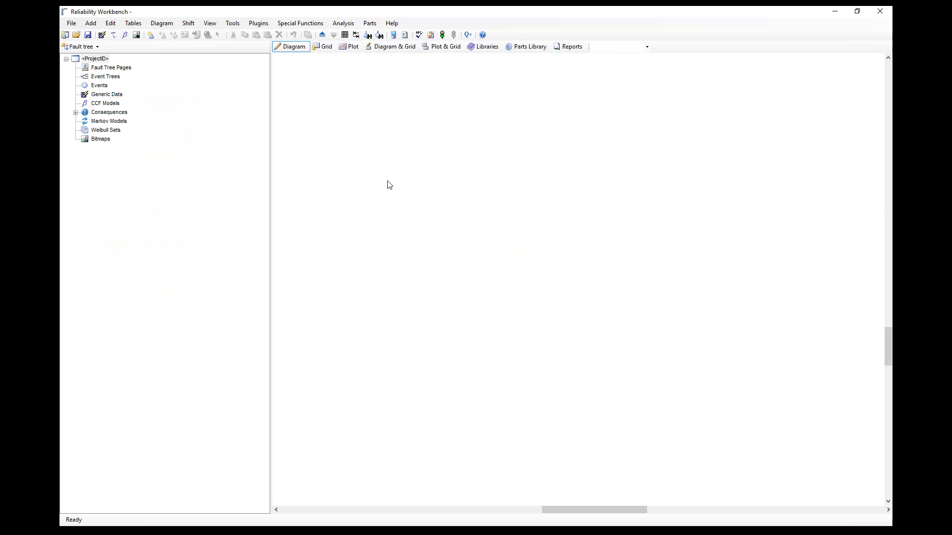
# Open a new failure model and examine the Rate type's failure rate and repair rate parameters.
pyautogui.click(102, 35)
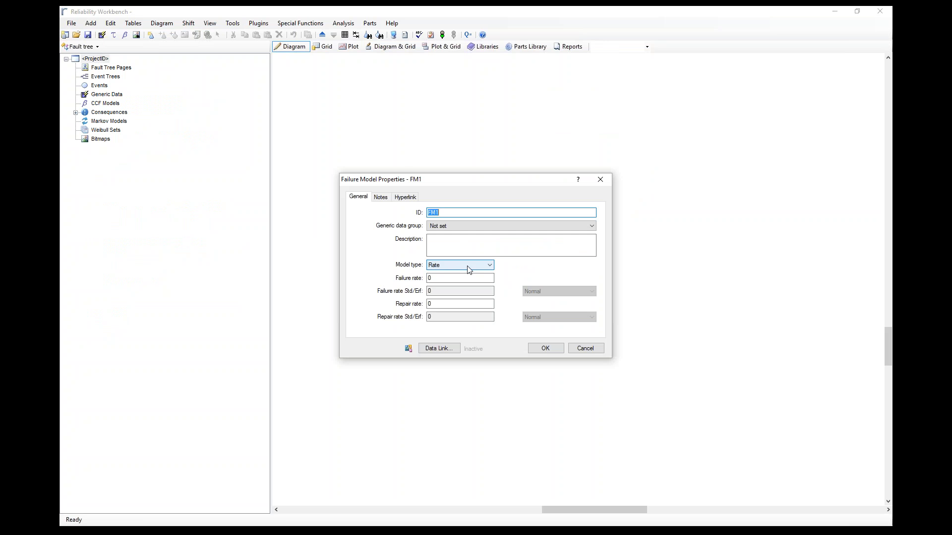
pyautogui.moveTo(452, 279); pyautogui.dragTo(382, 280)
pyautogui.press('BackSpace')
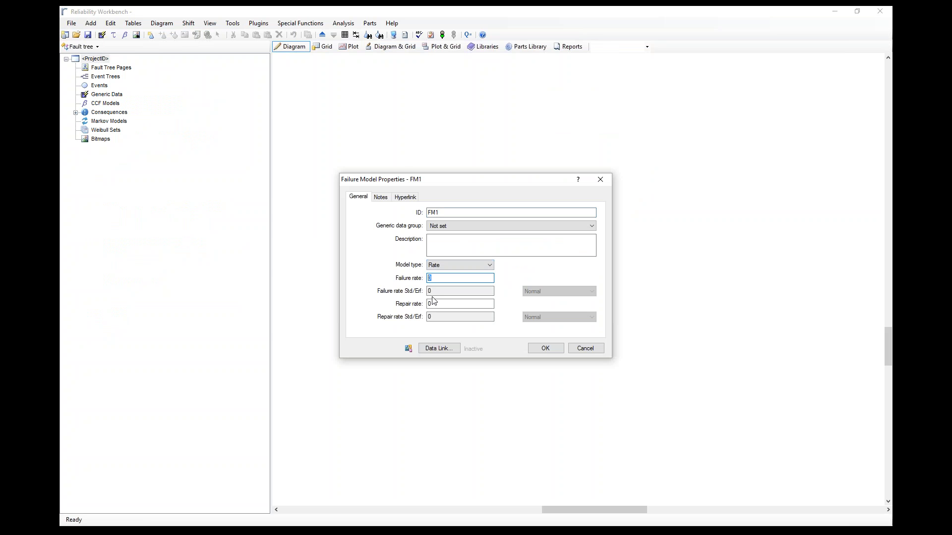
pyautogui.doubleClick(457, 304)
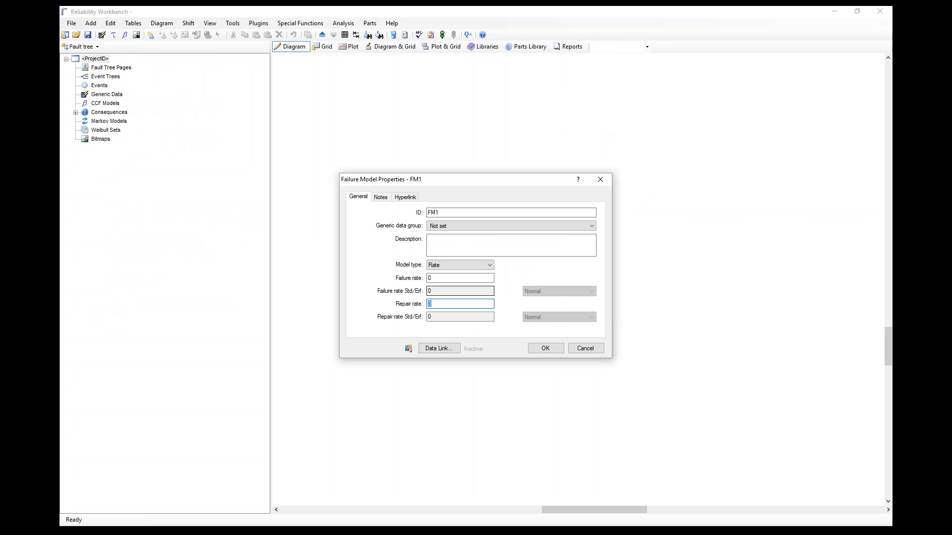
pyautogui.click(486, 279)
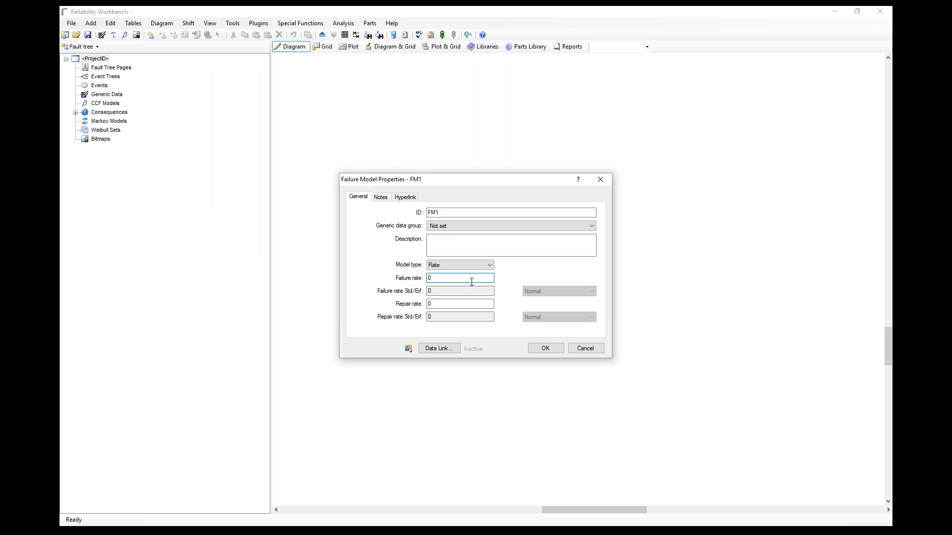
# Switch the failure model type to Dormant, examine its failure rate and MTTR parameters, and discard the model.
pyautogui.click(460, 265)
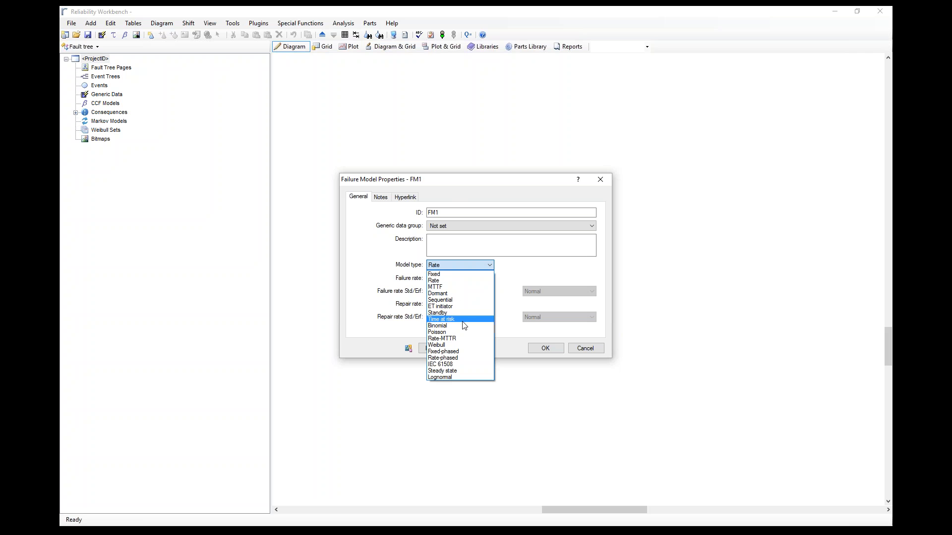
pyautogui.click(461, 293)
pyautogui.click(450, 277)
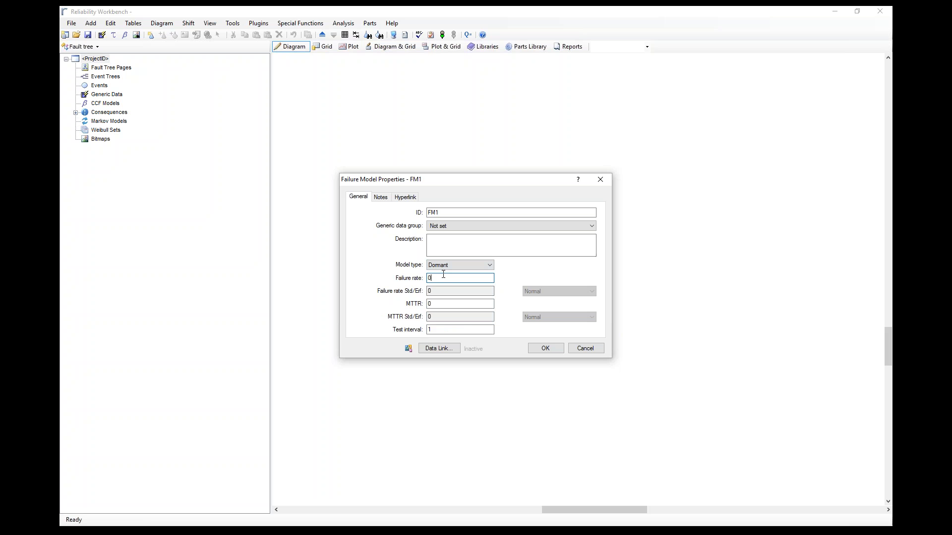
pyautogui.click(451, 304)
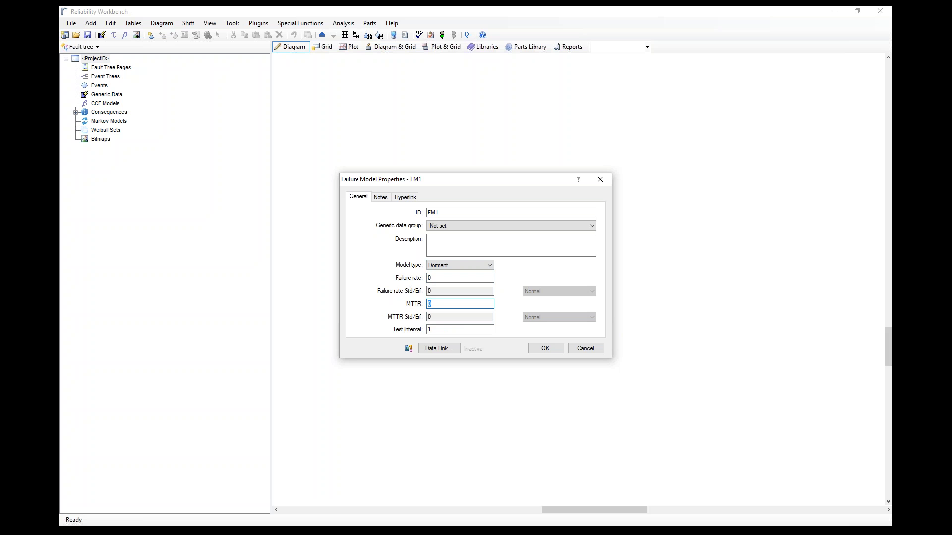
pyautogui.click(430, 304)
pyautogui.doubleClick(429, 305)
pyautogui.doubleClick(453, 304)
pyautogui.click(587, 350)
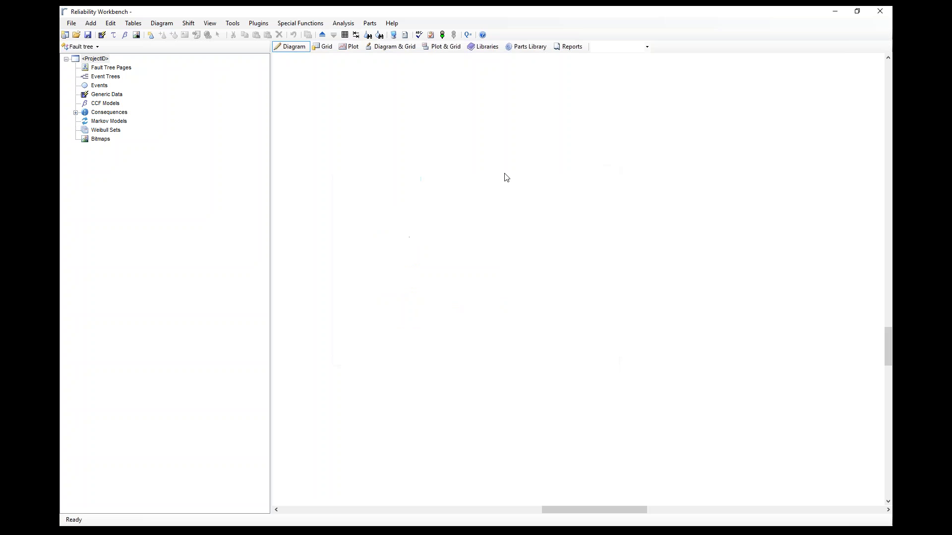
# Turn off unspecified, consistent units in the project's general options, setting failure rates to failures per year and MTTRs to hours.
pyautogui.click(406, 36)
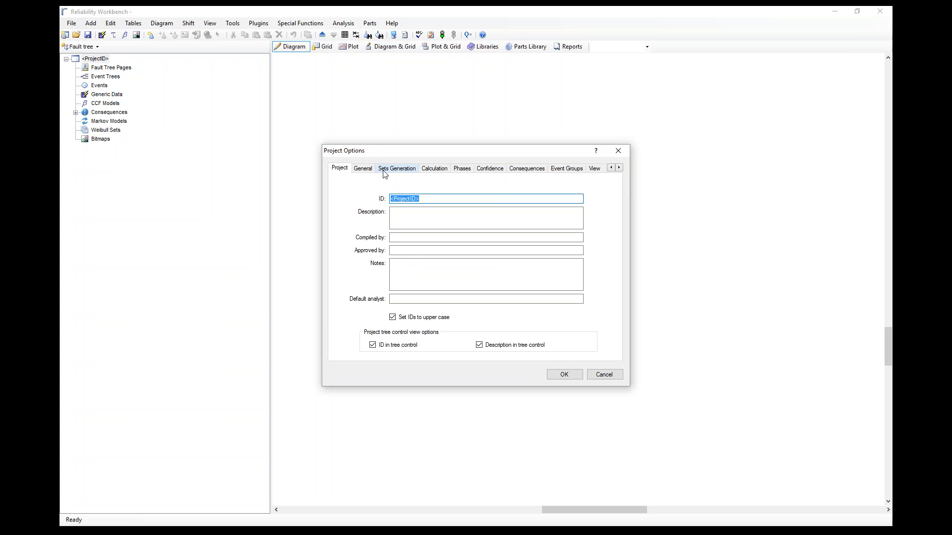
pyautogui.click(365, 170)
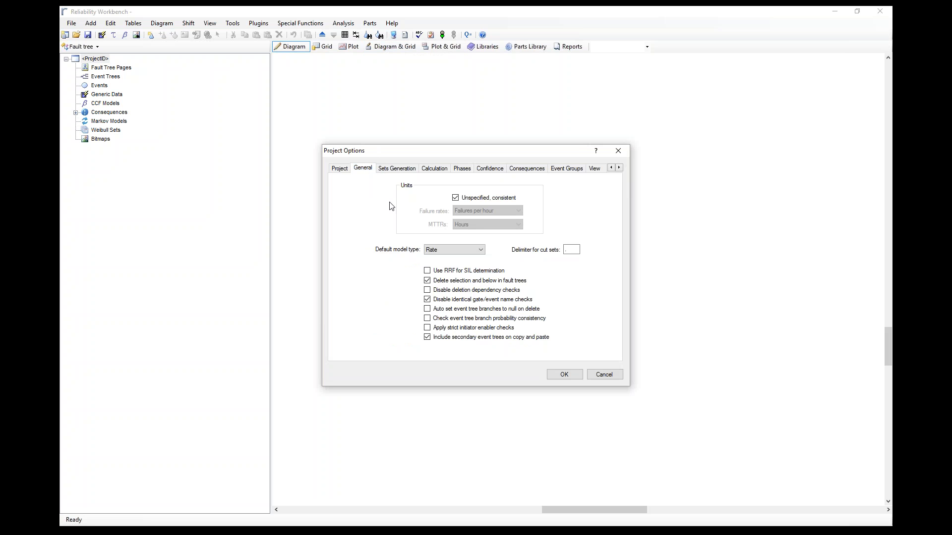
pyautogui.click(466, 199)
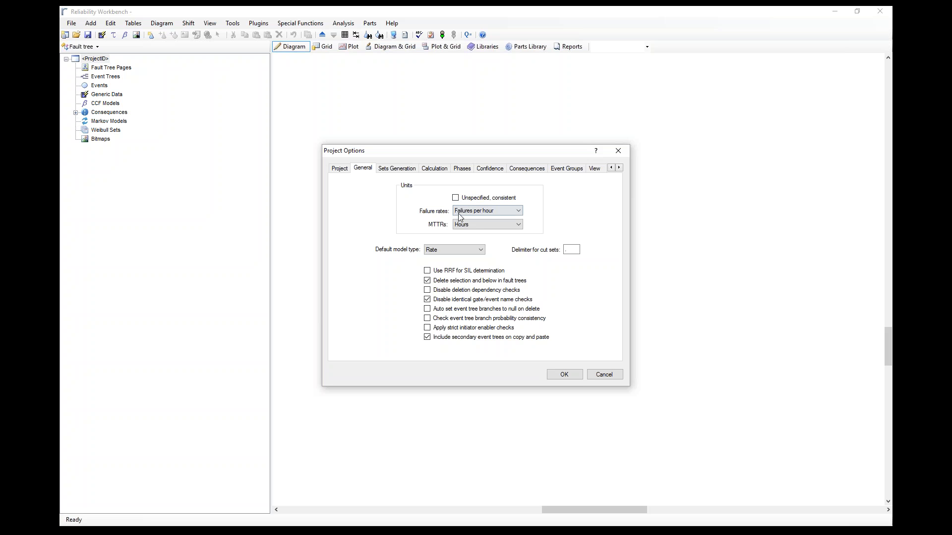
pyautogui.click(519, 211)
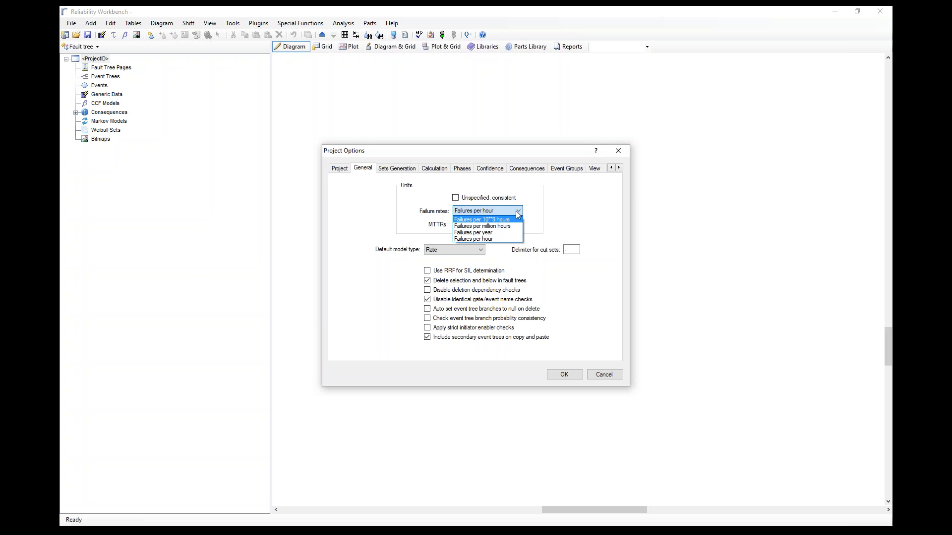
pyautogui.click(514, 240)
pyautogui.click(517, 227)
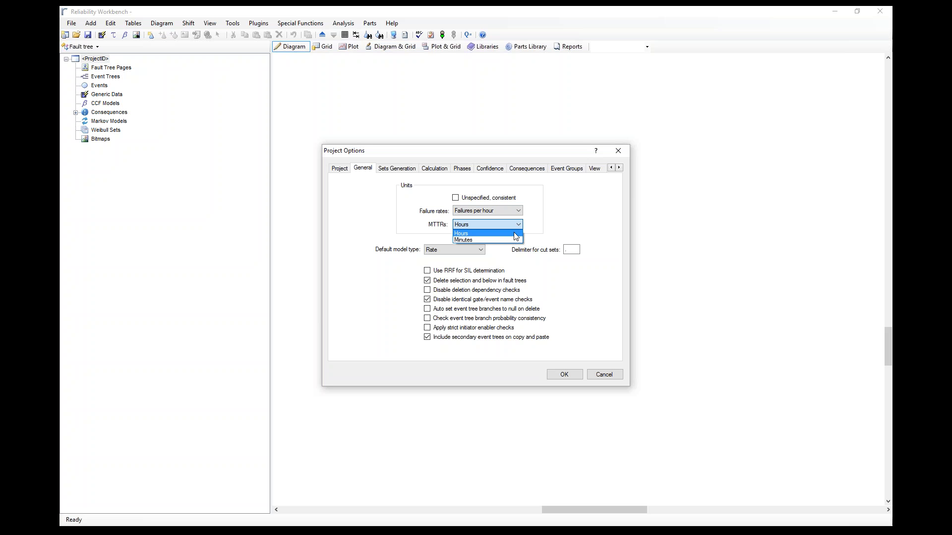
pyautogui.click(514, 234)
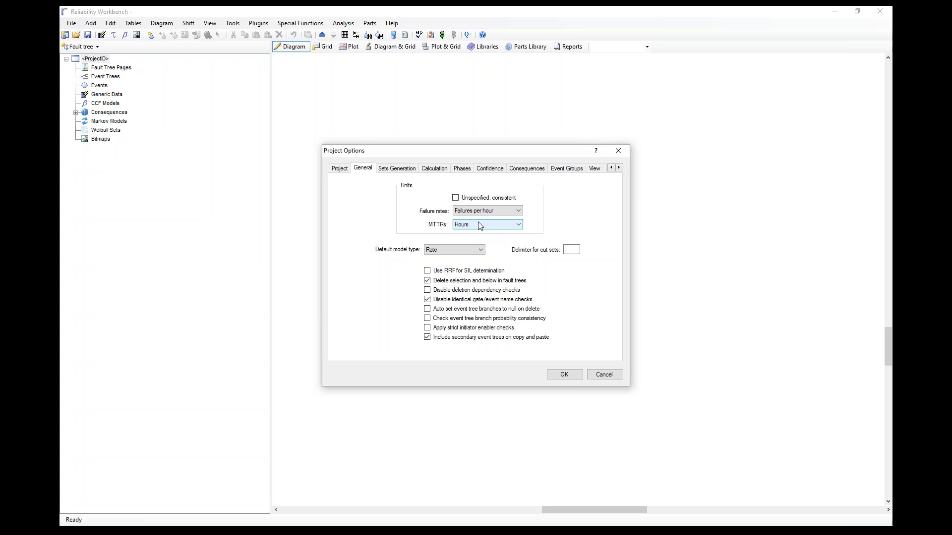
pyautogui.click(517, 213)
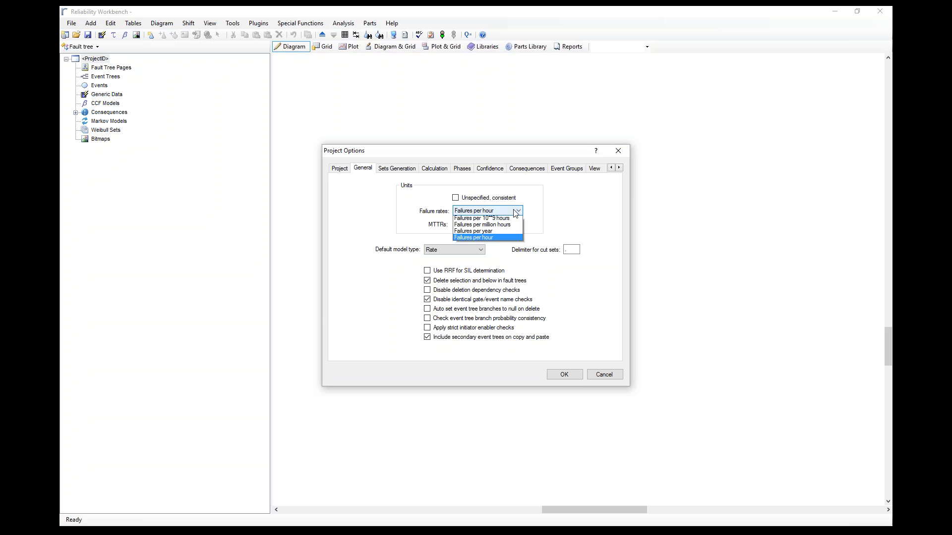
pyautogui.click(481, 233)
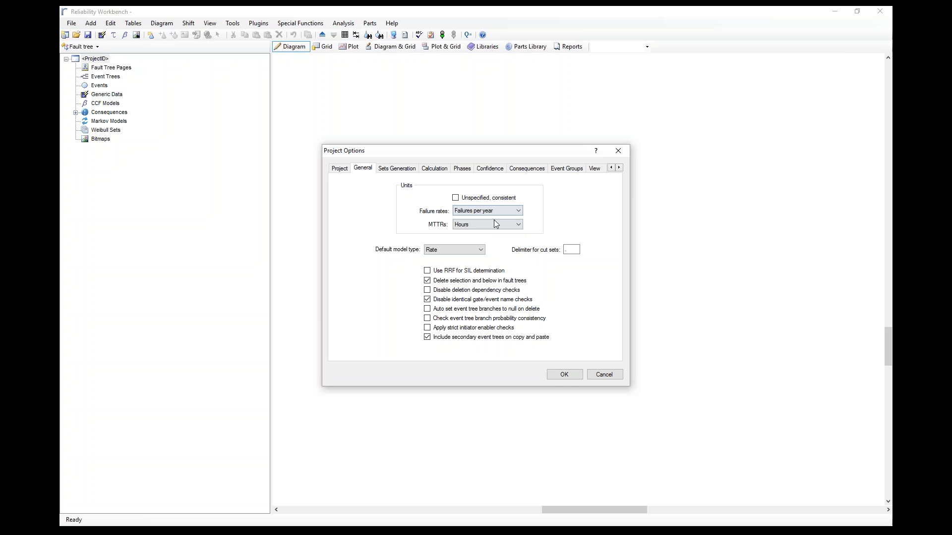
pyautogui.click(565, 375)
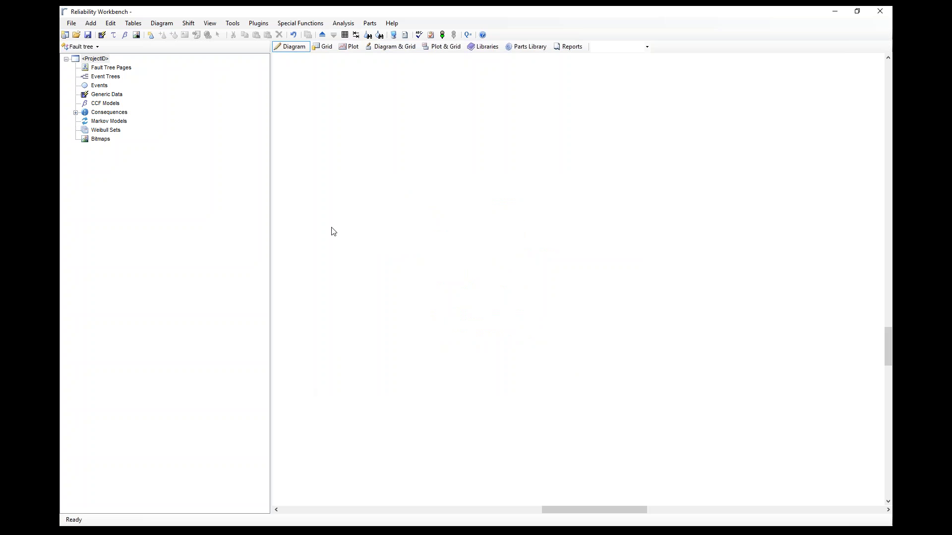
# Start a new failure model and switch its model type from Rate to Dormant.
pyautogui.click(102, 36)
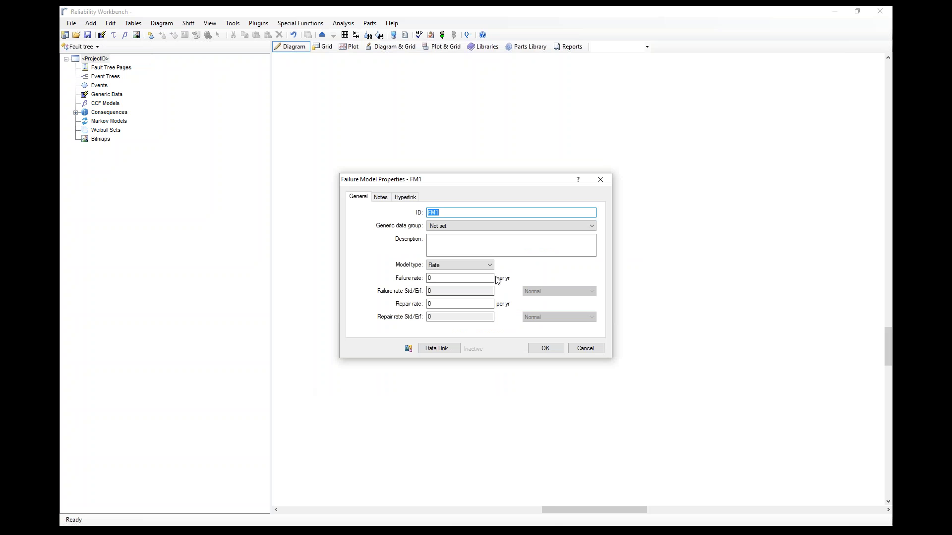
pyautogui.click(445, 278)
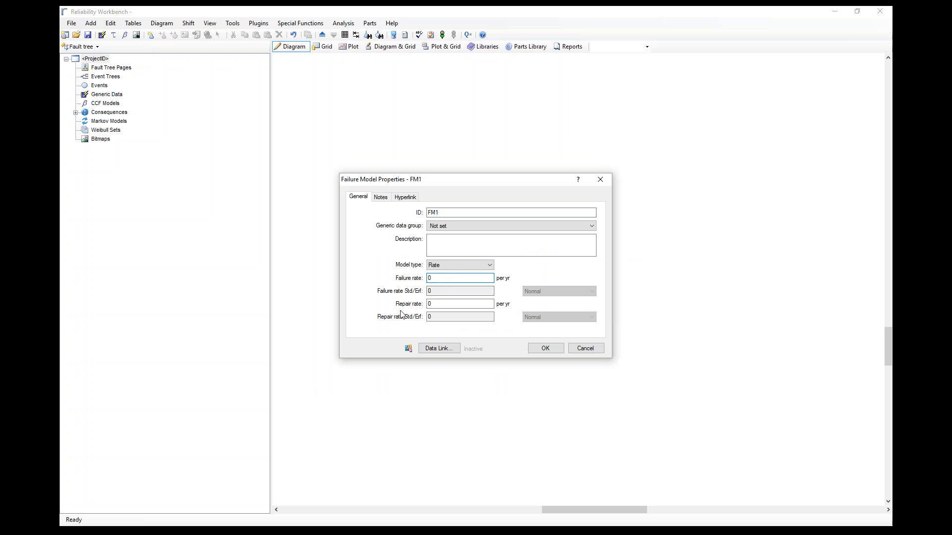
pyautogui.click(479, 267)
pyautogui.click(460, 292)
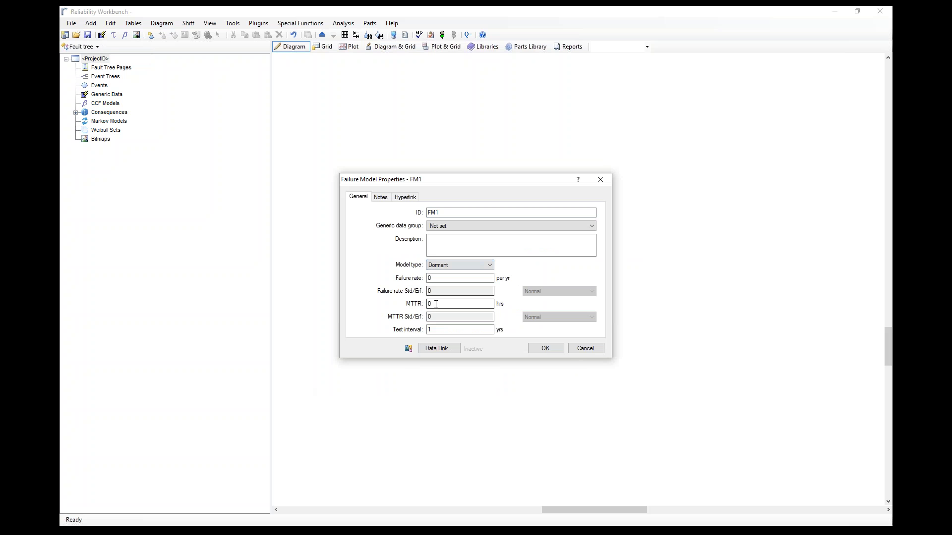
# Set the Dormant model's failure rate to 0.01 per year and its MTTR to 5 hours, and save the model.
pyautogui.doubleClick(436, 305)
pyautogui.doubleClick(452, 278)
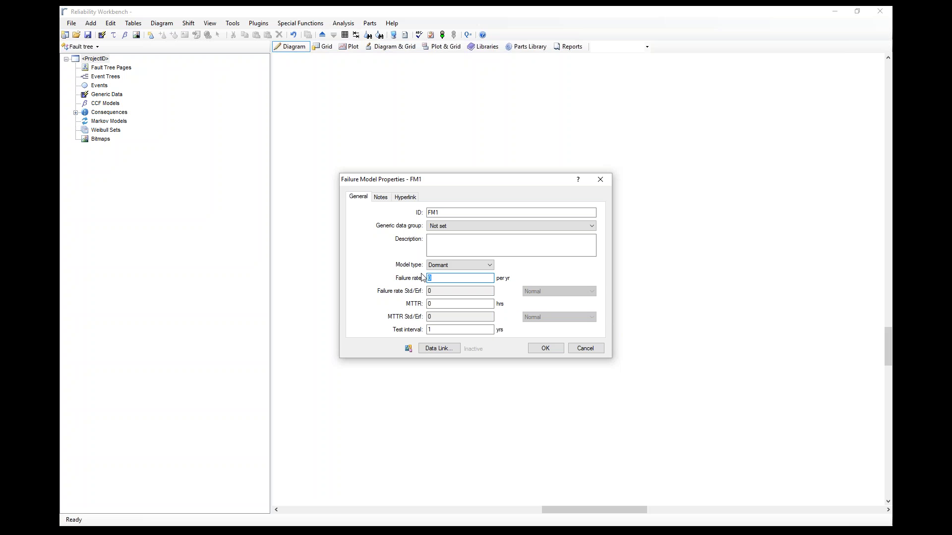
pyautogui.write('.01')
pyautogui.press('Tab')
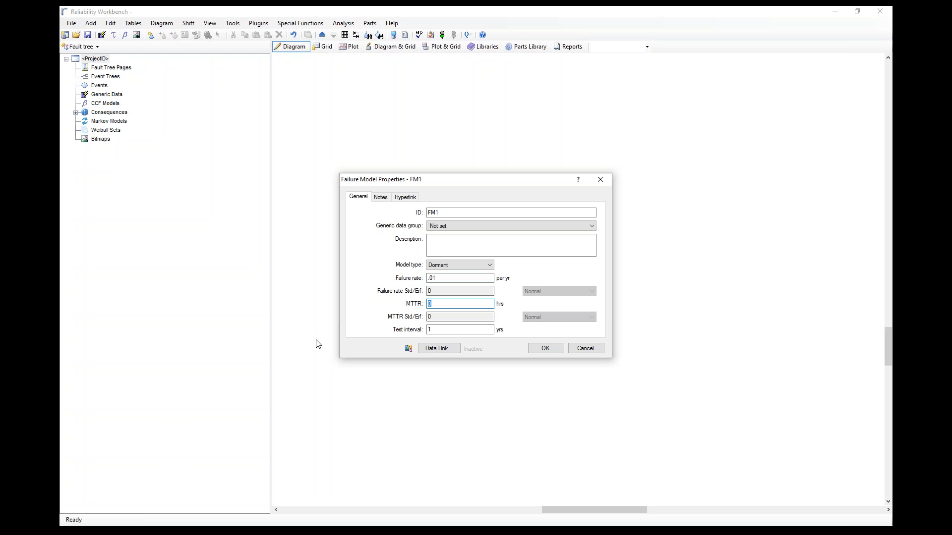
pyautogui.write('5')
pyautogui.moveTo(447, 304); pyautogui.dragTo(418, 307)
pyautogui.click(545, 350)
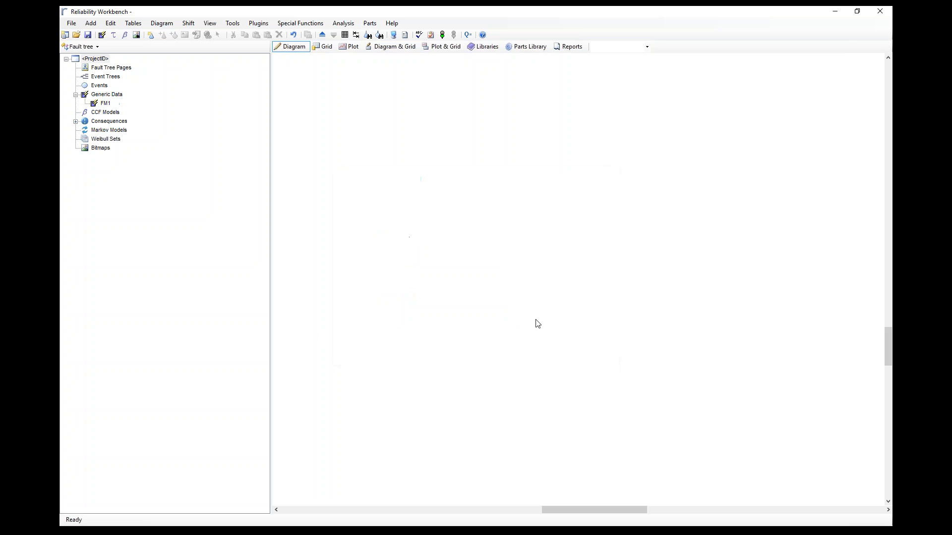
# Compare the system lifetime setting in the project's calculation options with the failure rate and MTTR units in the general options.
pyautogui.click(405, 35)
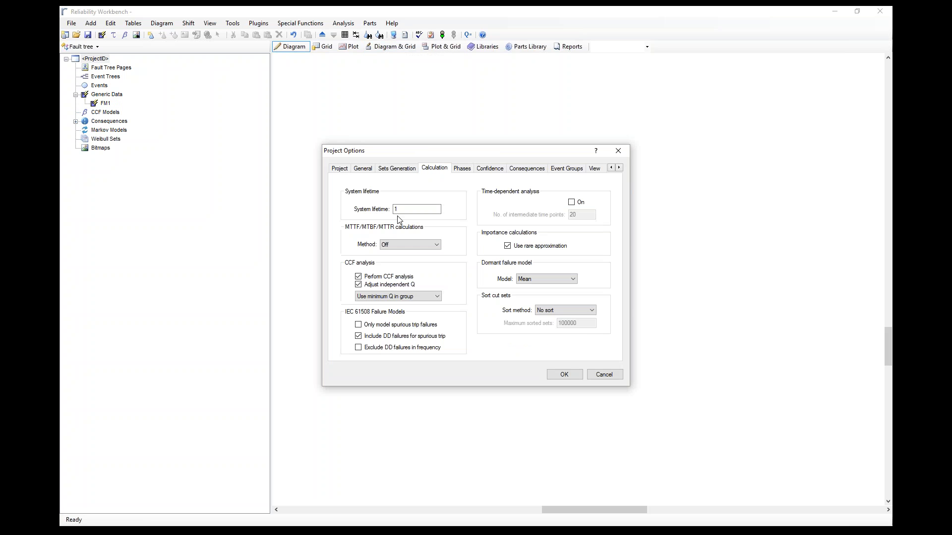
pyautogui.click(366, 169)
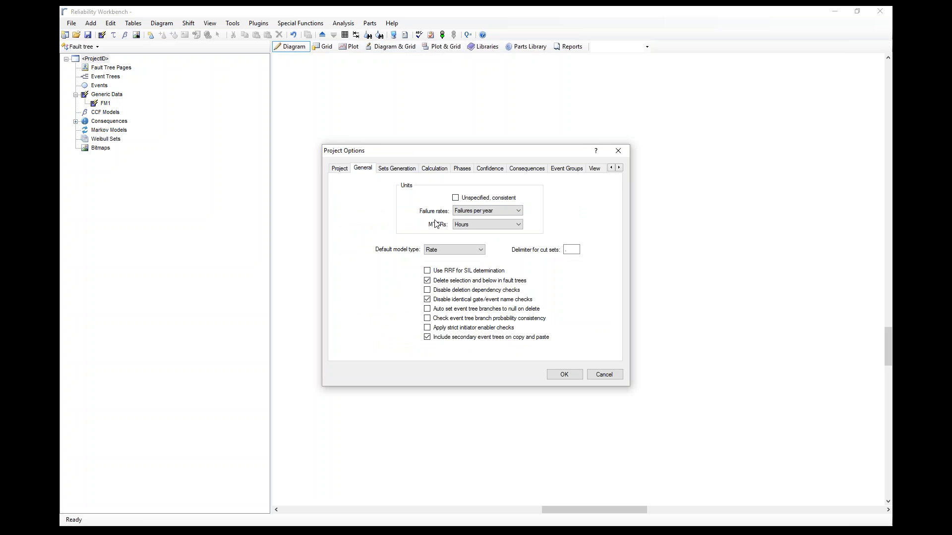
pyautogui.click(432, 169)
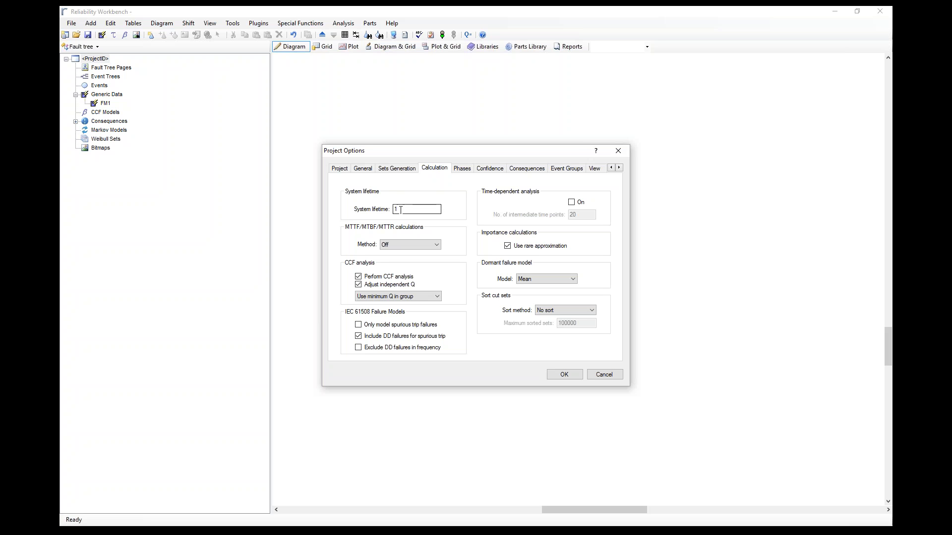
pyautogui.moveTo(401, 210); pyautogui.dragTo(385, 210)
pyautogui.click(369, 169)
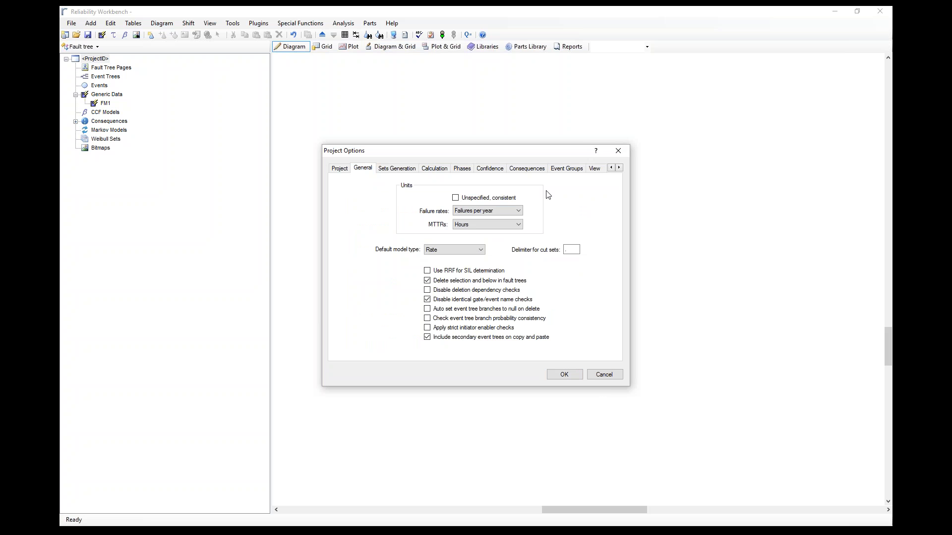
pyautogui.click(557, 380)
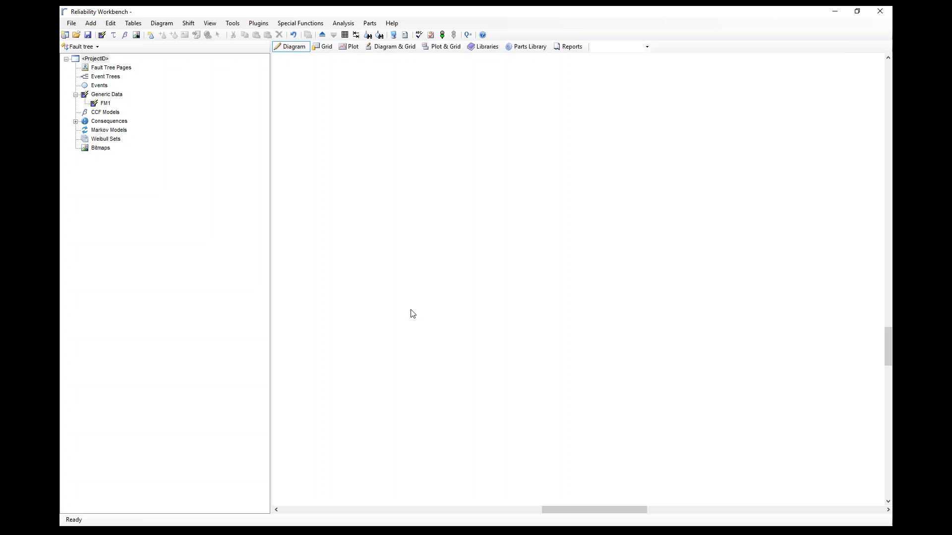
# Display the NPRD 2016 parts from the Parts Library and enlarge the parts table.
pyautogui.click(535, 43)
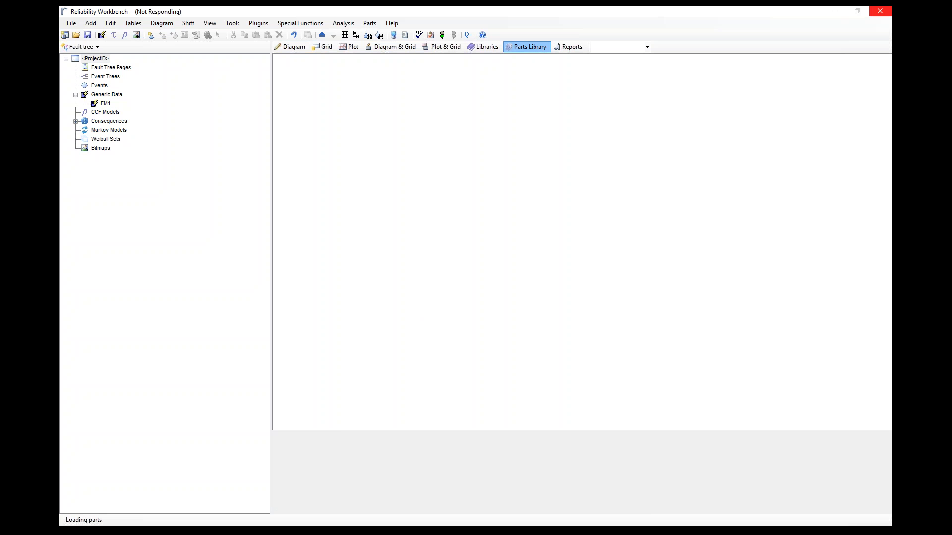
pyautogui.click(320, 85)
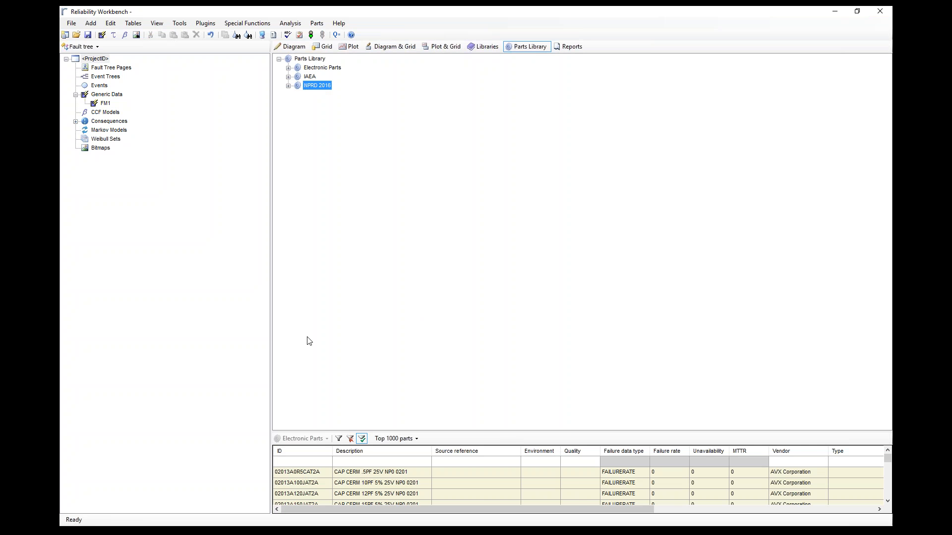
pyautogui.click(318, 87)
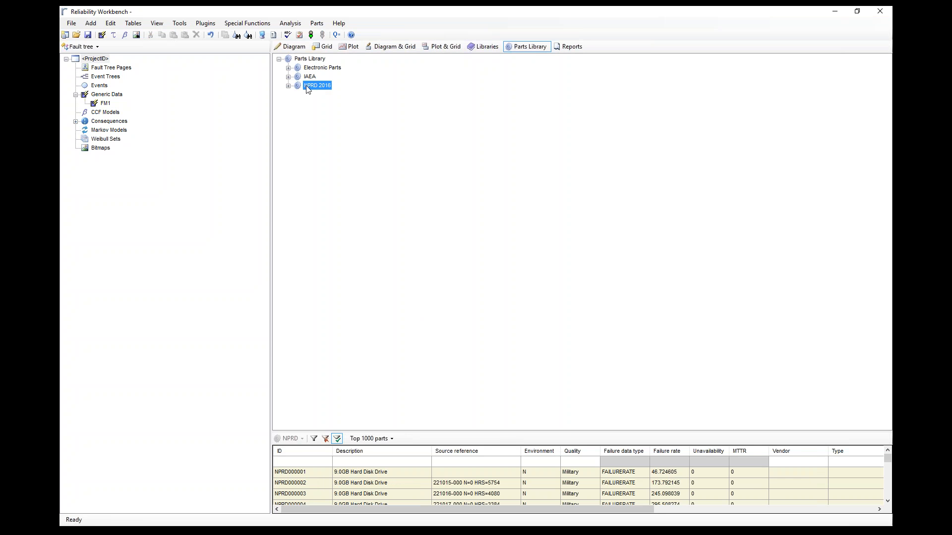
pyautogui.moveTo(276, 216); pyautogui.dragTo(241, 212)
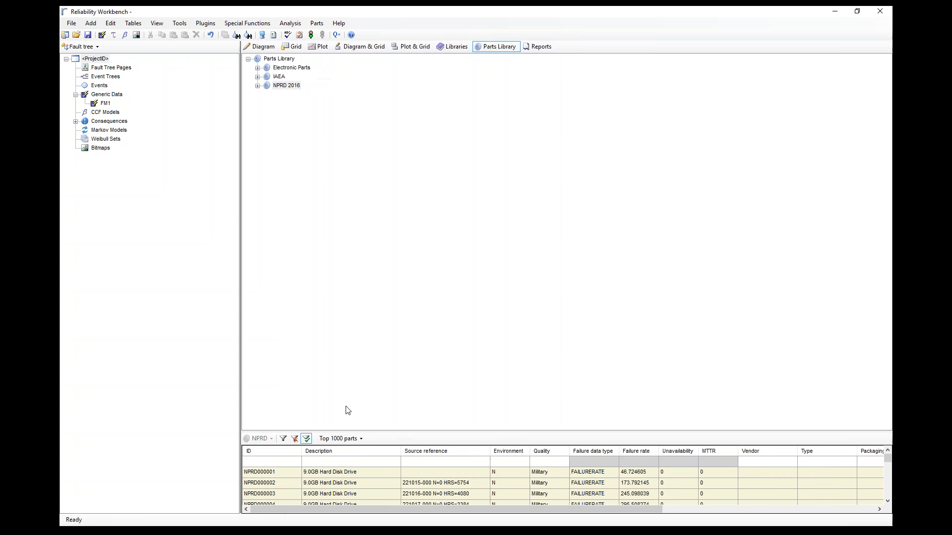
pyautogui.moveTo(333, 432); pyautogui.dragTo(335, 254)
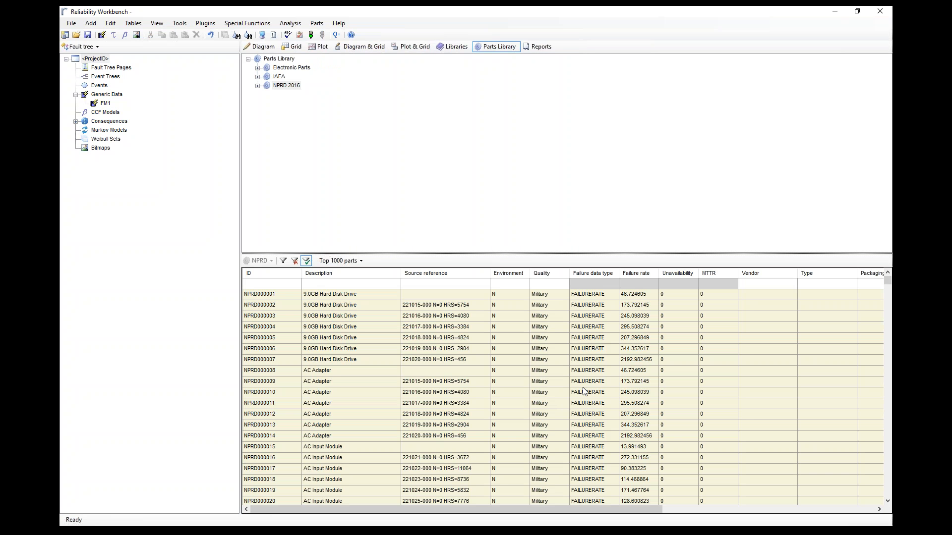
# Examine the failure rate, failure data format and failure data value of the NPRD000001 hard disk drive in the parts table.
pyautogui.click(630, 296)
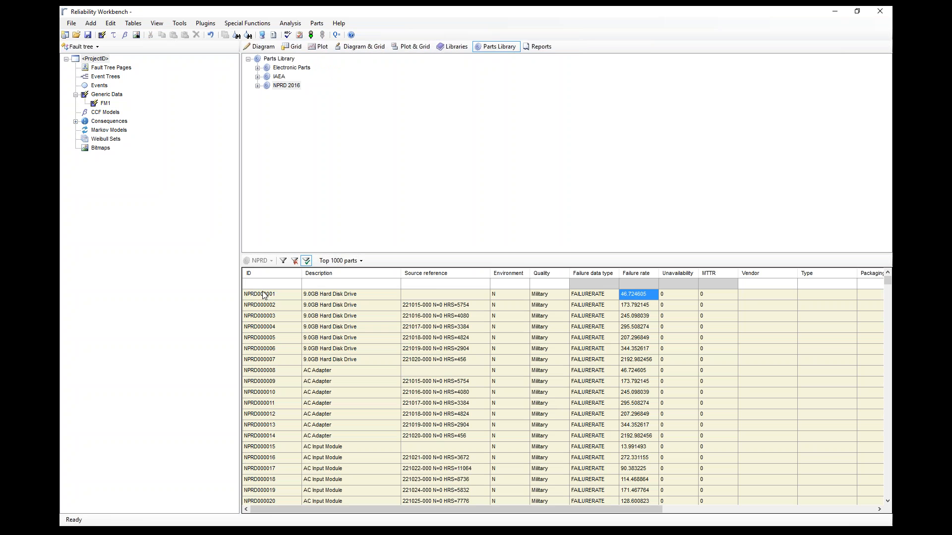
pyautogui.click(266, 295)
pyautogui.click(641, 299)
pyautogui.moveTo(577, 507); pyautogui.dragTo(800, 511)
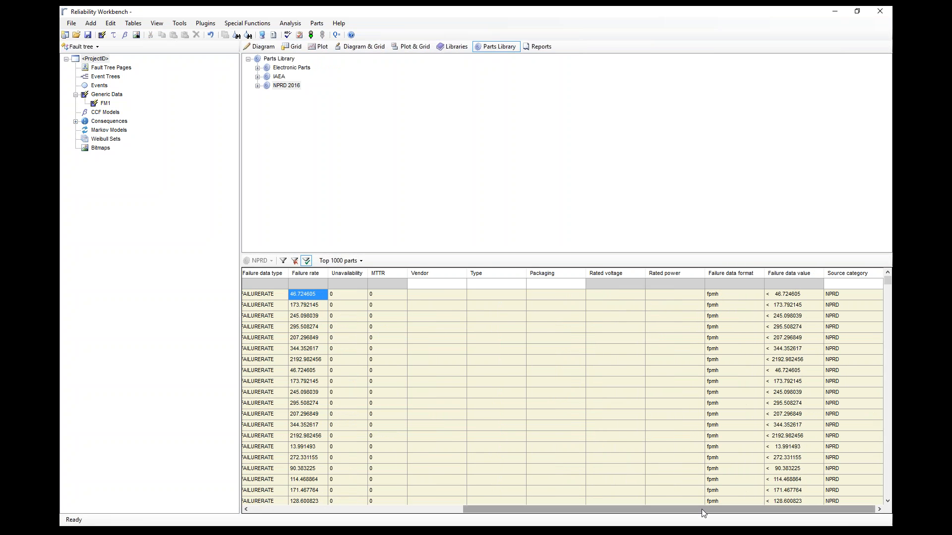
pyautogui.moveTo(702, 512); pyautogui.dragTo(481, 522)
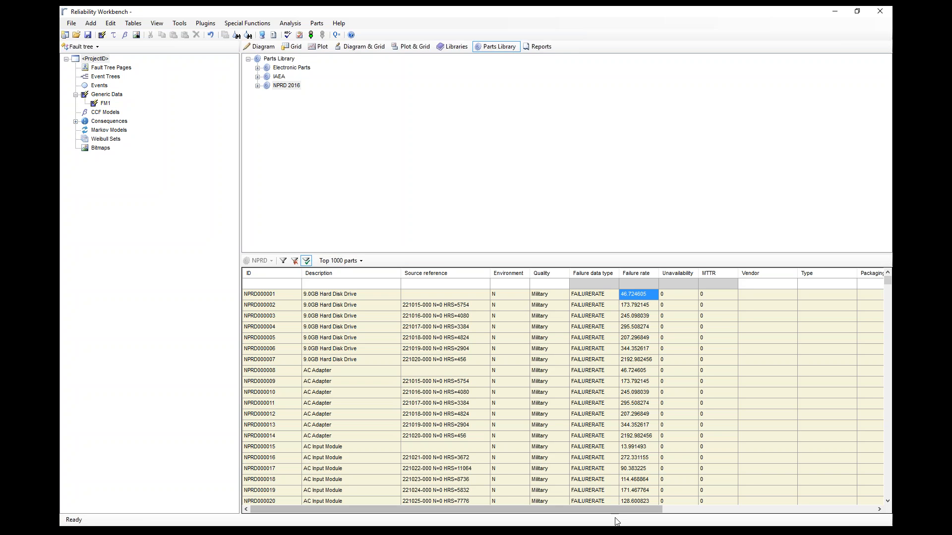
pyautogui.moveTo(625, 510); pyautogui.dragTo(823, 511)
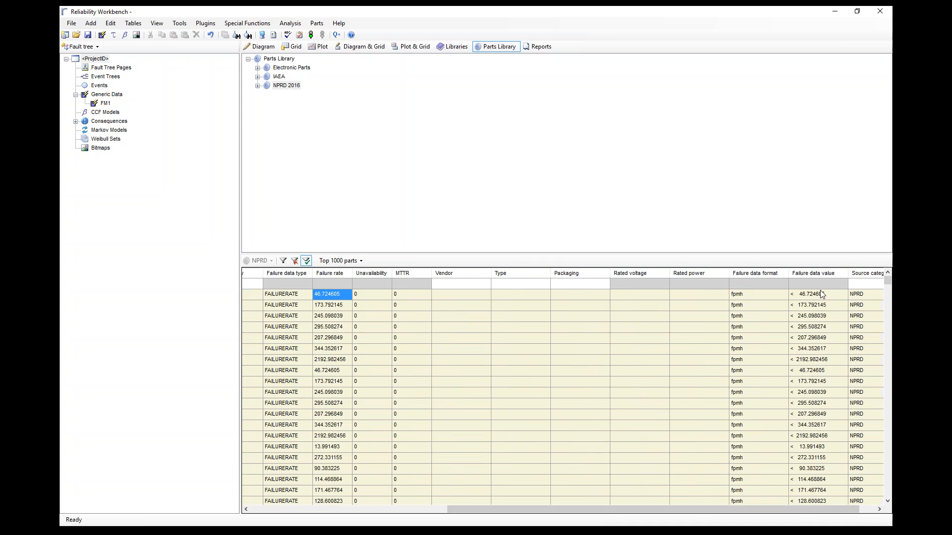
pyautogui.moveTo(611, 510); pyautogui.dragTo(416, 511)
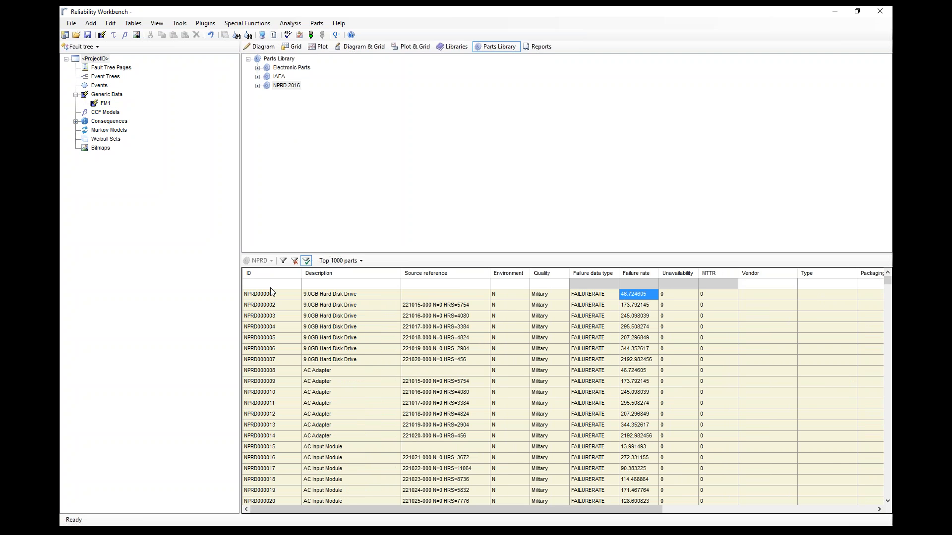
# Add the NPRD000001 hard disk drive part to the project's generic data, and check the new model's failure rate against the parts table.
pyautogui.moveTo(272, 296); pyautogui.dragTo(100, 103)
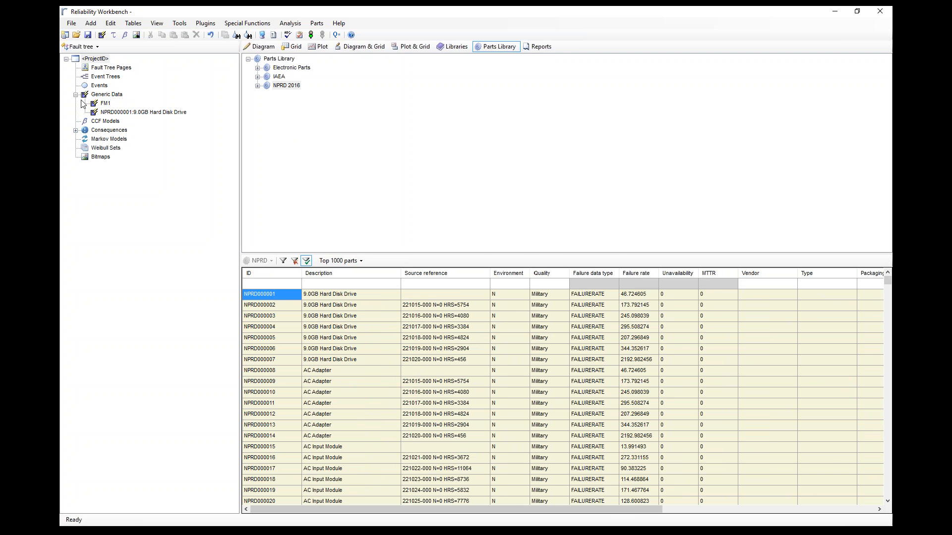
pyautogui.doubleClick(130, 114)
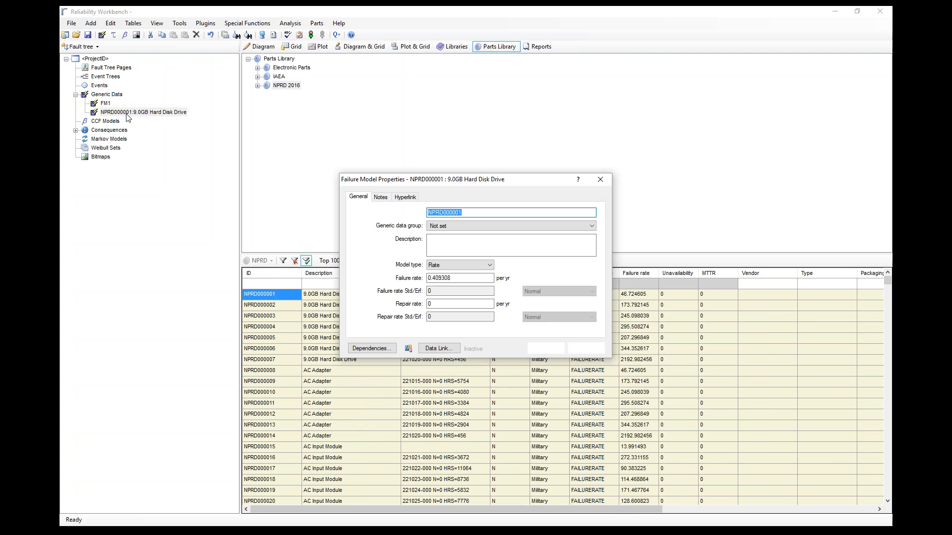
pyautogui.moveTo(464, 278); pyautogui.dragTo(424, 280)
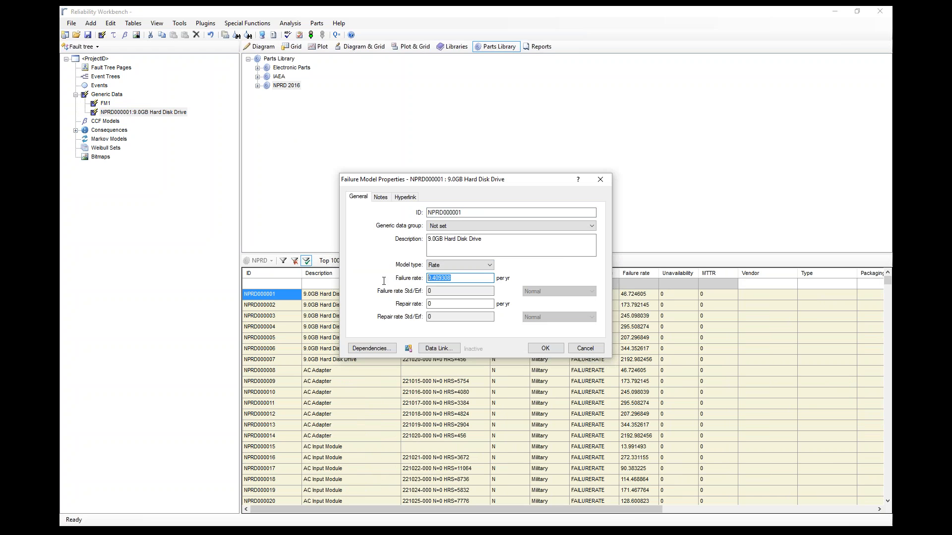
pyautogui.moveTo(488, 182); pyautogui.dragTo(476, 78)
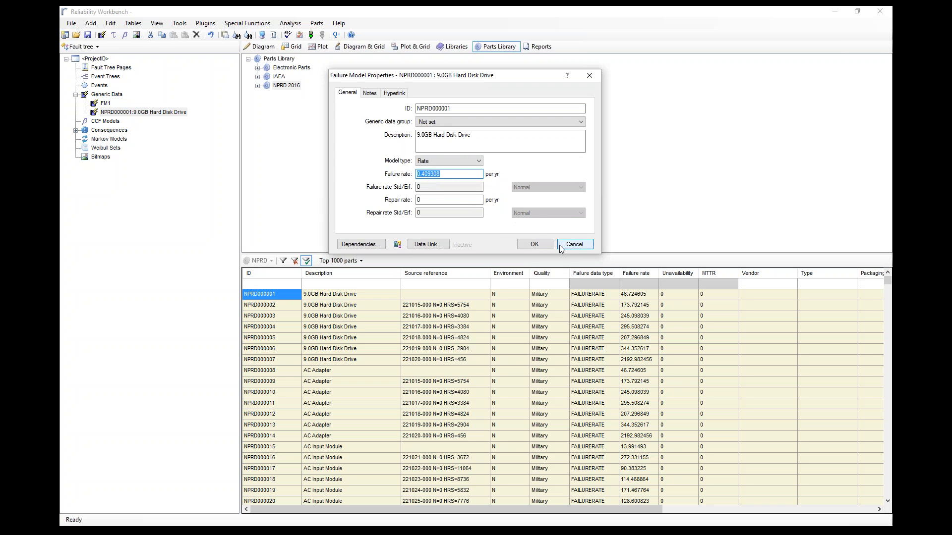
pyautogui.click(535, 245)
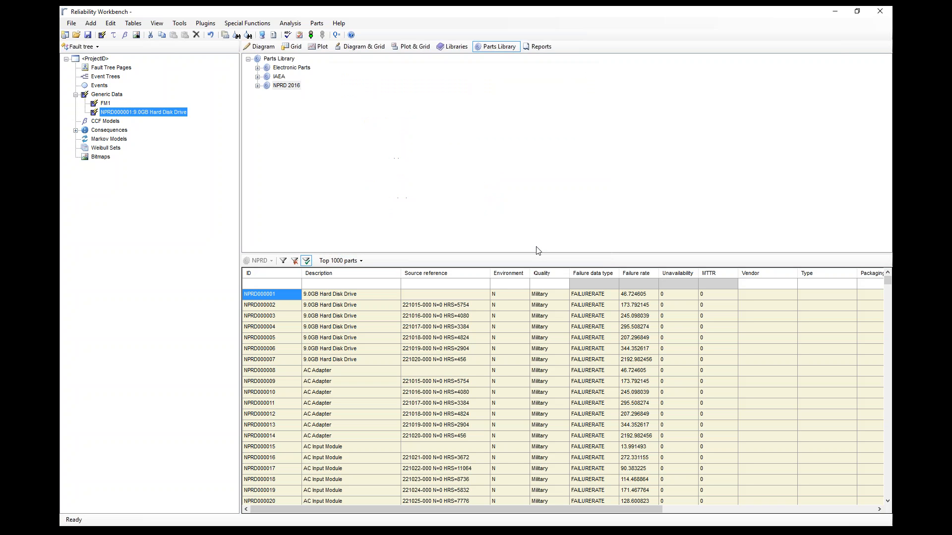
# Leave the parts library for the diagram view and switch the project from the Fault tree module to the Prediction module.
pyautogui.click(263, 46)
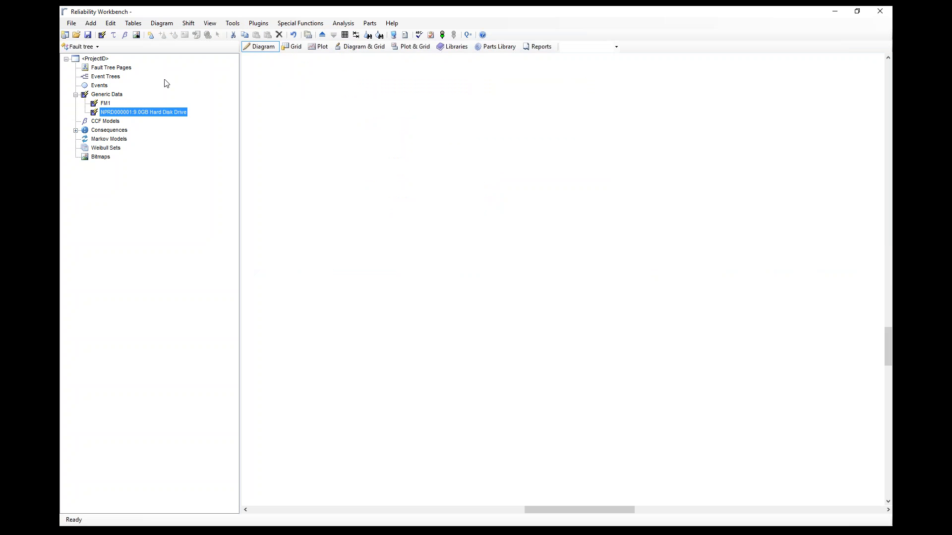
pyautogui.click(93, 47)
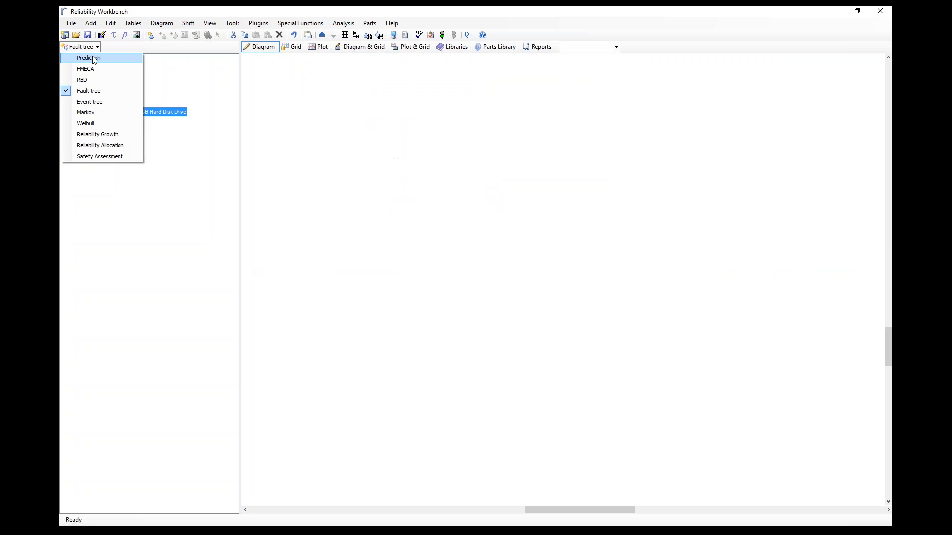
pyautogui.click(85, 57)
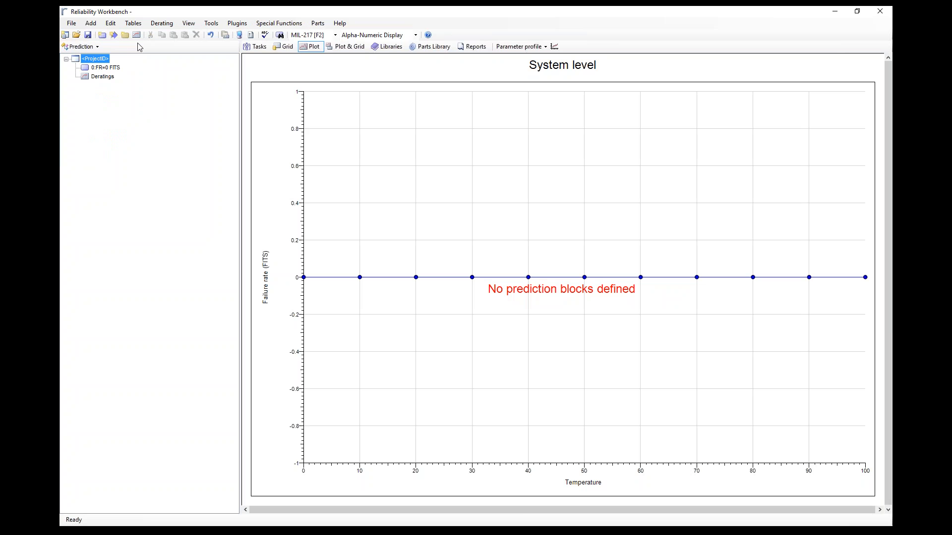
# Examine the failure rate units and their available choices in the Prediction project's general options.
pyautogui.click(252, 40)
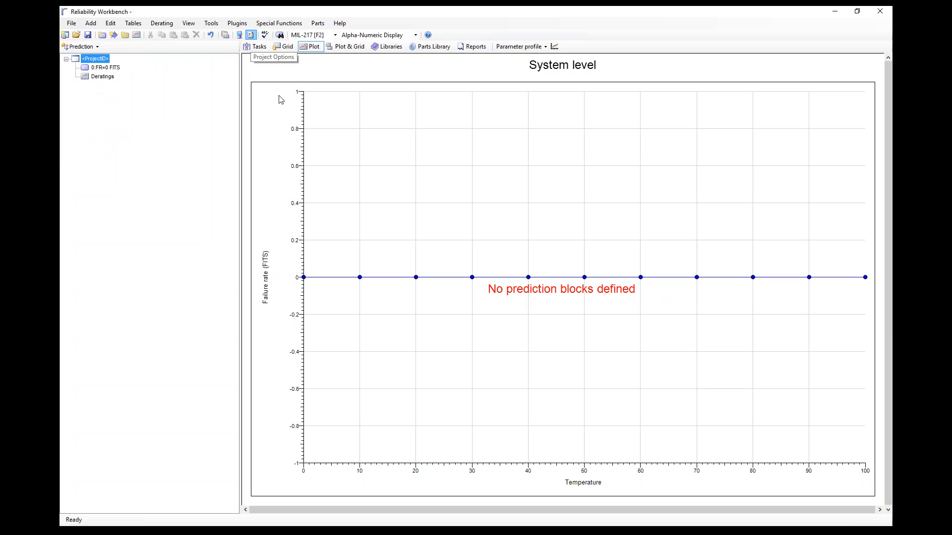
pyautogui.click(363, 169)
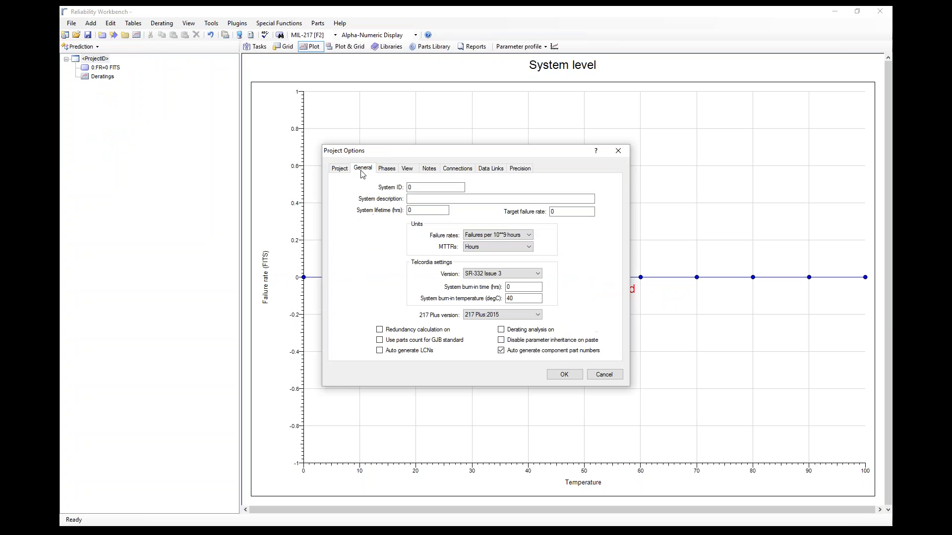
pyautogui.click(489, 236)
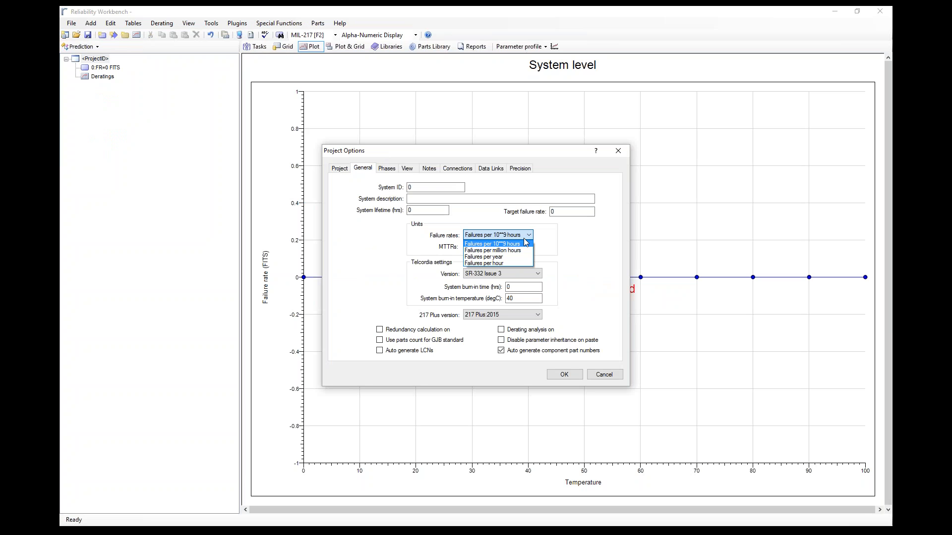
pyautogui.click(526, 241)
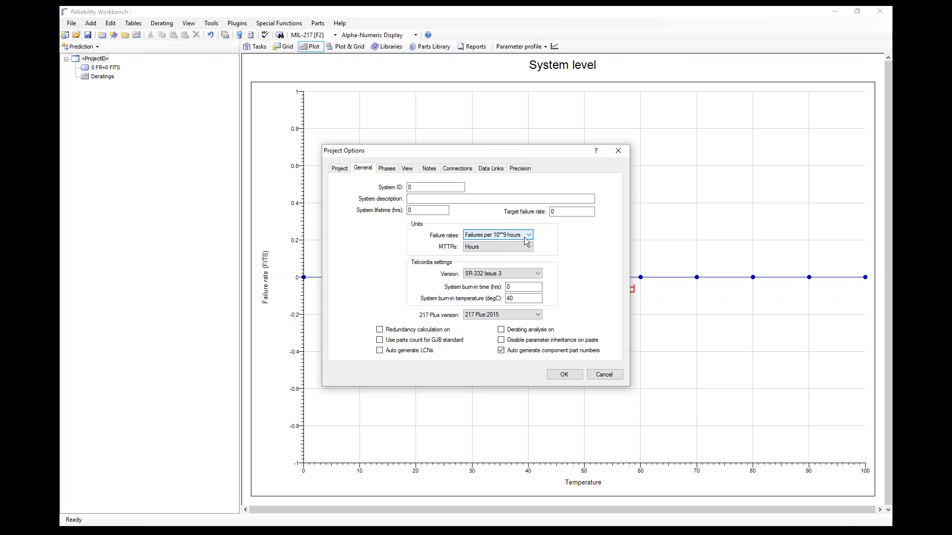
pyautogui.click(565, 374)
# Add a MIL-217 system block to the prediction system and an Alpha-Numeric Display component block inside it.
pyautogui.click(105, 68)
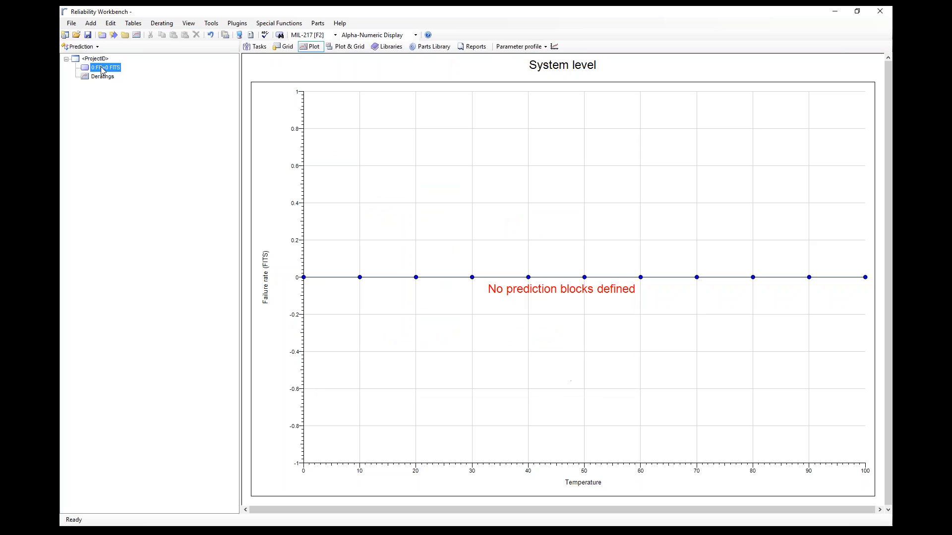
pyautogui.click(102, 37)
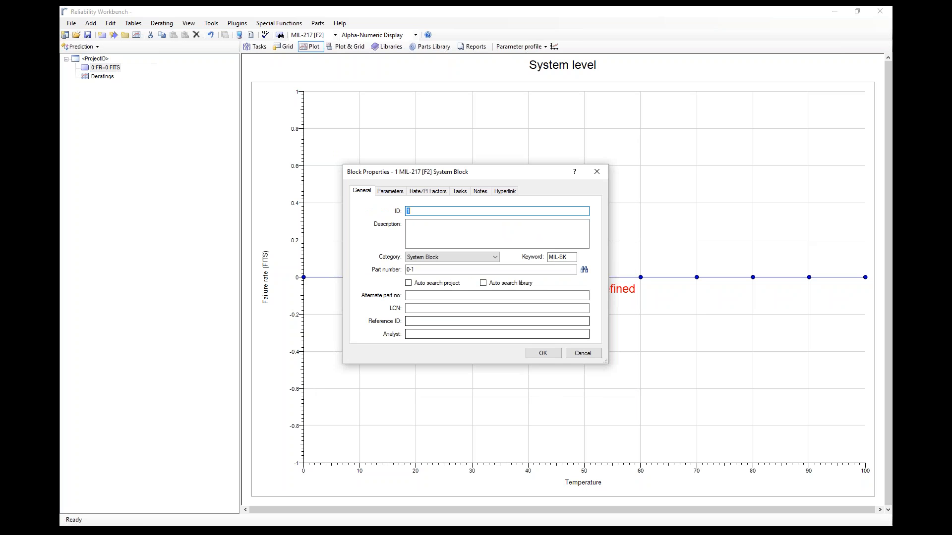
pyautogui.click(576, 353)
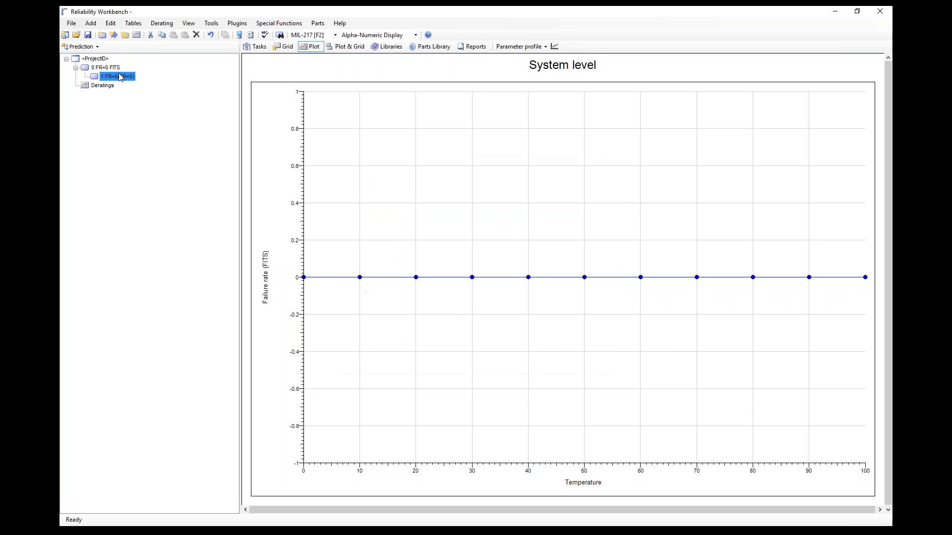
pyautogui.click(123, 34)
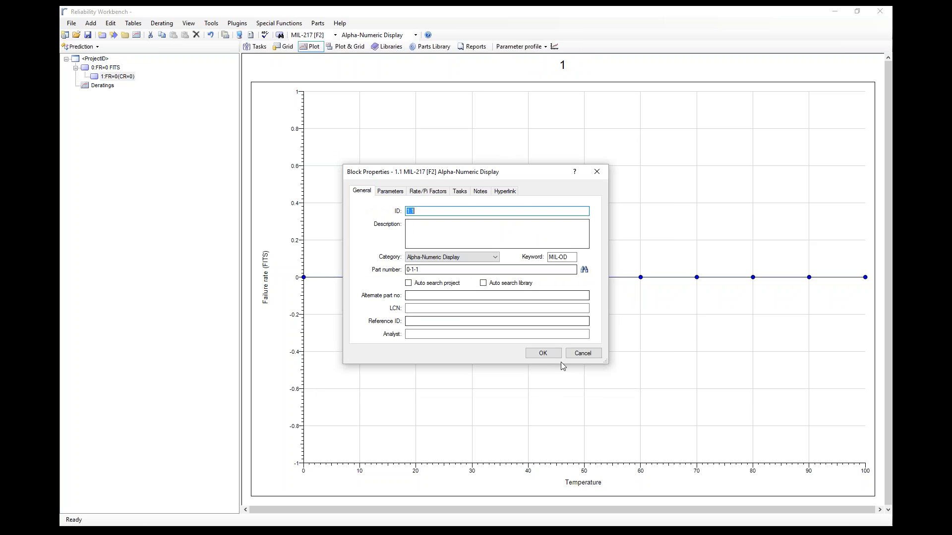
pyautogui.click(544, 353)
# Examine the failure rate, its units and the pi factors of the Alpha-Numeric Display block.
pyautogui.click(130, 86)
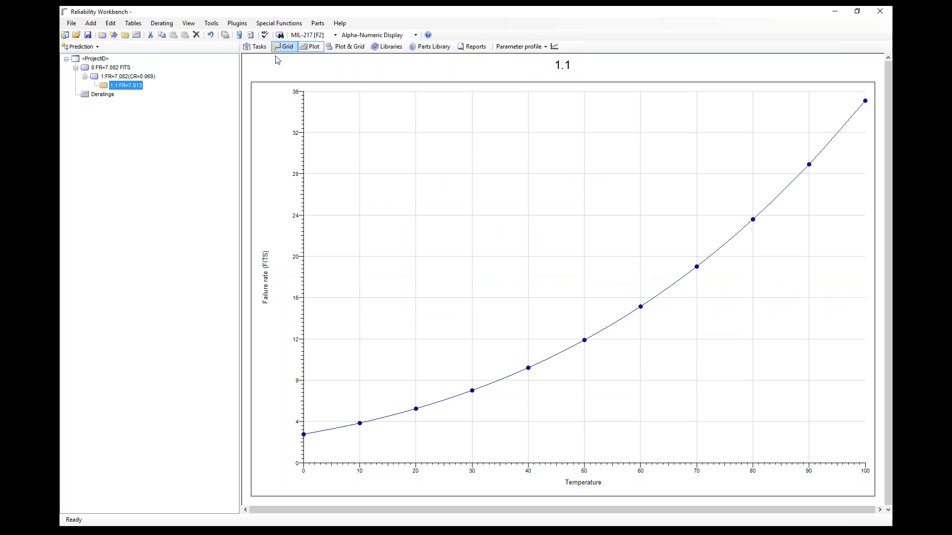
pyautogui.doubleClick(133, 89)
pyautogui.click(428, 191)
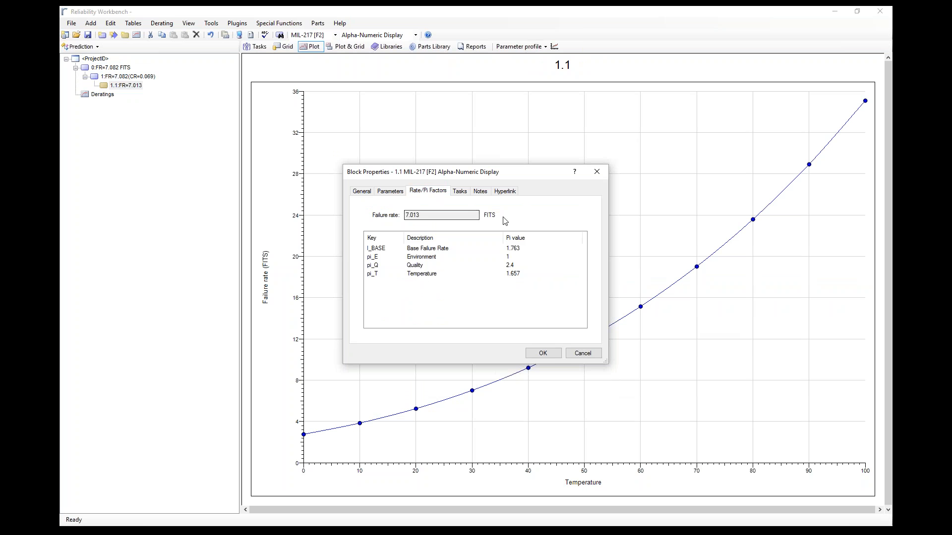
pyautogui.click(583, 354)
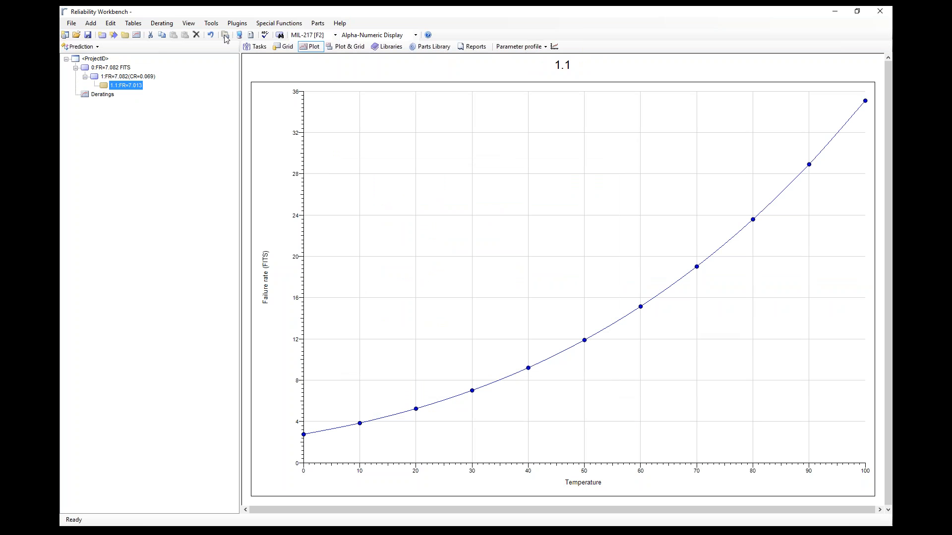
# Convert the prediction hierarchy to a fault tree.
pyautogui.click(247, 22)
pyautogui.click(264, 23)
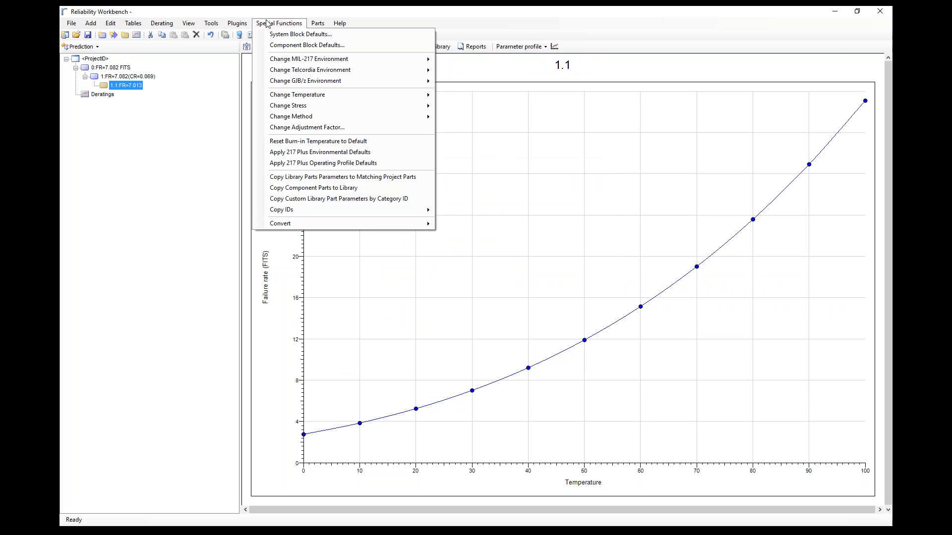
pyautogui.moveTo(309, 226)
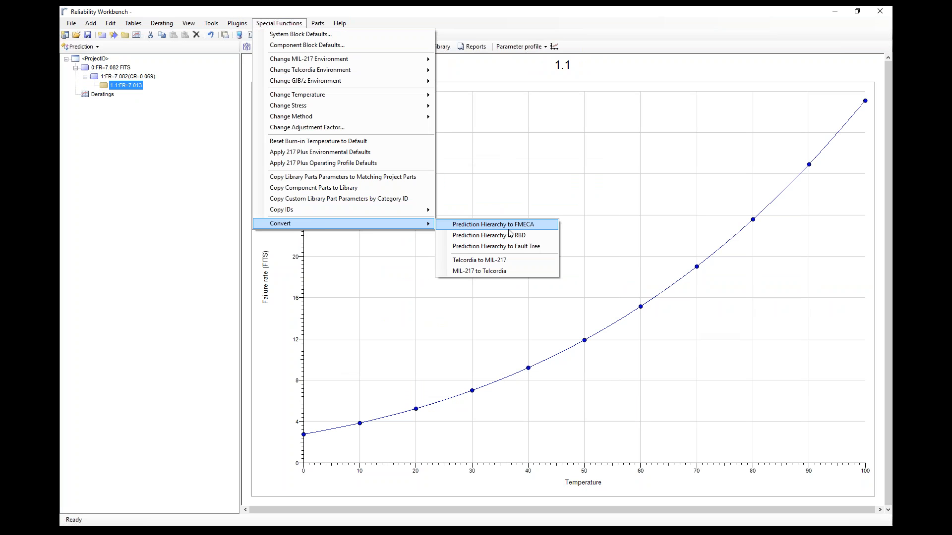
pyautogui.click(513, 253)
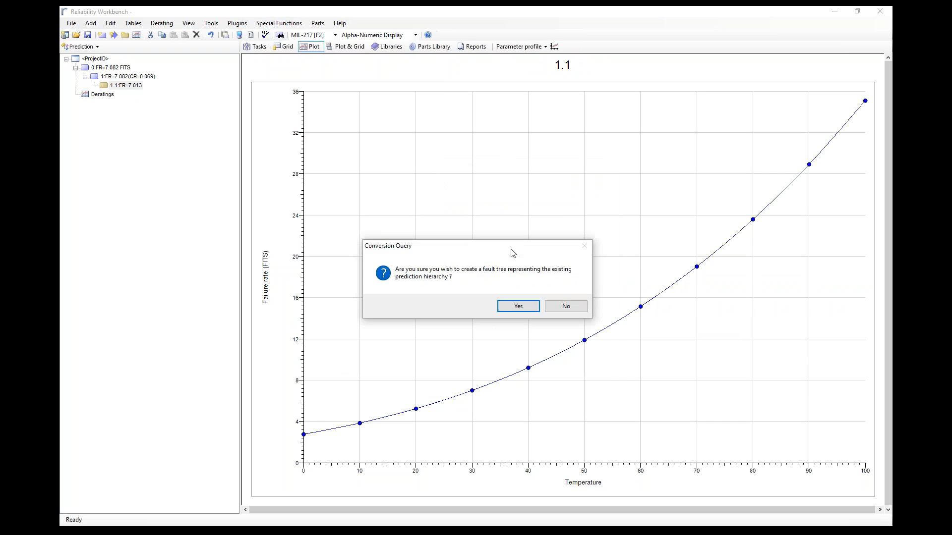
pyautogui.click(535, 308)
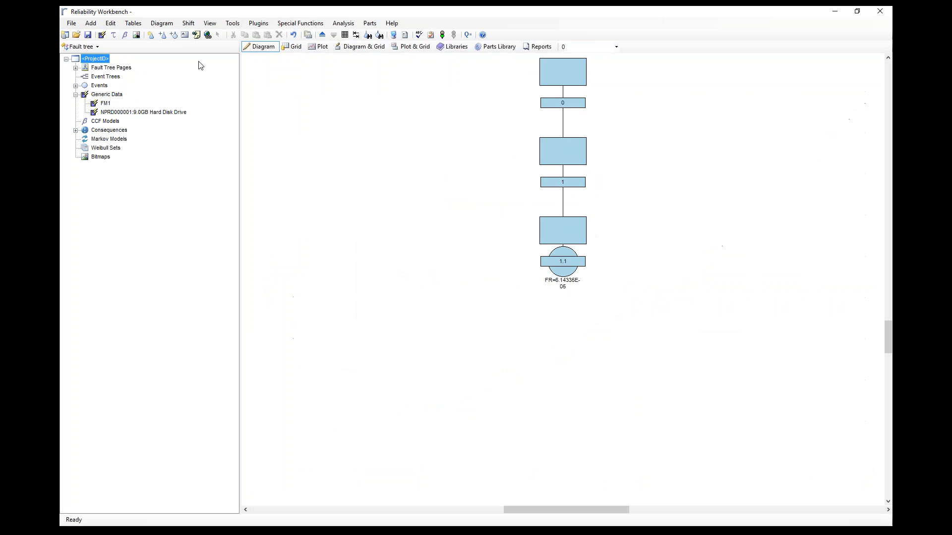
# Compare event 1.1's failure rate in the fault tree with block 1.1's rate in the Prediction module, returning to the fault tree.
pyautogui.click(570, 272)
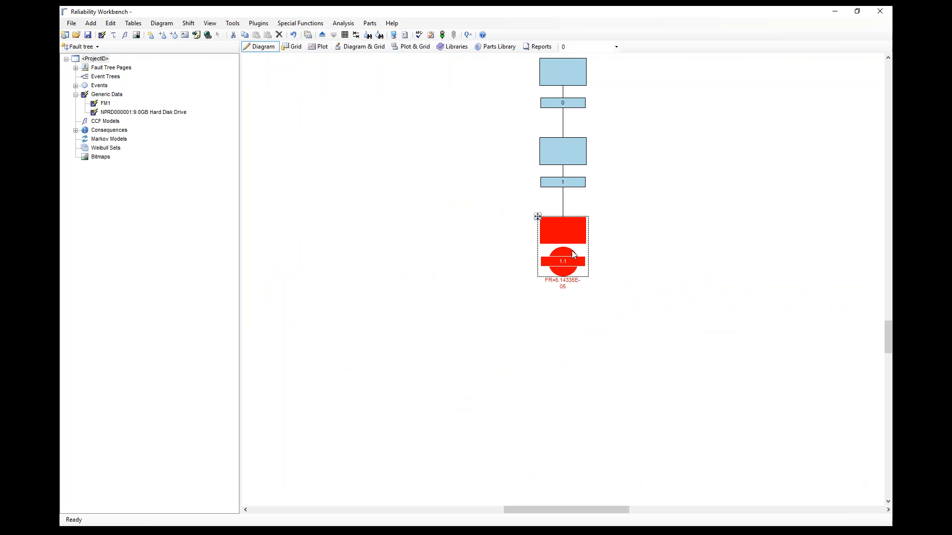
pyautogui.click(79, 46)
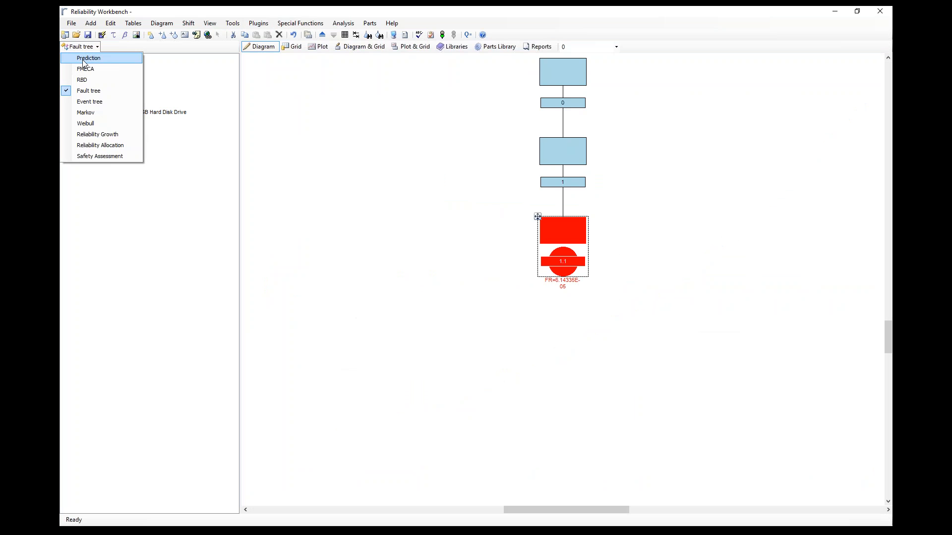
pyautogui.click(83, 61)
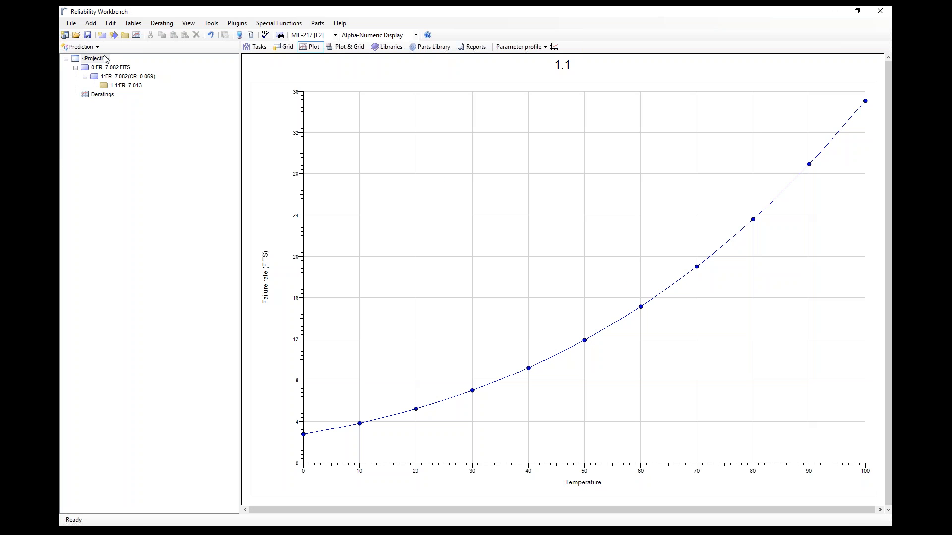
pyautogui.click(85, 46)
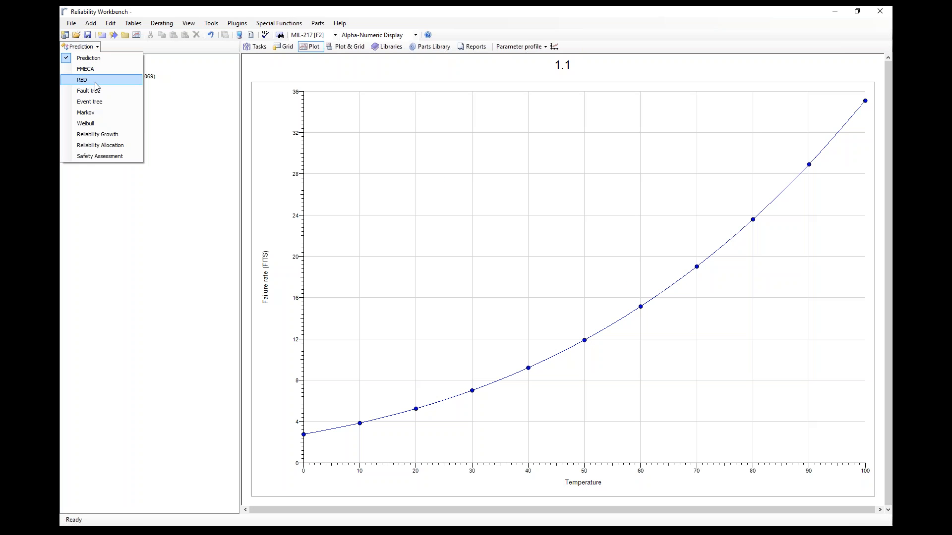
pyautogui.click(90, 90)
# Examine the failure rate value and units in the local failure model of primary event 1.1.
pyautogui.doubleClick(564, 232)
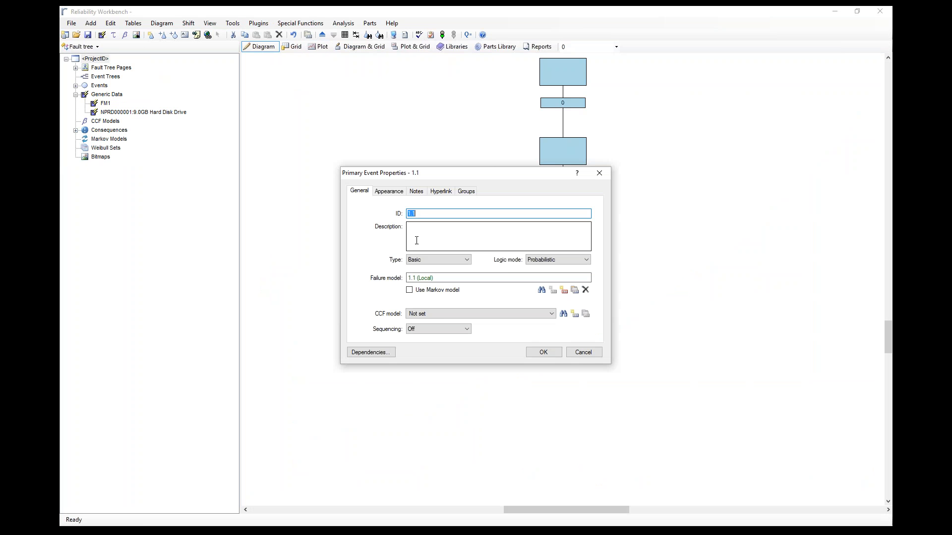
pyautogui.click(565, 290)
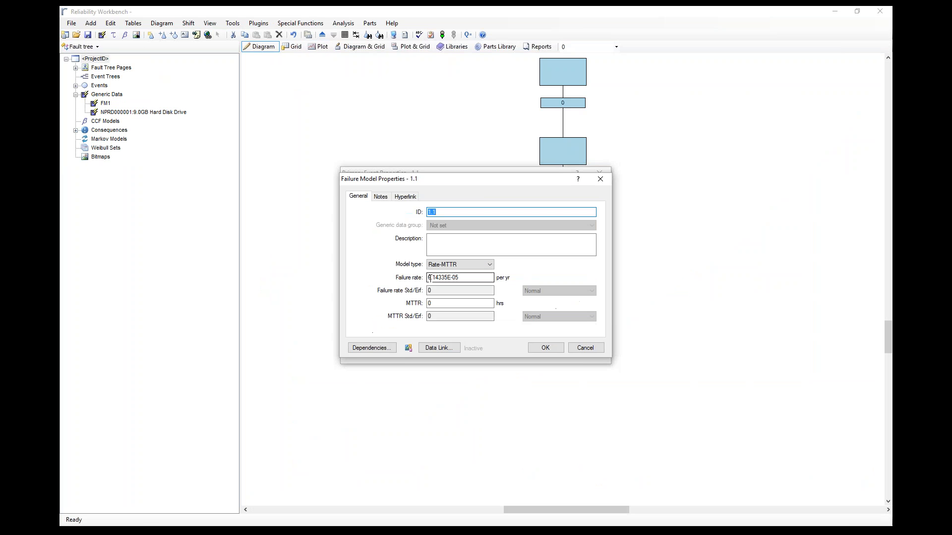
pyautogui.click(434, 278)
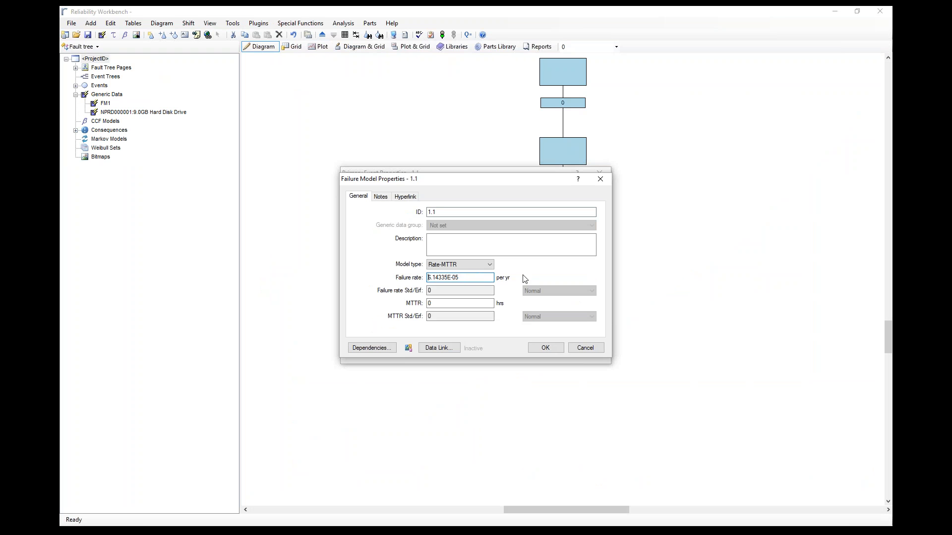
pyautogui.click(585, 349)
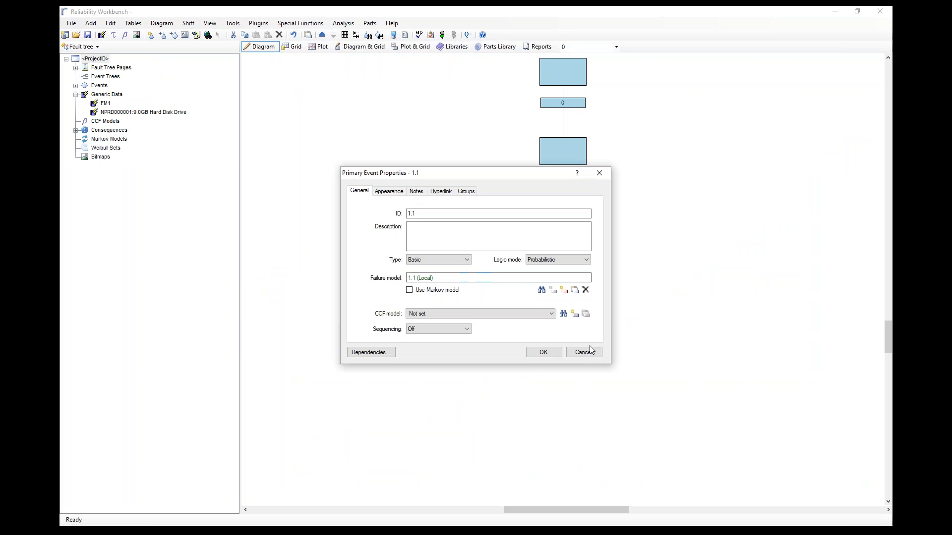
pyautogui.click(585, 355)
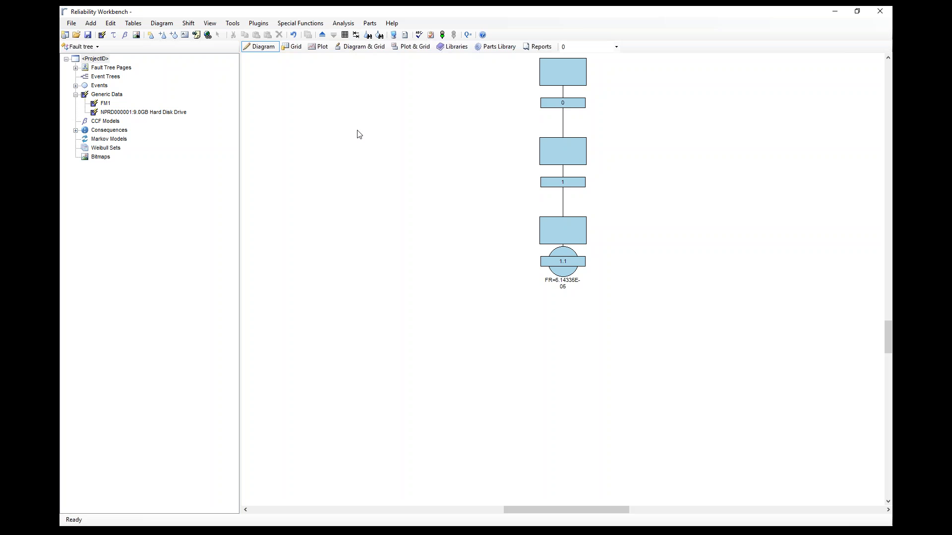
# Review the system lifetime setting in the fault tree project's calculation options.
pyautogui.click(411, 36)
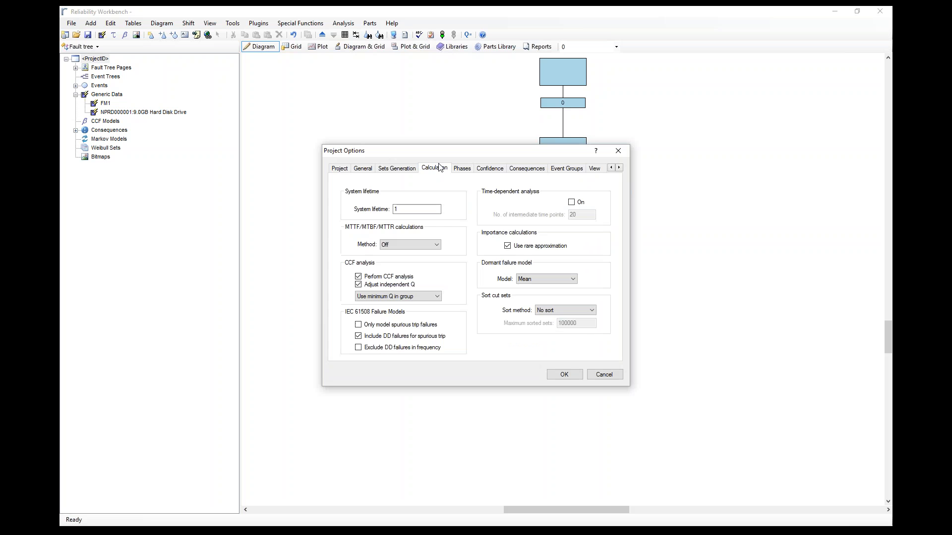
pyautogui.click(412, 209)
pyautogui.doubleClick(412, 209)
pyautogui.click(565, 375)
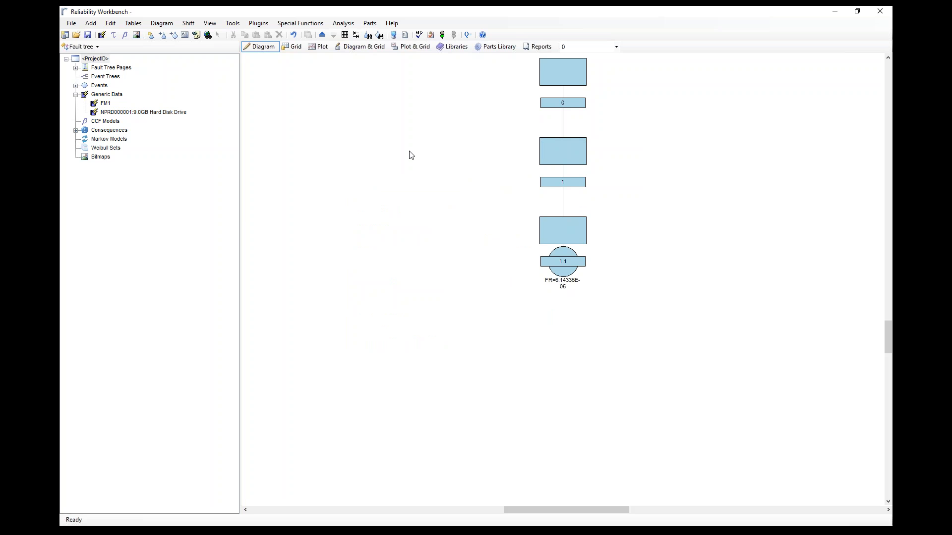
# Open the Cut offs.rwb project from the 2016-10-25 Options folder under Web Meetings, discarding the current project's changes.
pyautogui.click(76, 35)
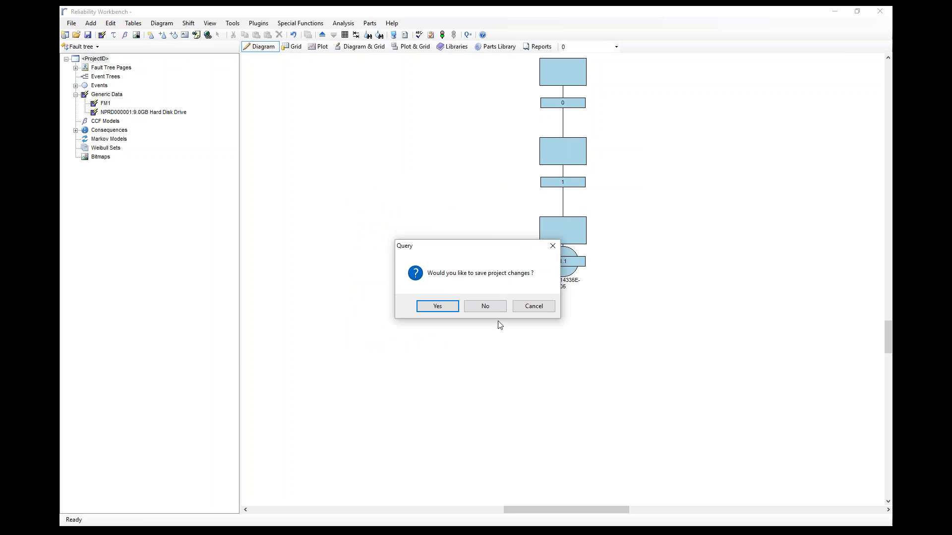
pyautogui.click(491, 307)
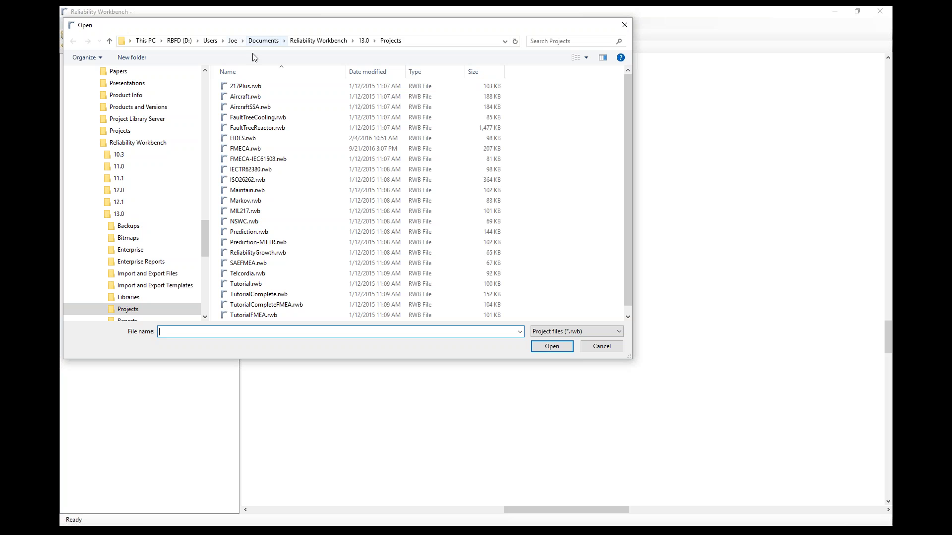
pyautogui.click(155, 87)
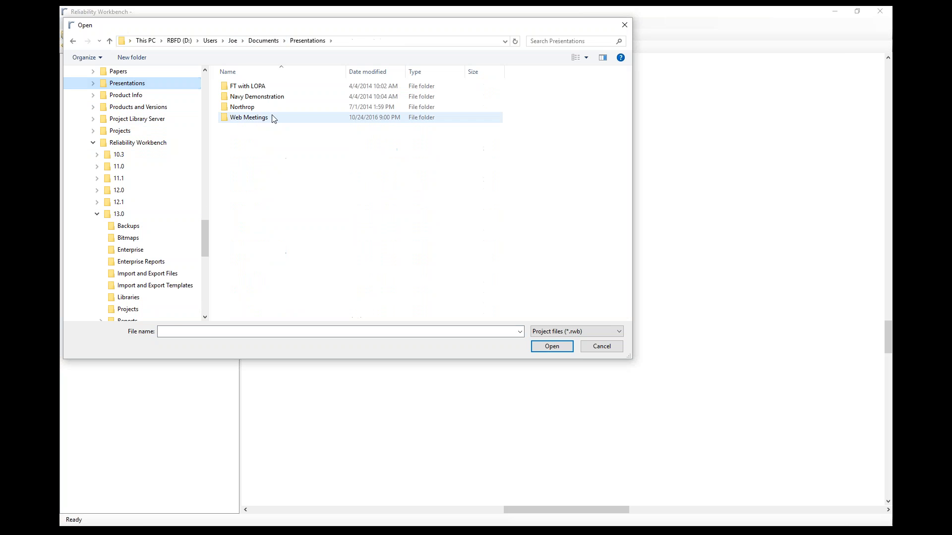
pyautogui.doubleClick(253, 119)
pyautogui.doubleClick(250, 130)
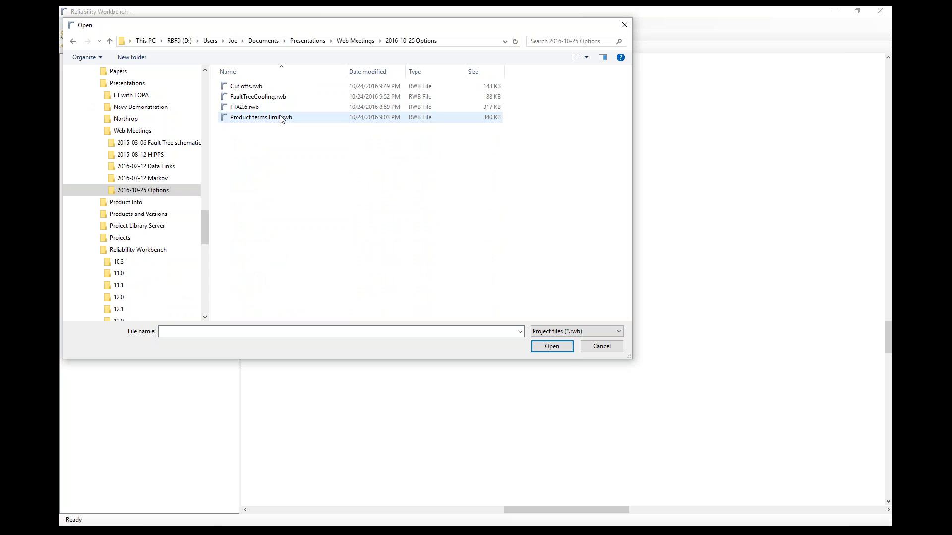
pyautogui.doubleClick(245, 87)
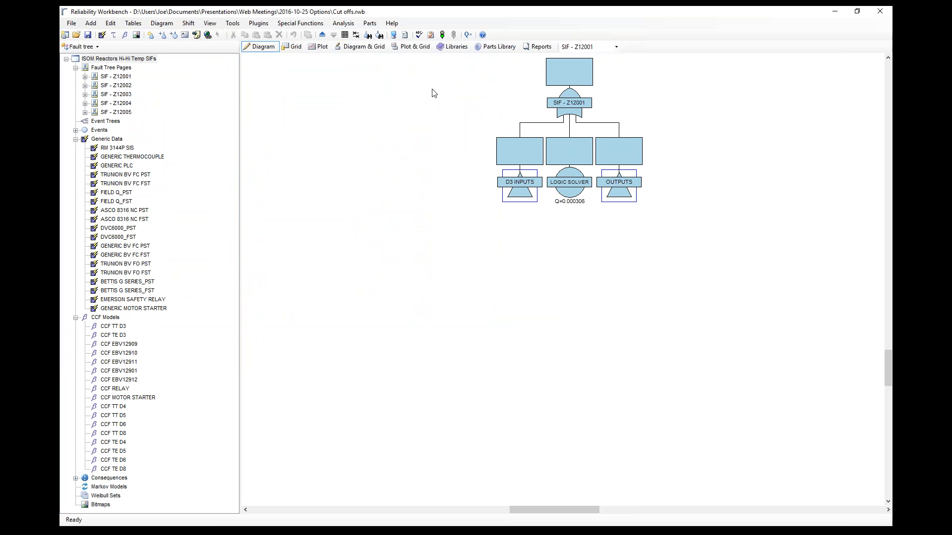
# Try running the fault tree analysis of the cut-offs project without any cut-offs, and try to close the program during the calculation.
pyautogui.click(441, 36)
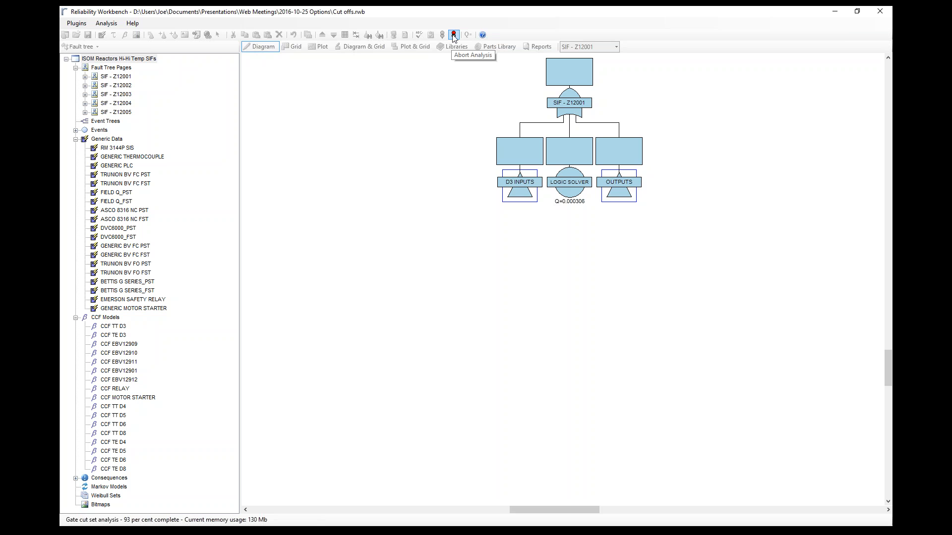
pyautogui.click(880, 11)
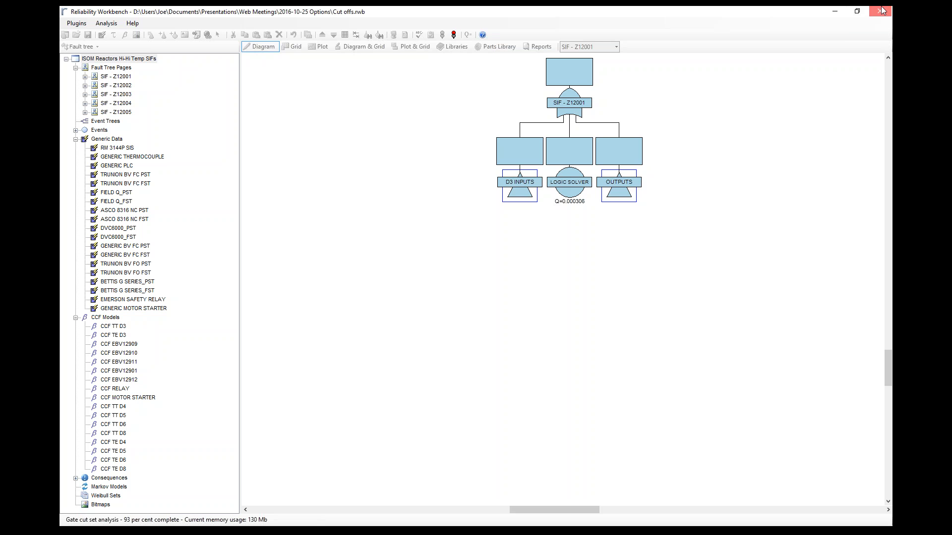
pyautogui.click(553, 304)
pyautogui.click(880, 11)
pyautogui.click(560, 304)
# End the Reliability Workbench task that is running the analysis in Task Manager, and close Task Manager.
pyautogui.hotkey('ctrl', 'shift', 'Escape')
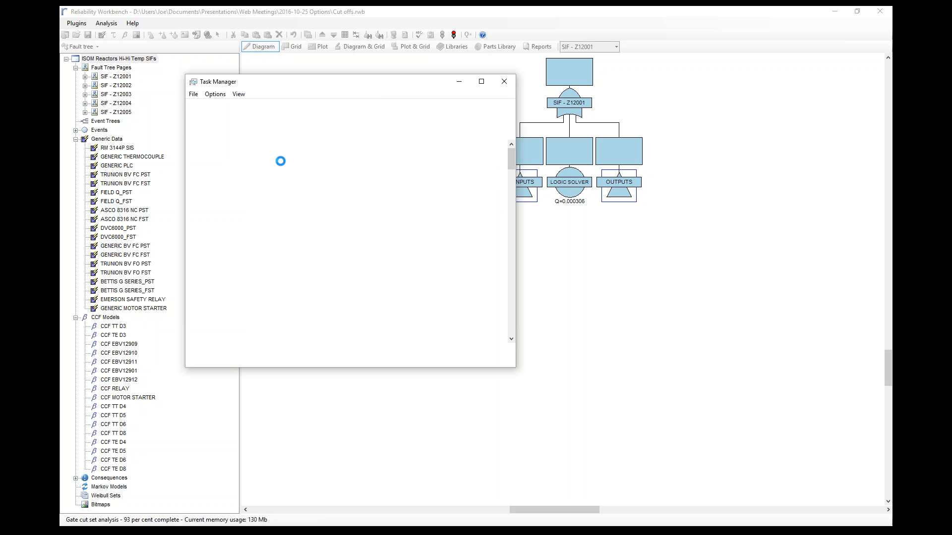
pyautogui.click(255, 236)
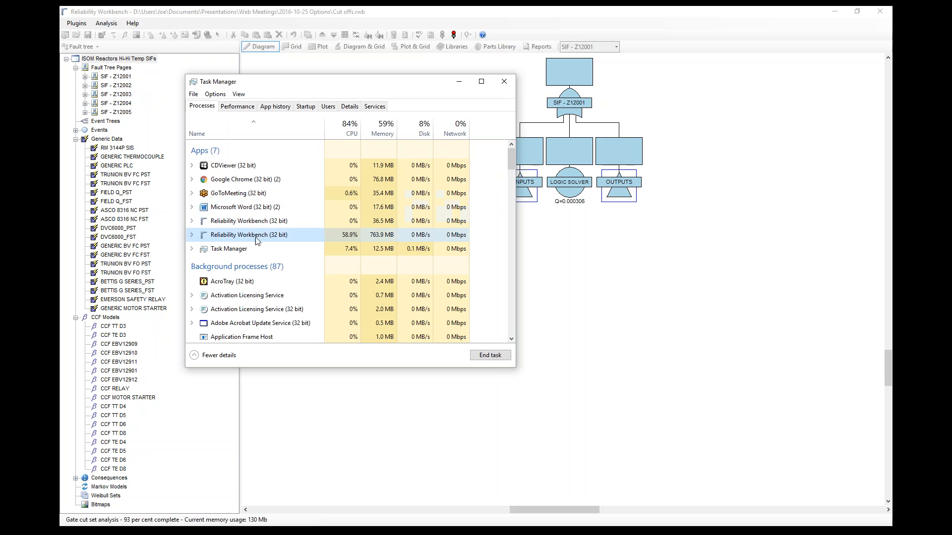
pyautogui.click(479, 354)
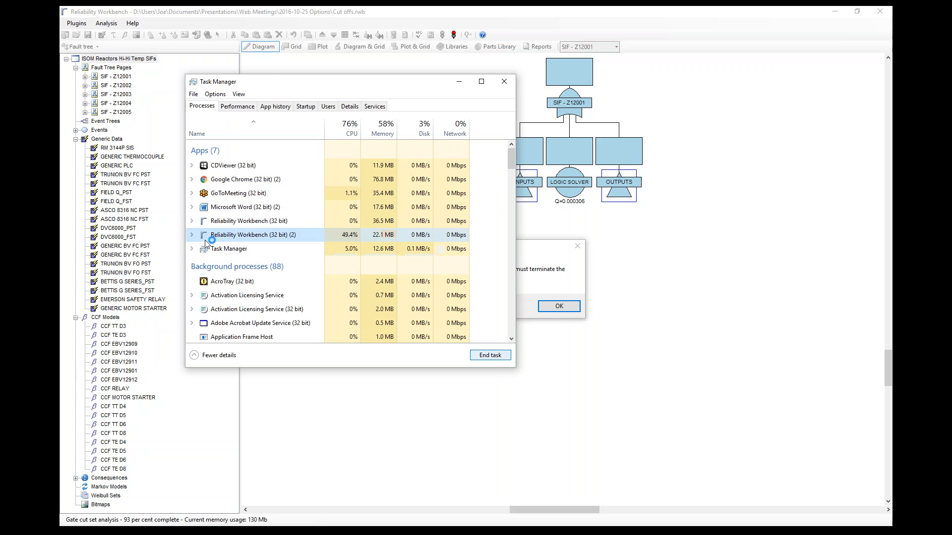
pyautogui.click(554, 310)
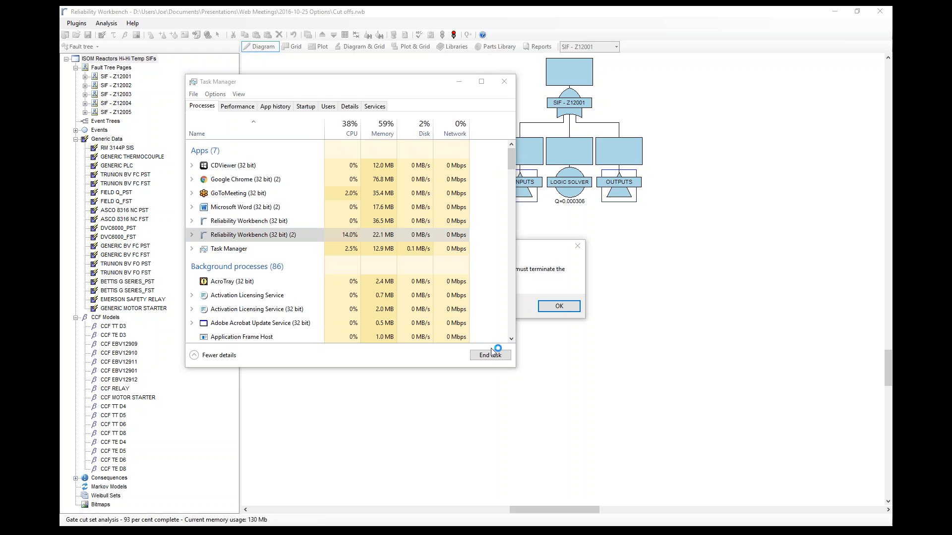
pyautogui.click(536, 275)
pyautogui.click(504, 82)
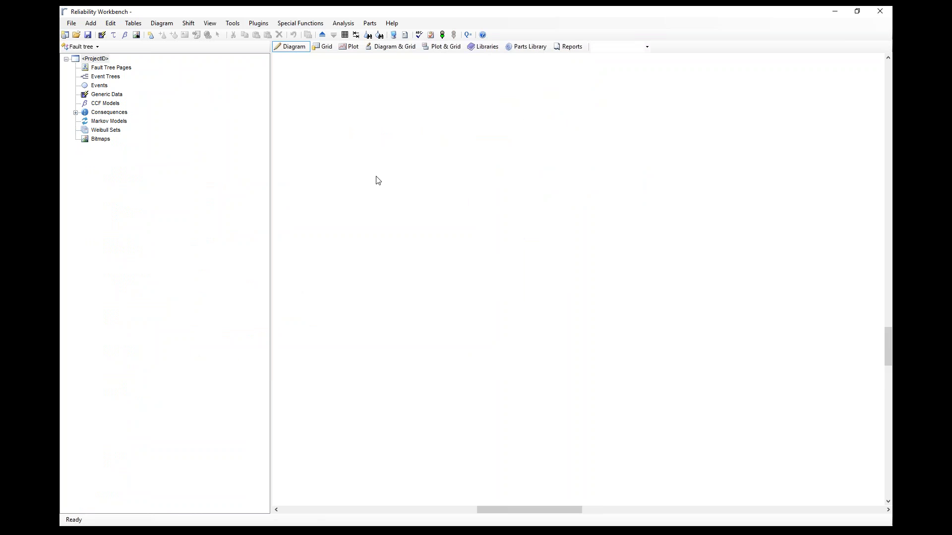
# Reopen the Cut offs.rwb project from the 2016-10-25 Options folder under Presentations, Web Meetings.
pyautogui.click(76, 35)
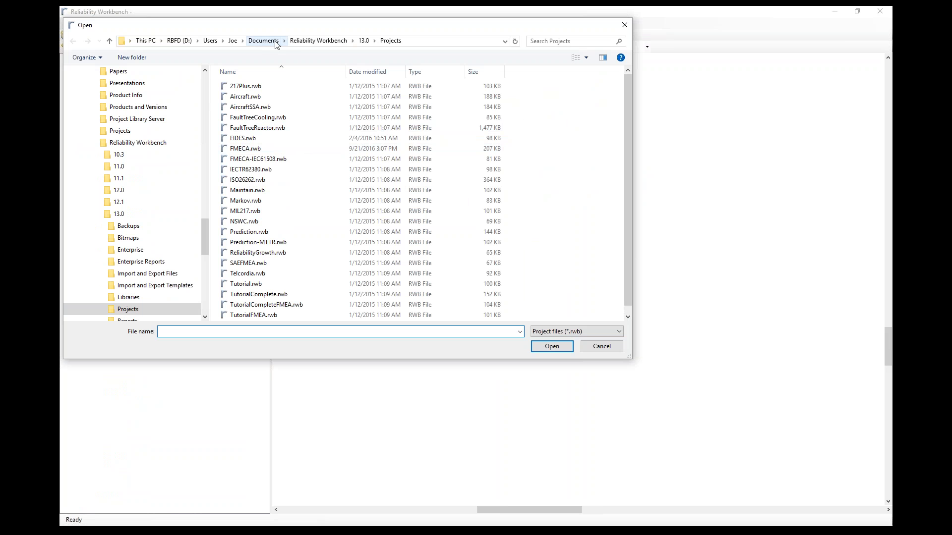
pyautogui.click(137, 87)
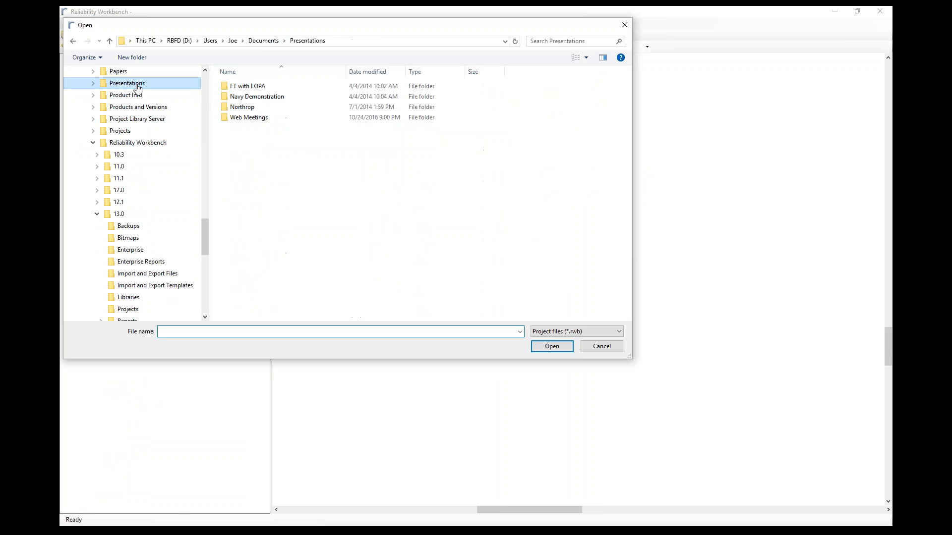
pyautogui.doubleClick(266, 118)
pyautogui.doubleClick(270, 128)
pyautogui.doubleClick(268, 87)
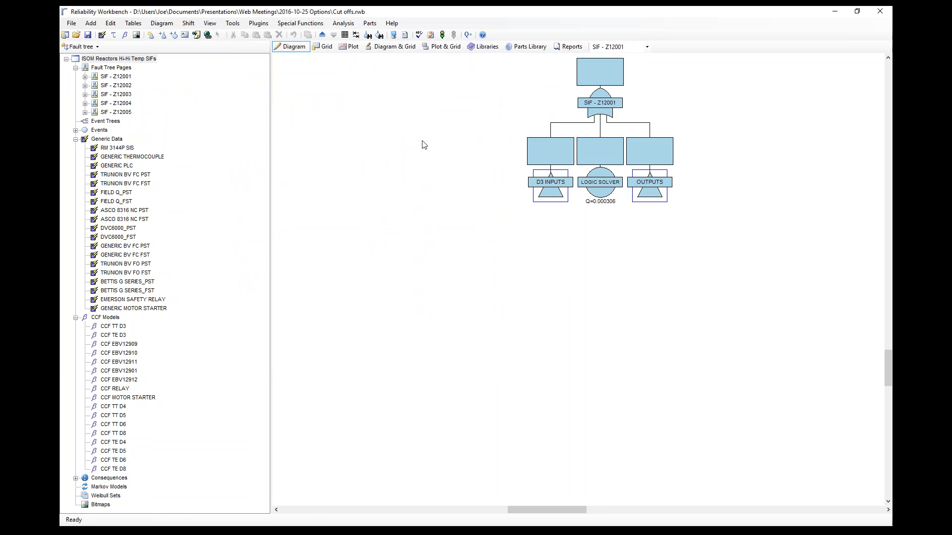
# View the D3 INPUTS page beneath SIF - Z12001 and widen the diagram area by narrowing the project tree.
pyautogui.click(550, 151)
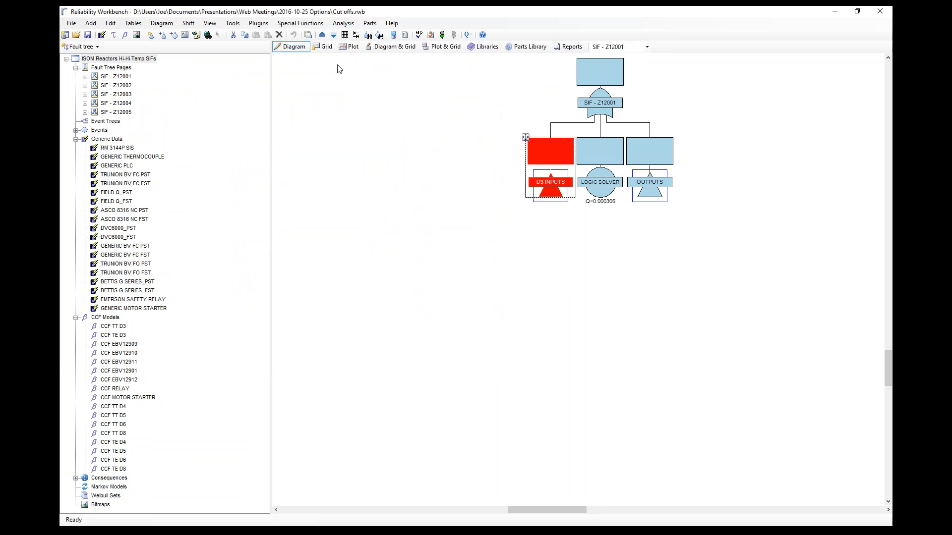
pyautogui.click(334, 35)
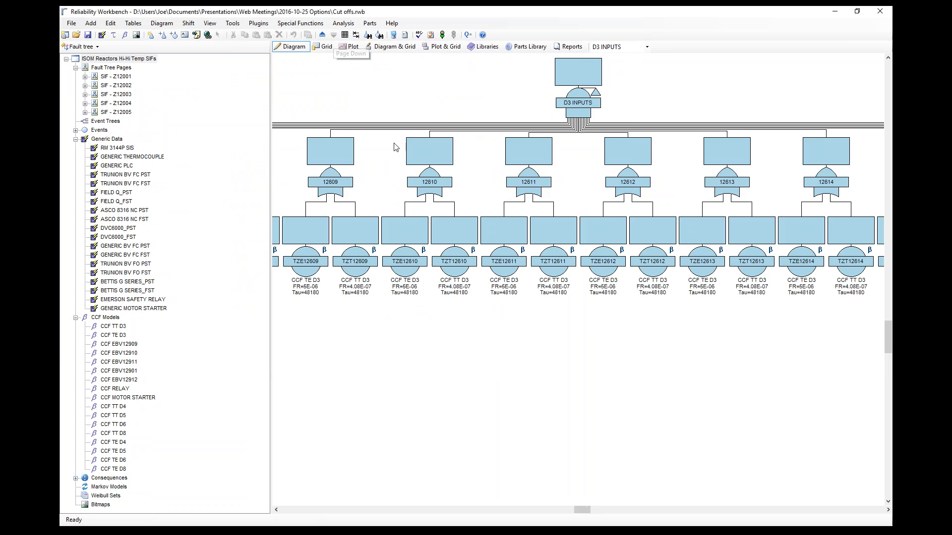
pyautogui.moveTo(271, 147); pyautogui.dragTo(135, 145)
pyautogui.click(440, 93)
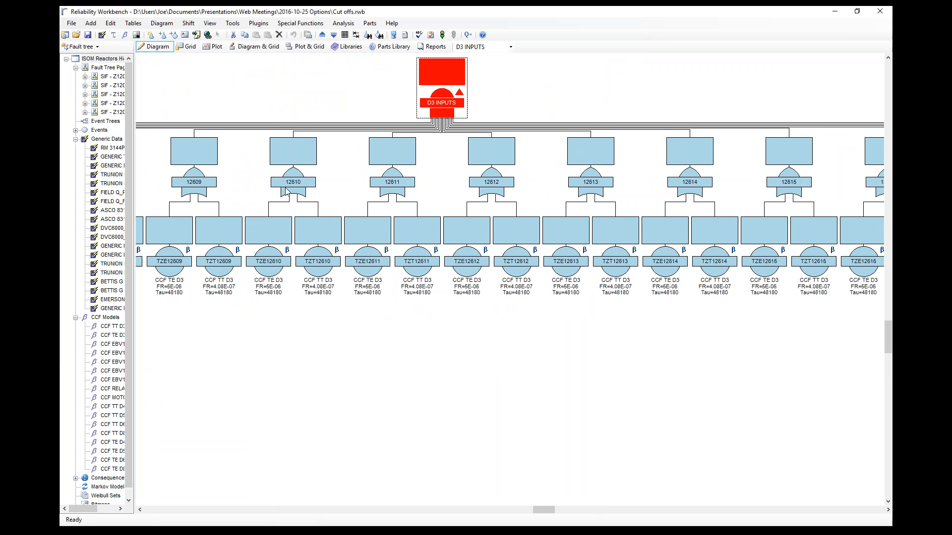
# Examine the gates feeding D3 INPUTS, from 12604 through 12609, and the rest of the page.
pyautogui.moveTo(544, 510); pyautogui.dragTo(310, 490)
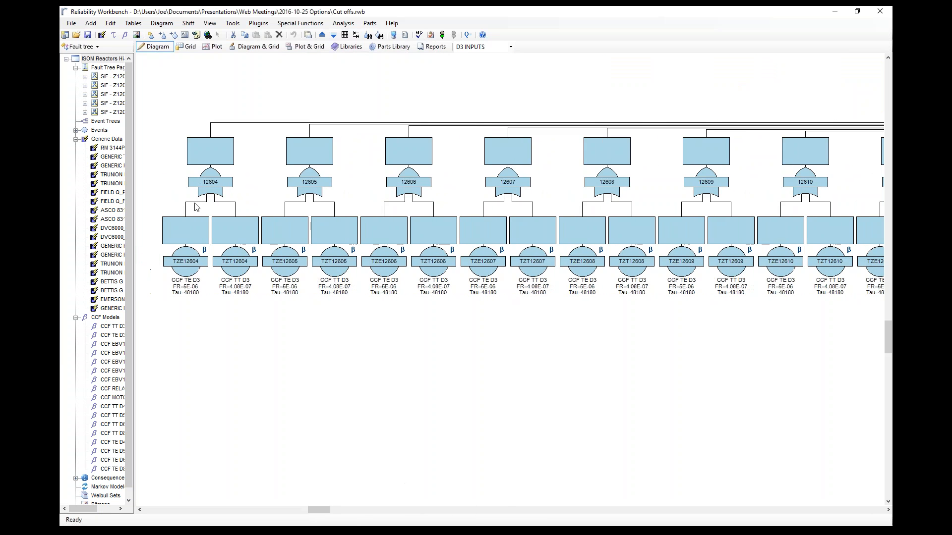
pyautogui.click(210, 171)
pyautogui.click(414, 170)
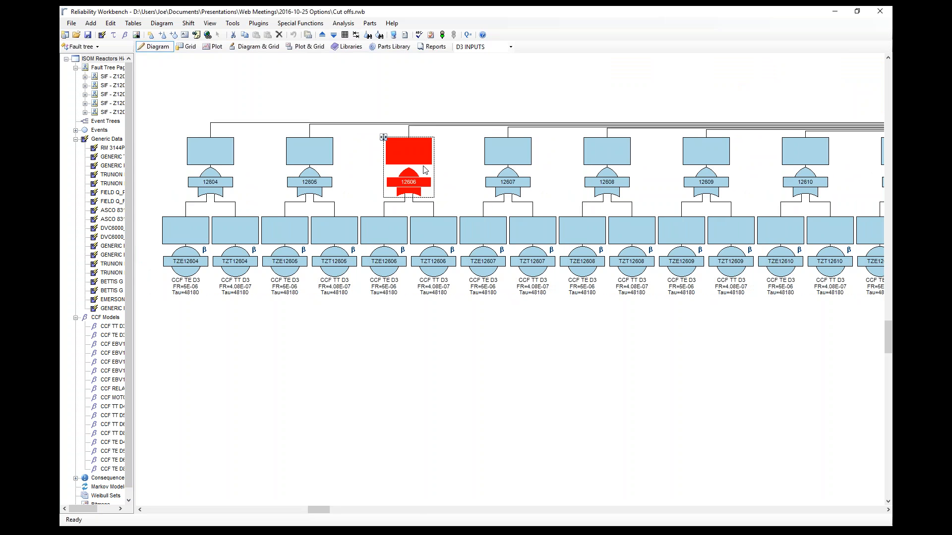
pyautogui.click(221, 179)
pyautogui.click(303, 171)
pyautogui.click(409, 171)
pyautogui.click(520, 170)
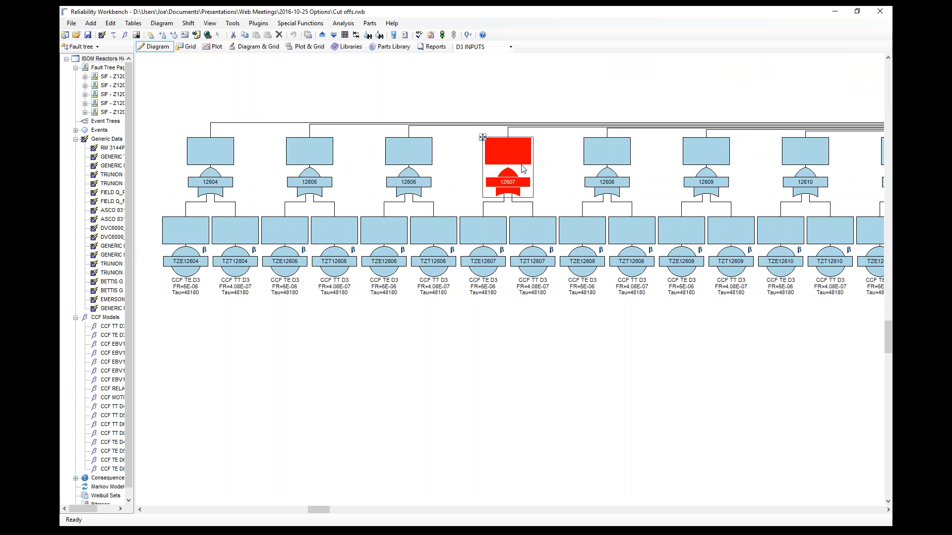
pyautogui.click(608, 168)
pyautogui.click(711, 169)
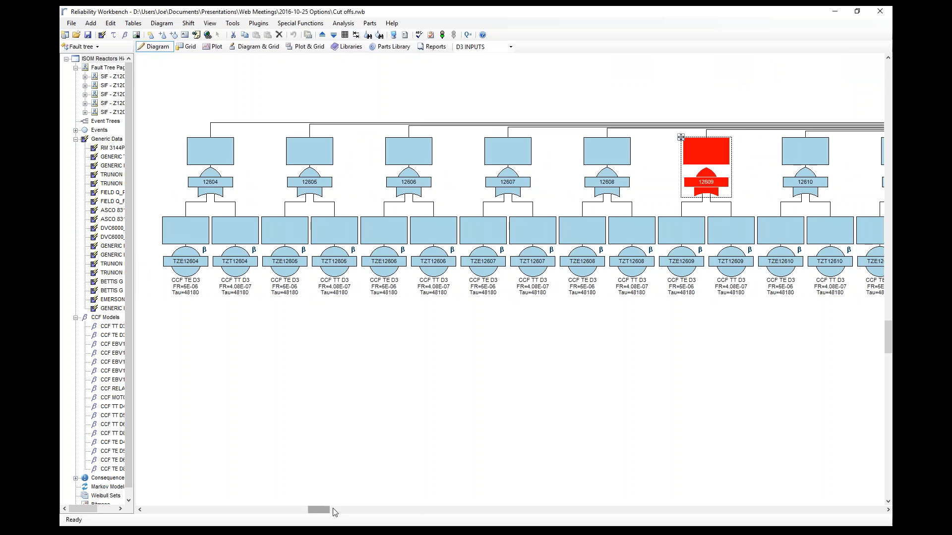
pyautogui.moveTo(334, 511); pyautogui.dragTo(527, 510)
pyautogui.click(302, 357)
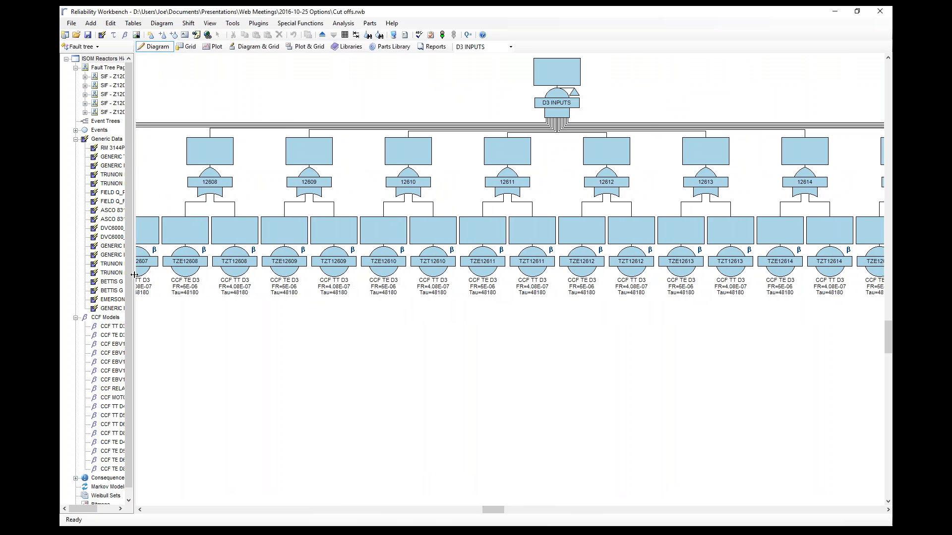
# Widen the project tree again and return to the SIF - Z12001 page.
pyautogui.moveTo(134, 275); pyautogui.dragTo(262, 277)
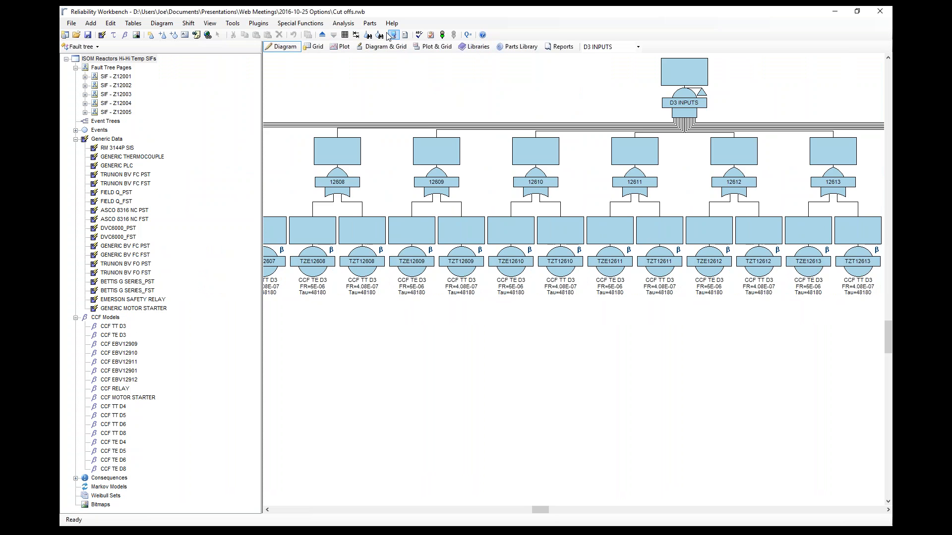
pyautogui.click(323, 34)
pyautogui.click(547, 372)
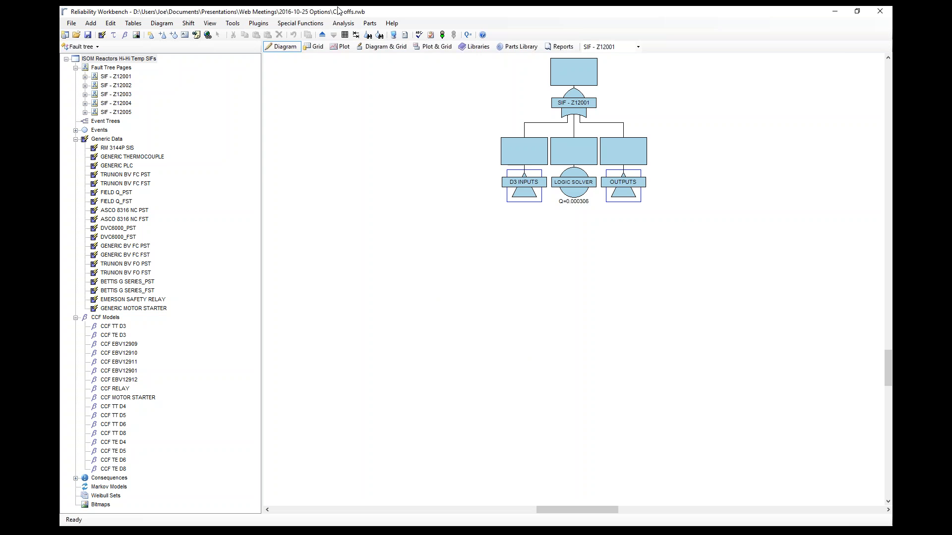
# Turn on the order cut-off at 6 and the probability cut-offs at 1E-12, and run the fault tree analysis.
pyautogui.click(404, 35)
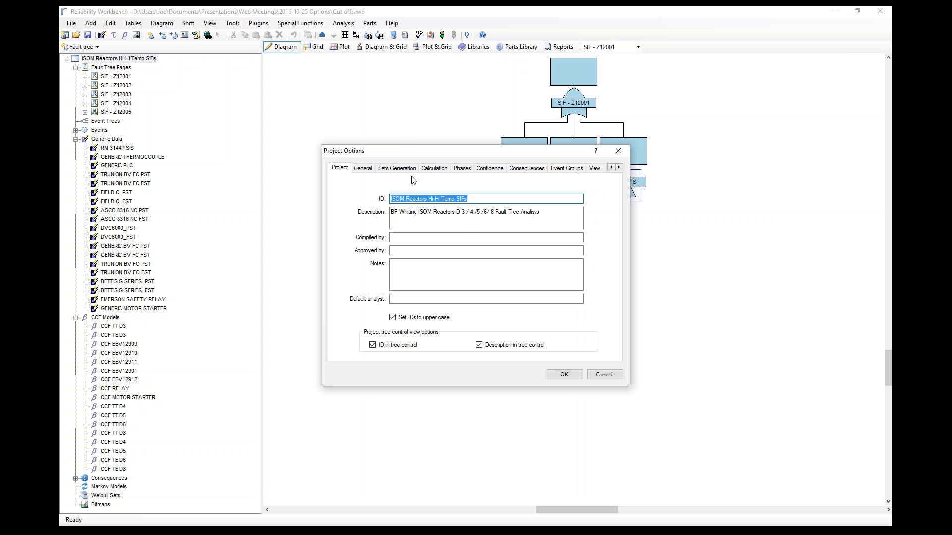
pyautogui.click(408, 170)
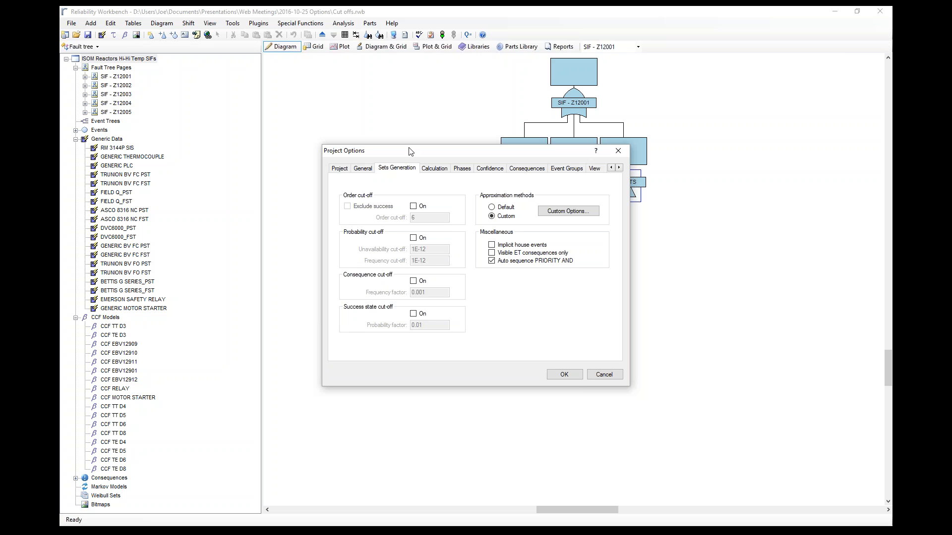
pyautogui.click(414, 207)
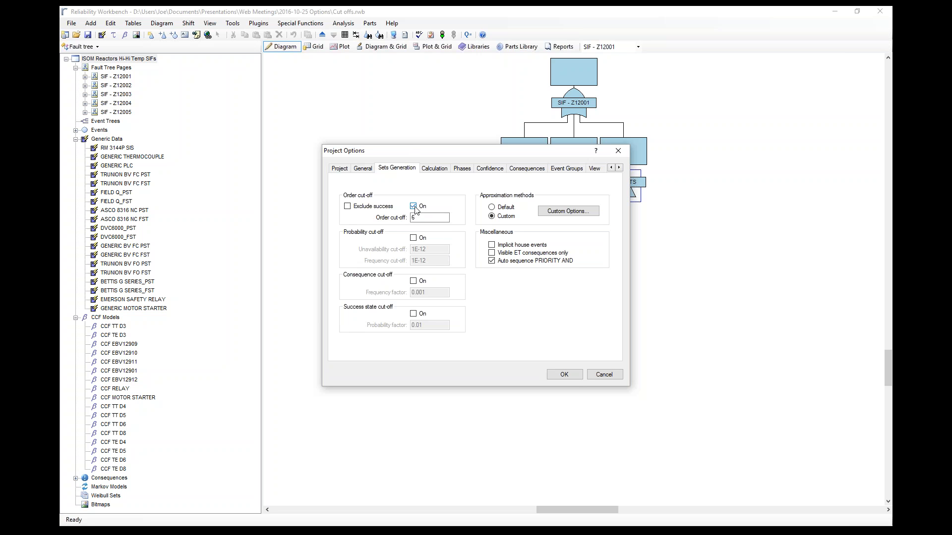
pyautogui.click(414, 238)
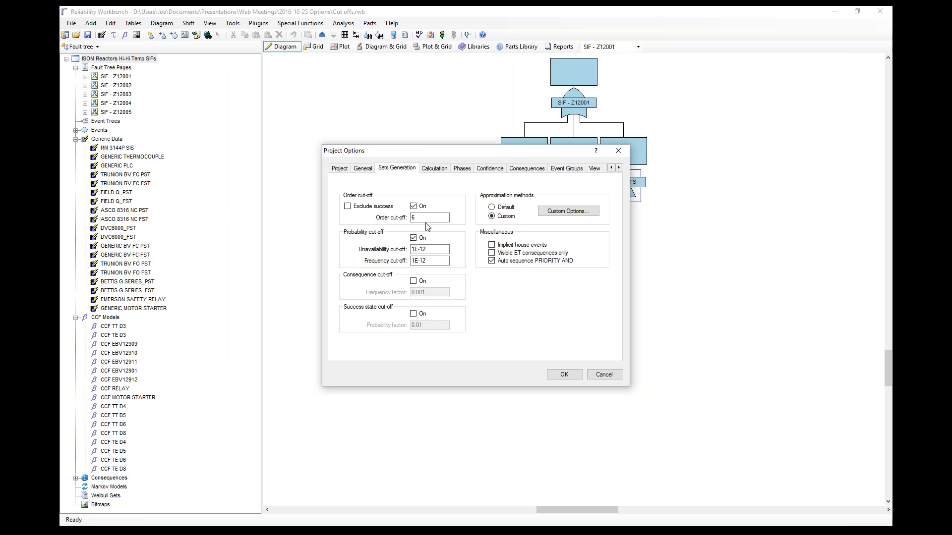
pyautogui.click(570, 379)
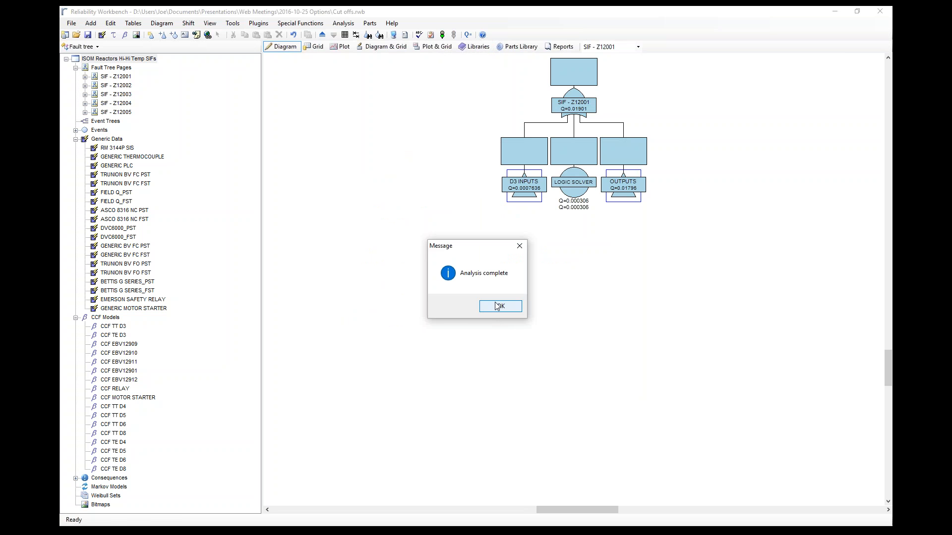
pyautogui.click(498, 307)
pyautogui.press('Return')
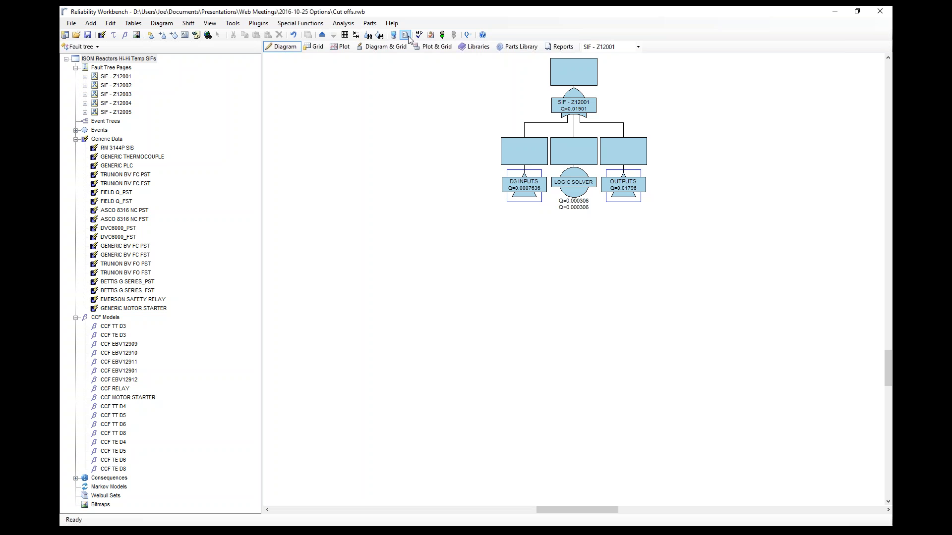
# Review the unavailability and order cut-off values in the project's sets generation options beside the analysed diagram.
pyautogui.click(407, 35)
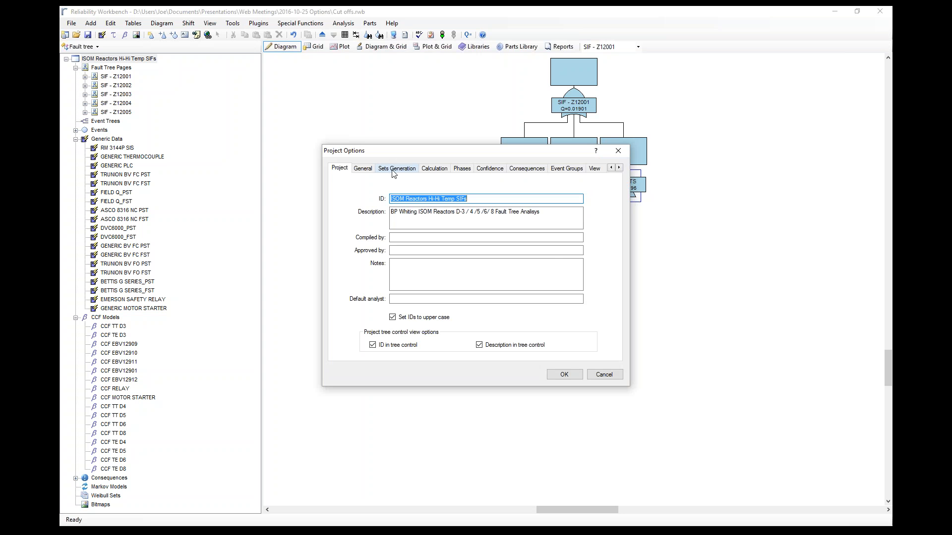
pyautogui.click(394, 169)
pyautogui.moveTo(394, 154); pyautogui.dragTo(243, 145)
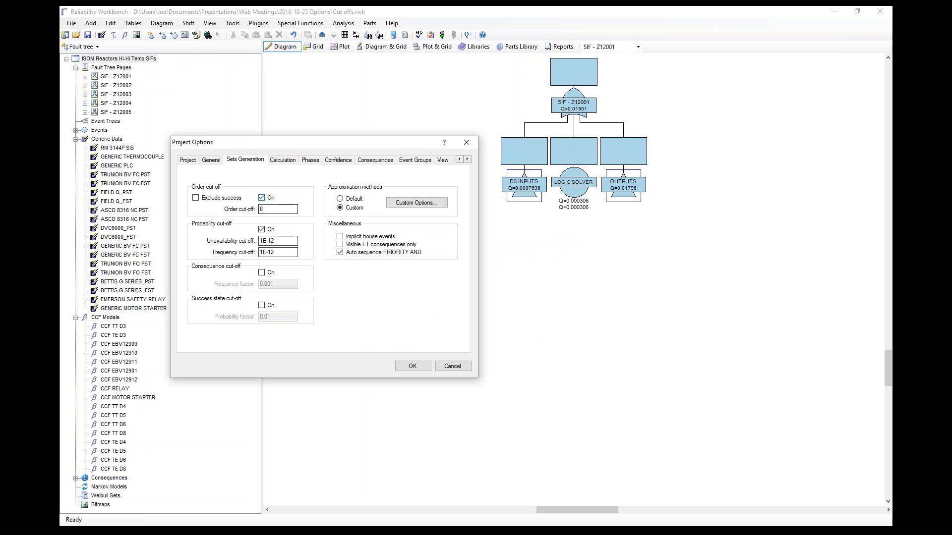
pyautogui.moveTo(285, 242); pyautogui.dragTo(248, 242)
pyautogui.moveTo(272, 209); pyautogui.dragTo(242, 213)
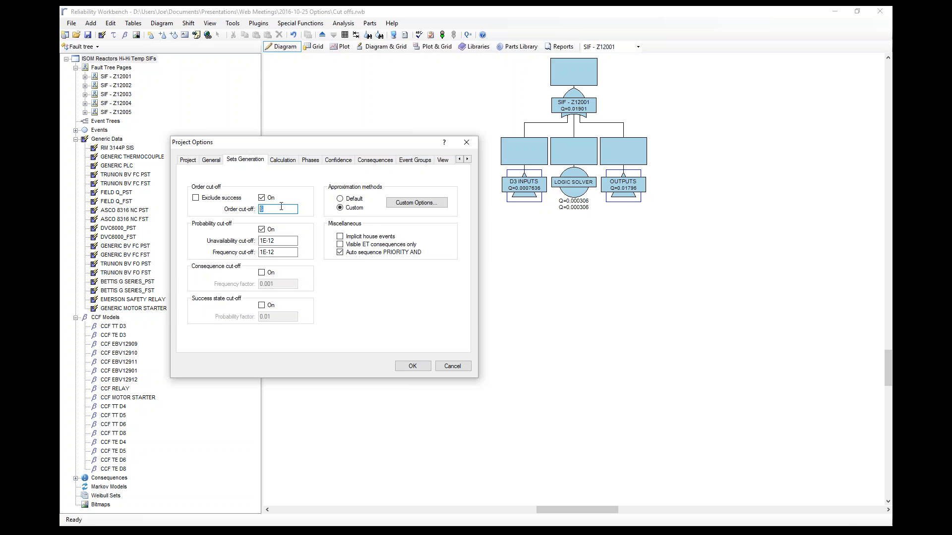
pyautogui.click(421, 368)
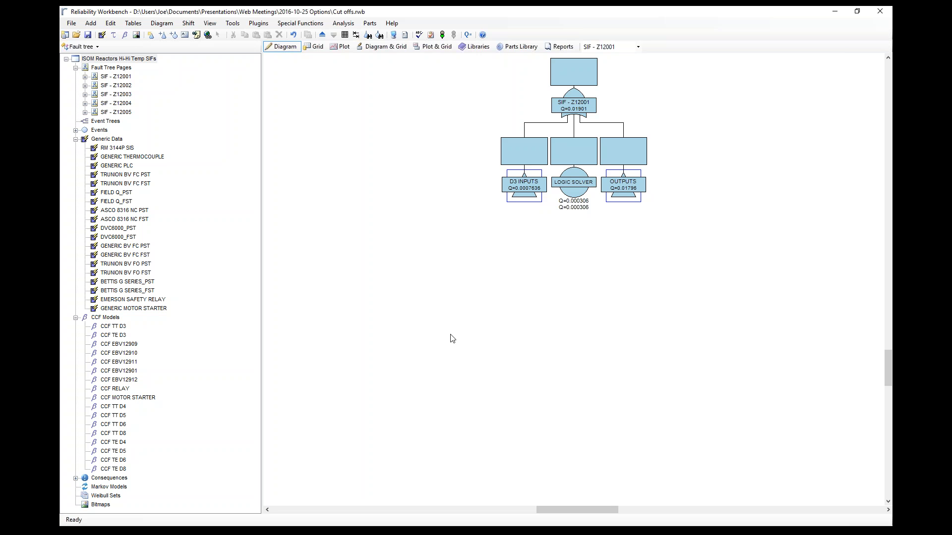
# Check the software version and licensed modules in the program's About information.
pyautogui.click(392, 23)
pyautogui.click(403, 73)
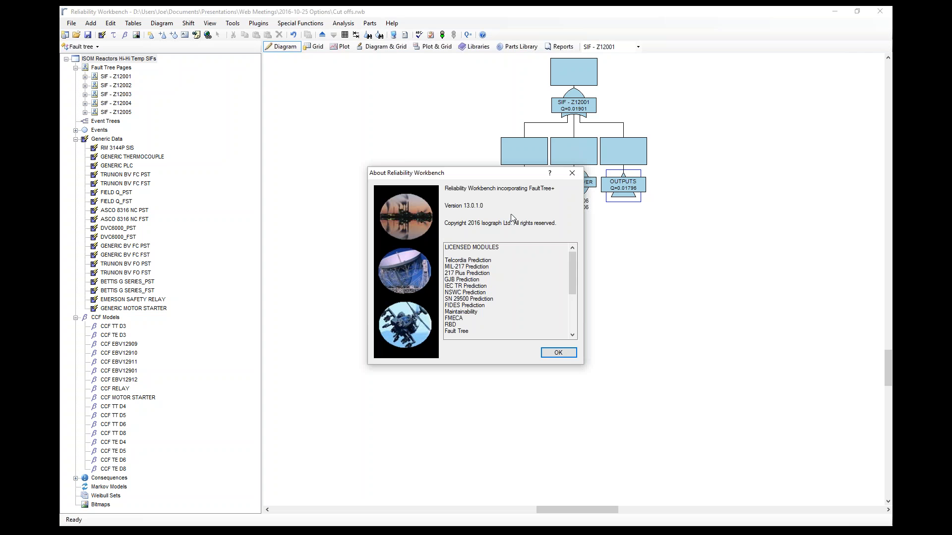
pyautogui.click(559, 353)
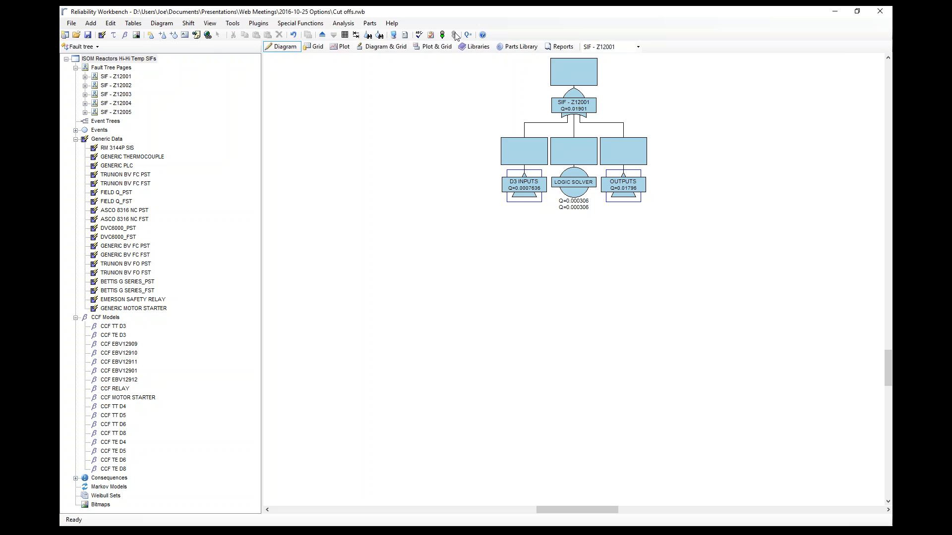
# Review the calculation threads setting in the application options, leaving without changes.
pyautogui.click(404, 35)
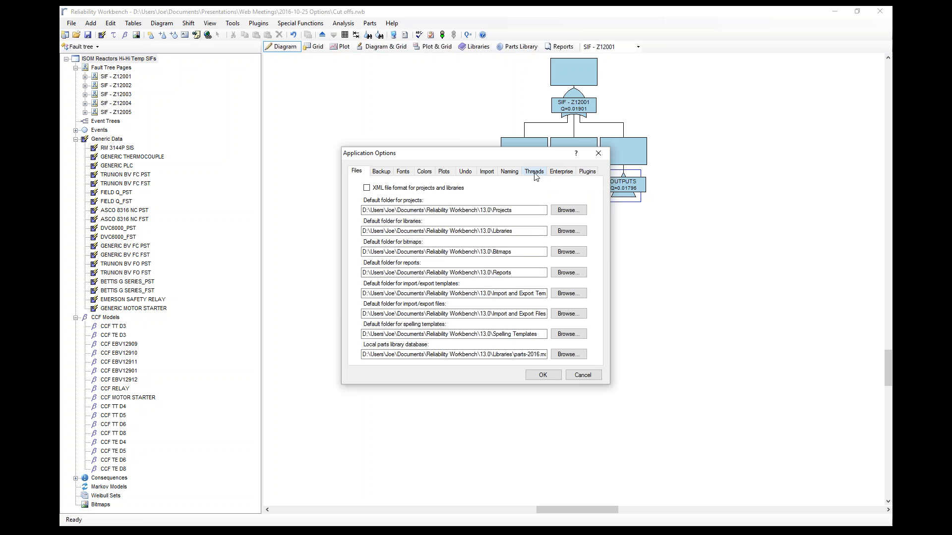
pyautogui.click(536, 173)
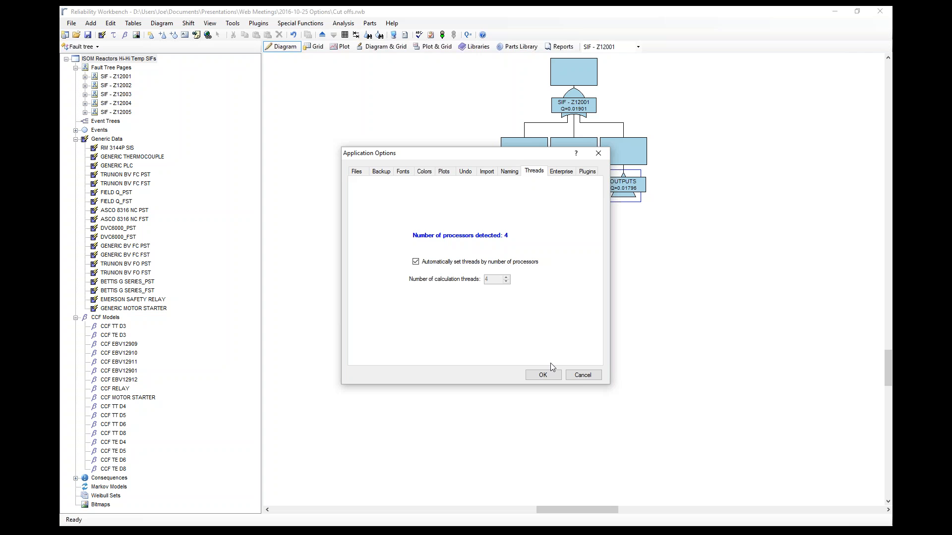
pyautogui.click(584, 376)
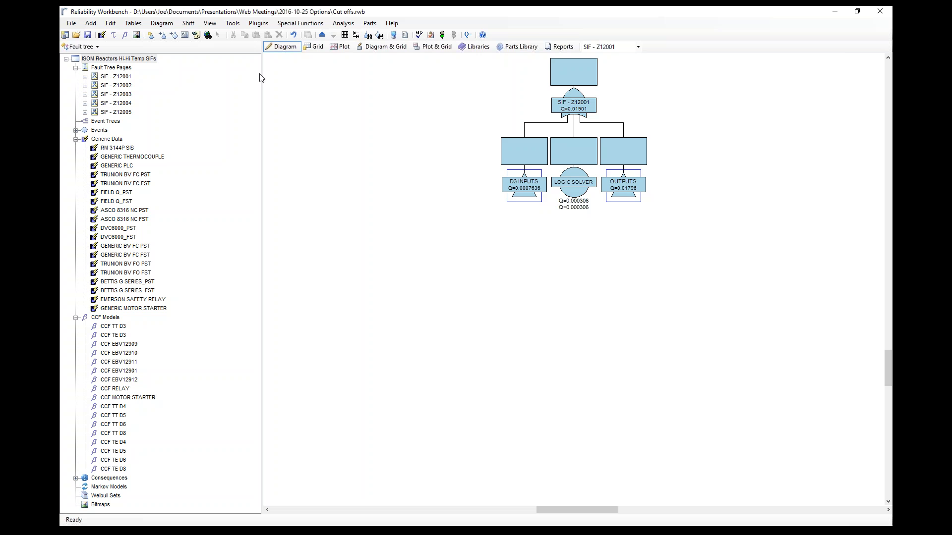
# Open the project Product terms limit.rwb without saving changes to the current project, and bring its ECS2.6 fault tree into view.
pyautogui.click(76, 35)
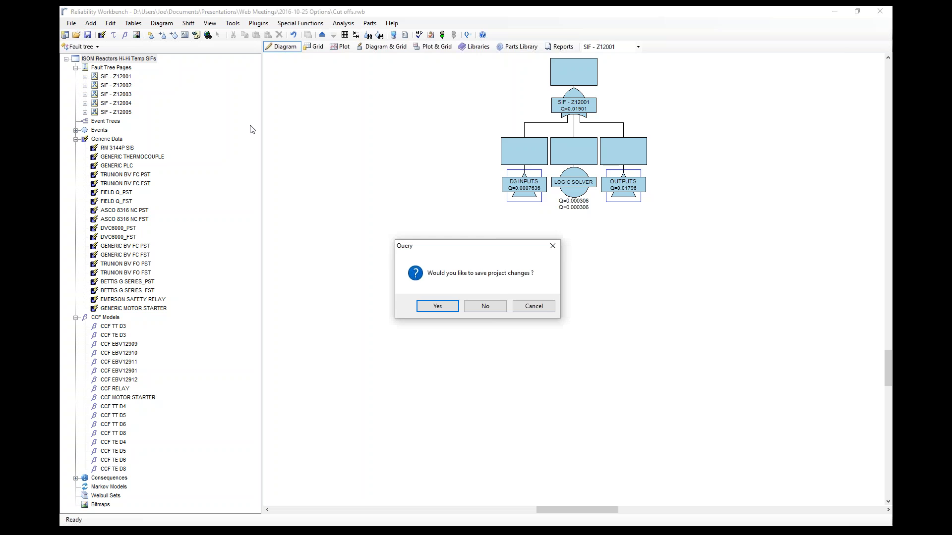
pyautogui.click(485, 306)
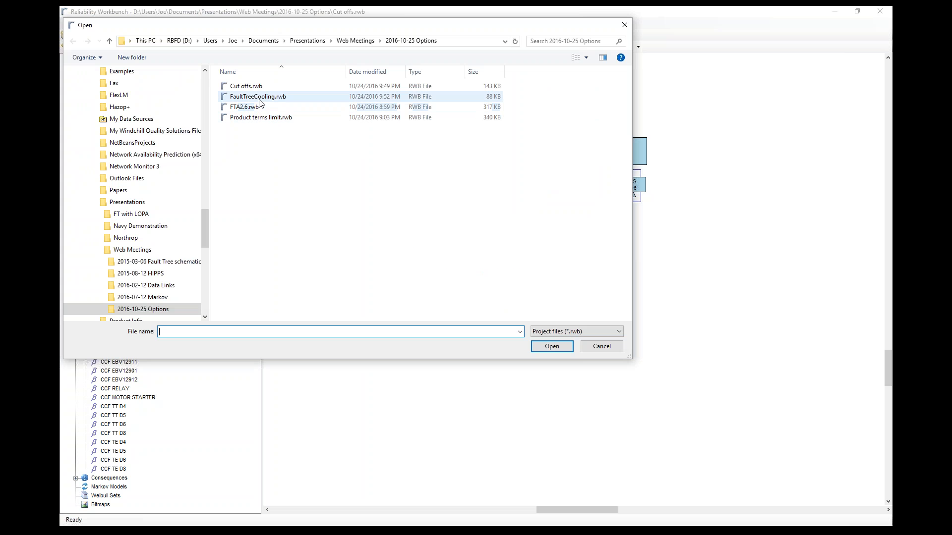
pyautogui.doubleClick(261, 118)
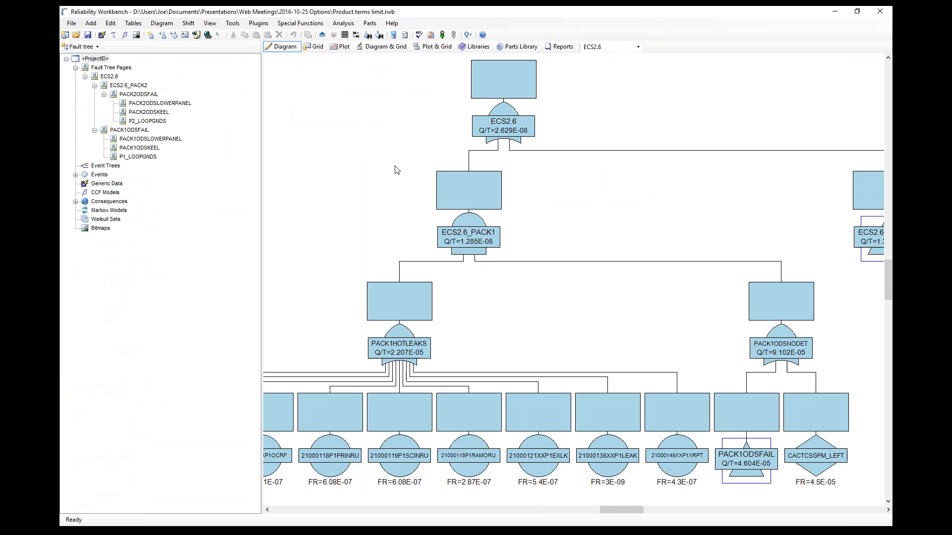
pyautogui.moveTo(620, 513)
pyautogui.mouseDown()
pyautogui.moveTo(597, 512)
pyautogui.moveTo(633, 512)
pyautogui.moveTo(611, 512)
pyautogui.mouseUp()
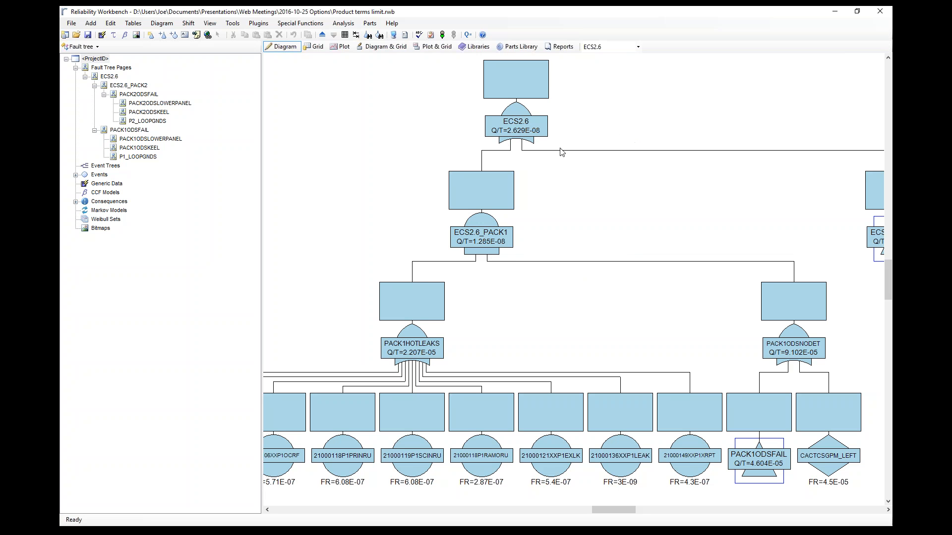
# Review the results summary for gate ECS2.6, including the calculation method used and the numbers of compact and expanded sets.
pyautogui.click(468, 35)
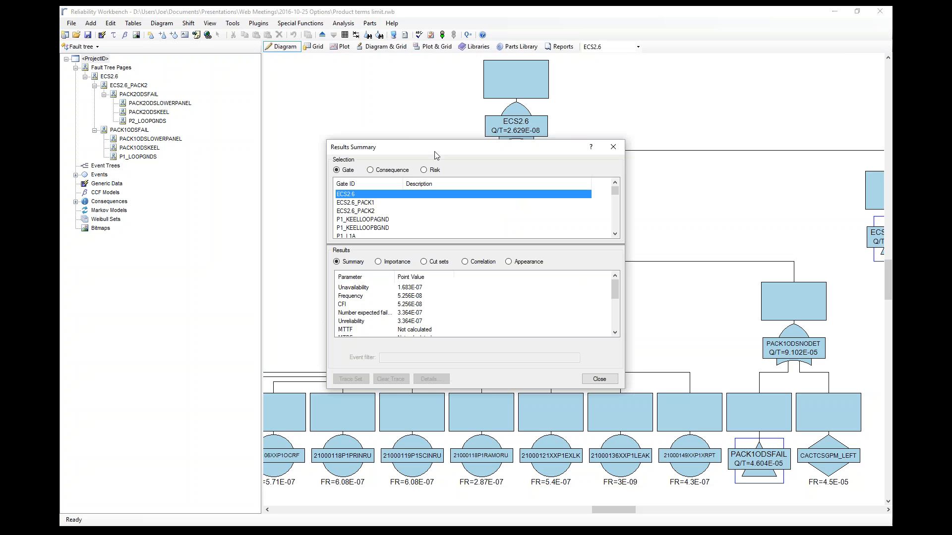
pyautogui.moveTo(436, 155); pyautogui.dragTo(400, 68)
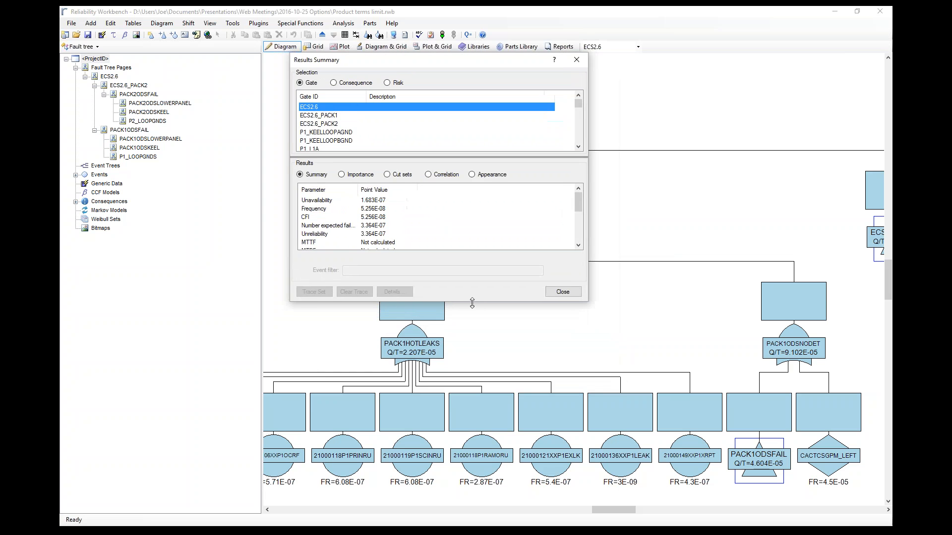
pyautogui.moveTo(472, 303); pyautogui.dragTo(472, 410)
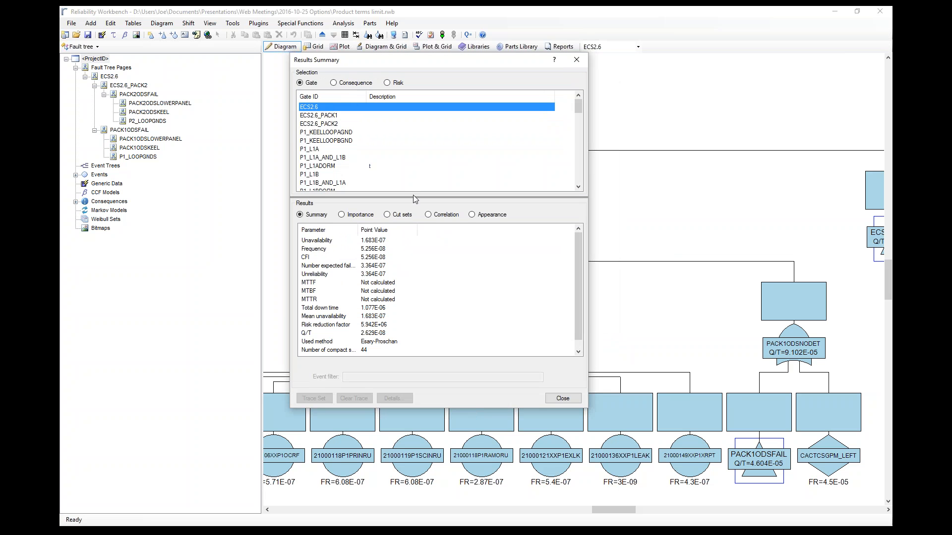
pyautogui.moveTo(415, 199); pyautogui.dragTo(416, 149)
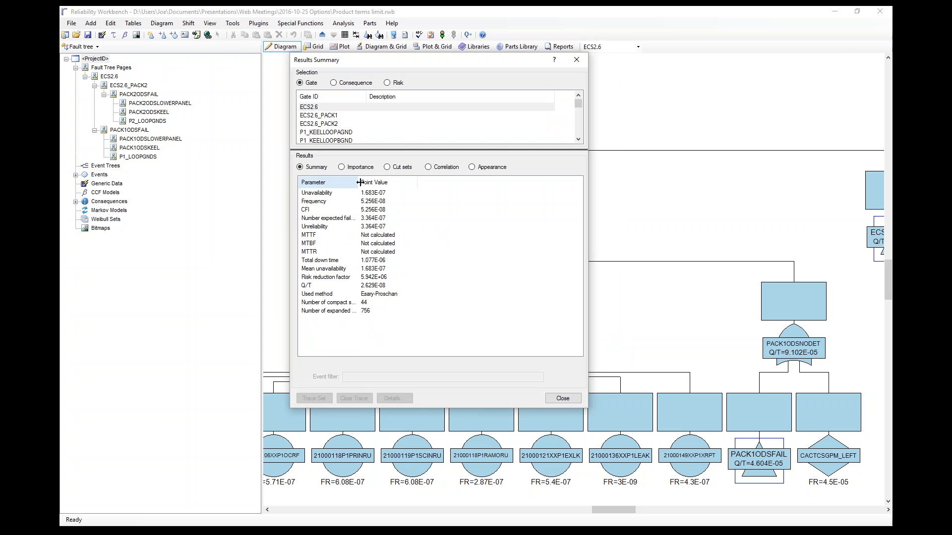
pyautogui.moveTo(359, 183); pyautogui.dragTo(377, 182)
pyautogui.click(437, 295)
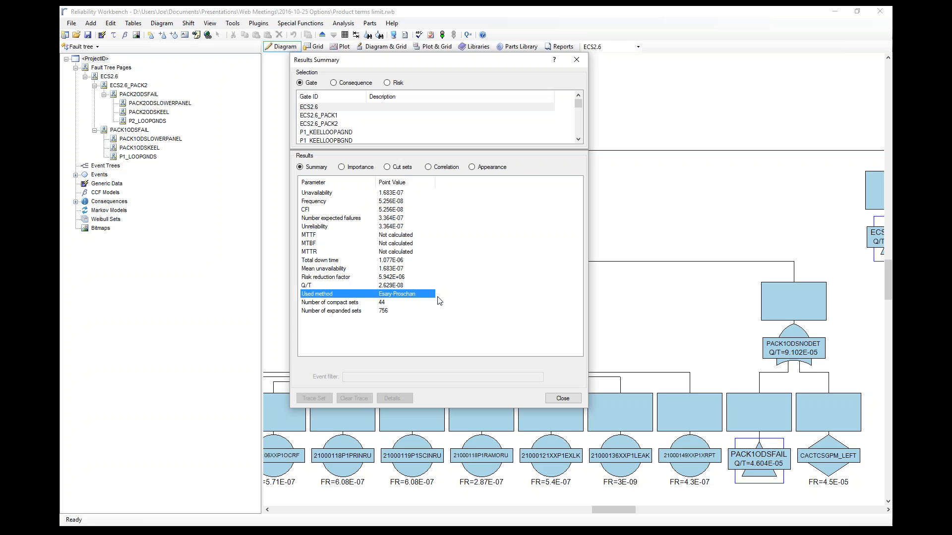
pyautogui.click(563, 399)
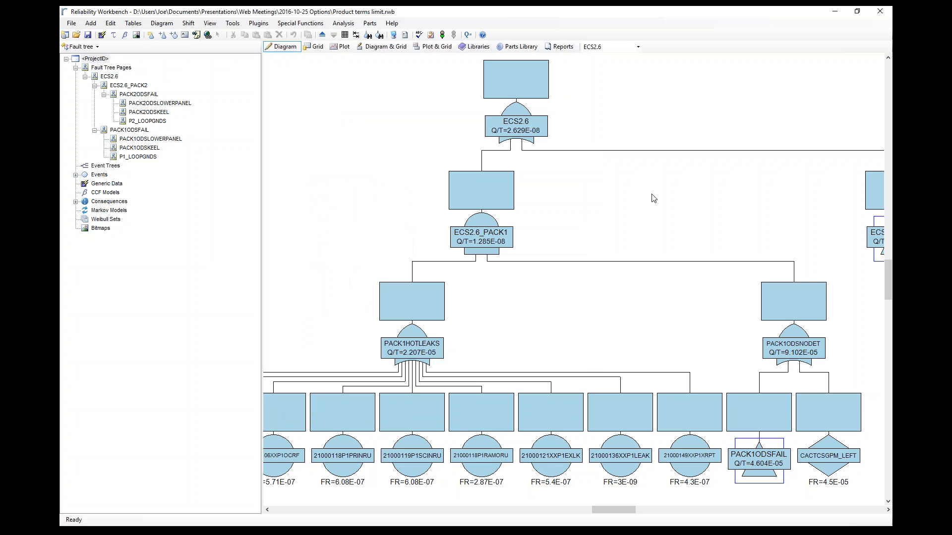
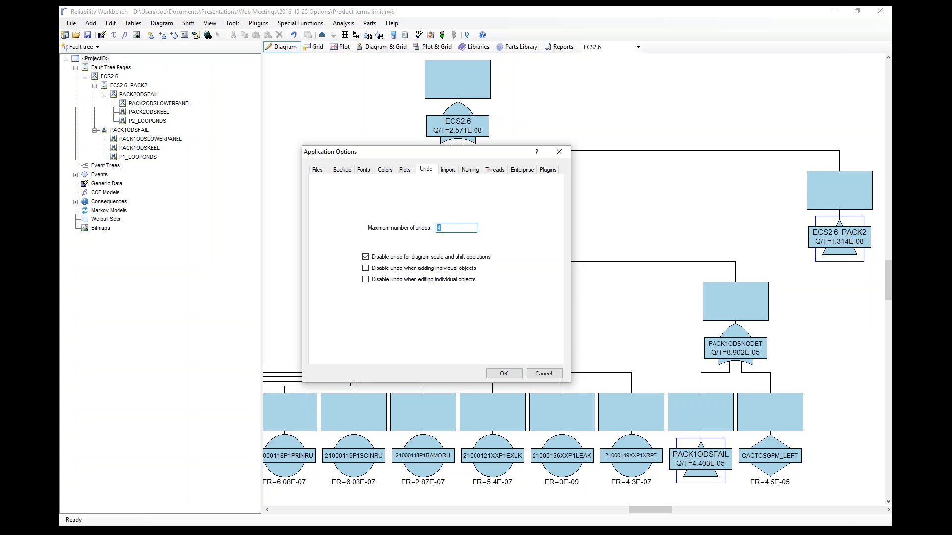
# Try a maximum of 10 undos in the application options, leaving without changes.
pyautogui.click(440, 227)
pyautogui.press('BackSpace')
pyautogui.write('10')
pyautogui.click(544, 373)
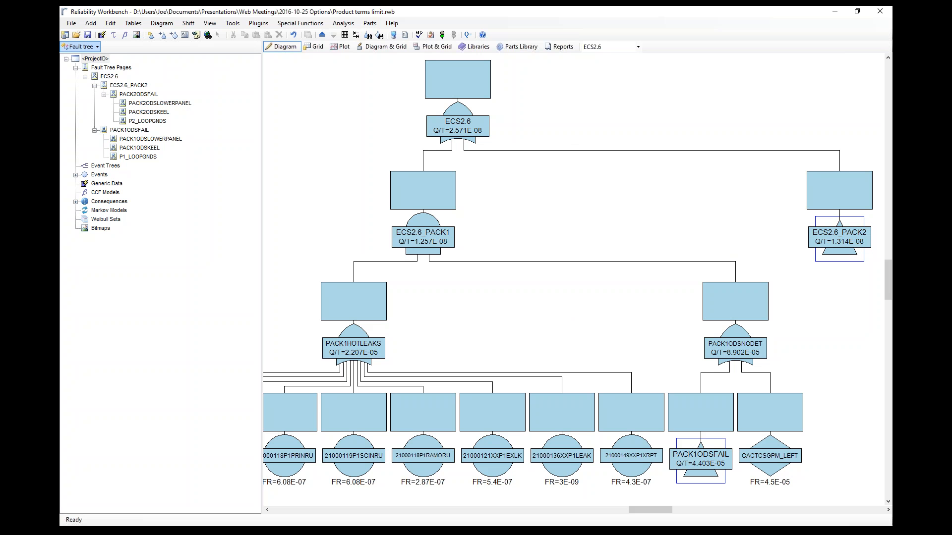
# Open the project FaultTreeCooling.rwb without saving changes to the current one, and run its fault tree analysis.
pyautogui.click(76, 34)
pyautogui.click(496, 306)
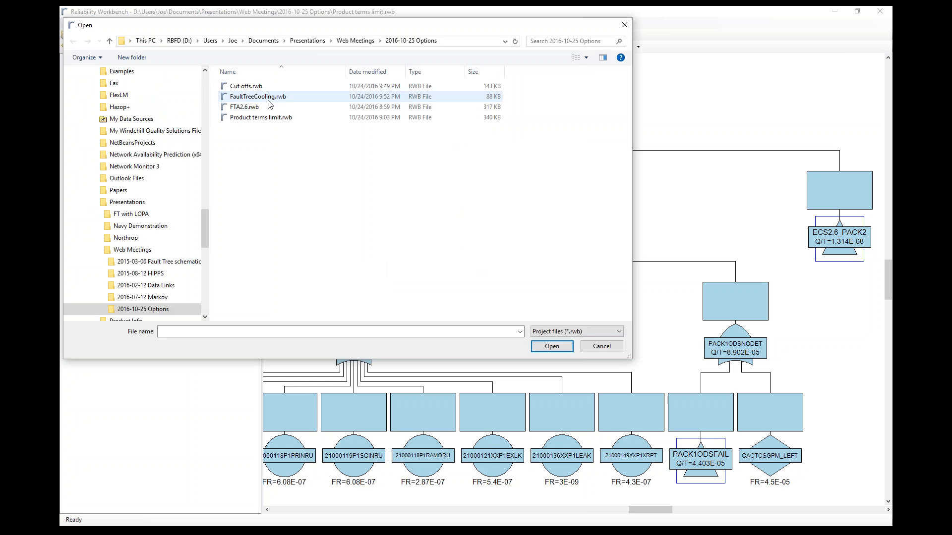
pyautogui.doubleClick(267, 100)
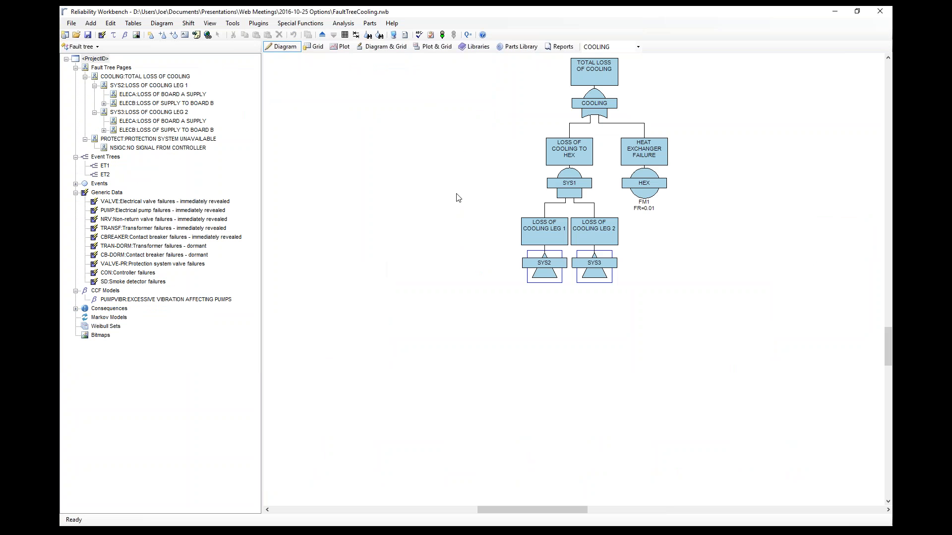
pyautogui.click(442, 34)
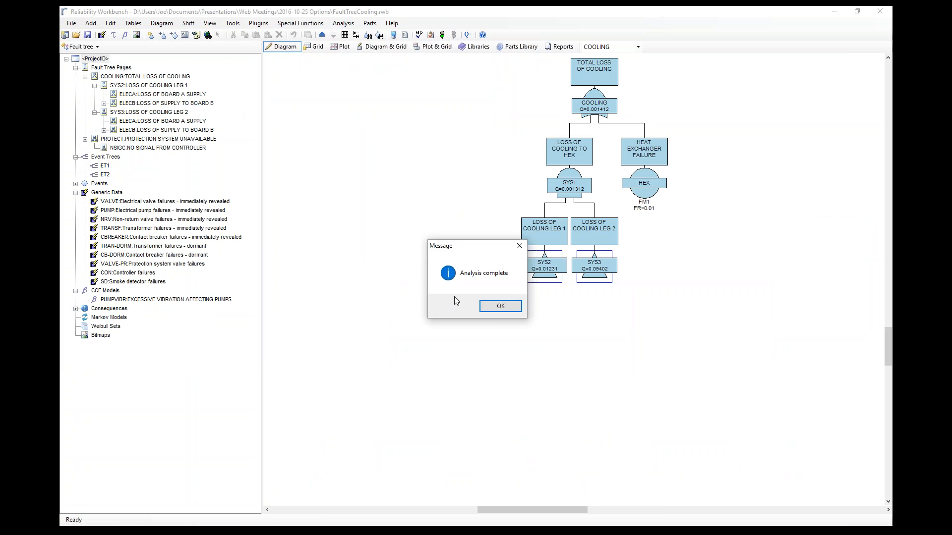
pyautogui.click(500, 306)
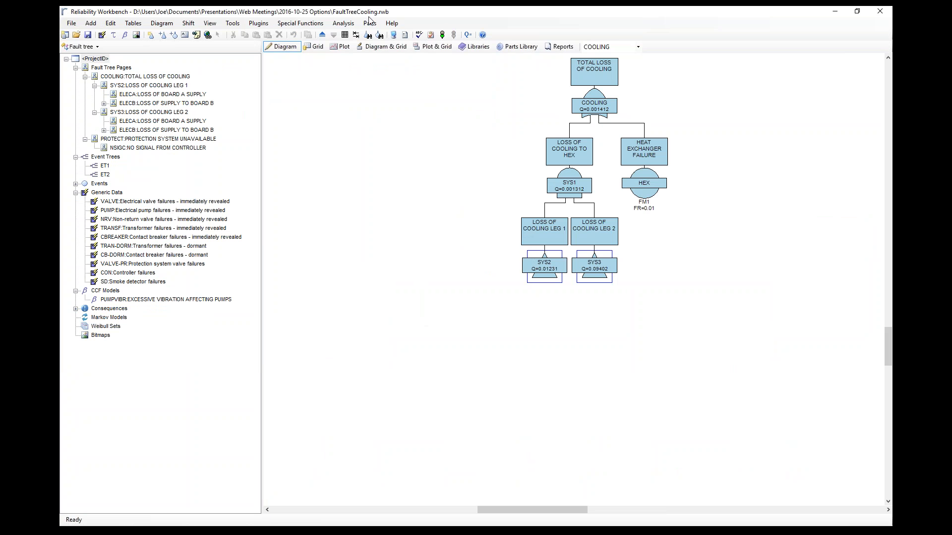
# Reset the diagram scale to default and examine the gate results of the COOLING fault tree at an enlarged scale.
pyautogui.click(161, 24)
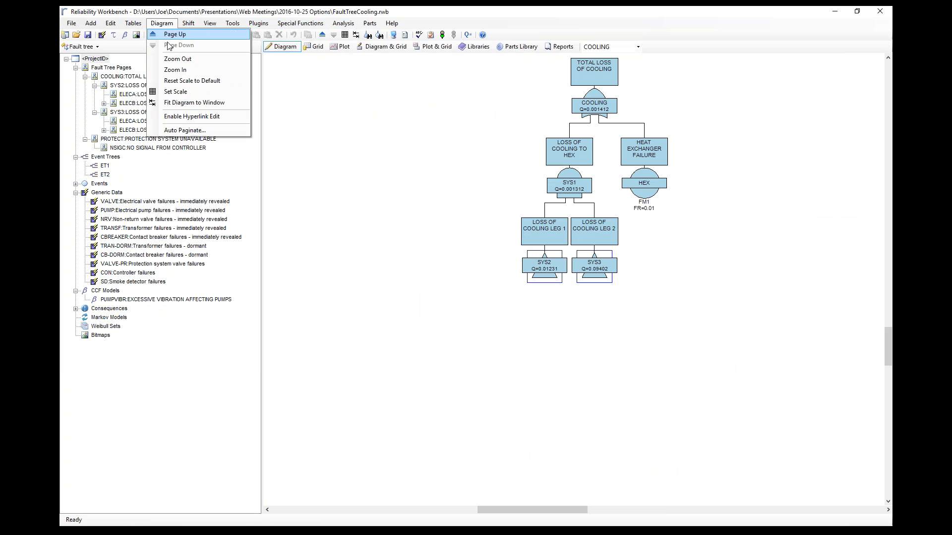
pyautogui.click(181, 81)
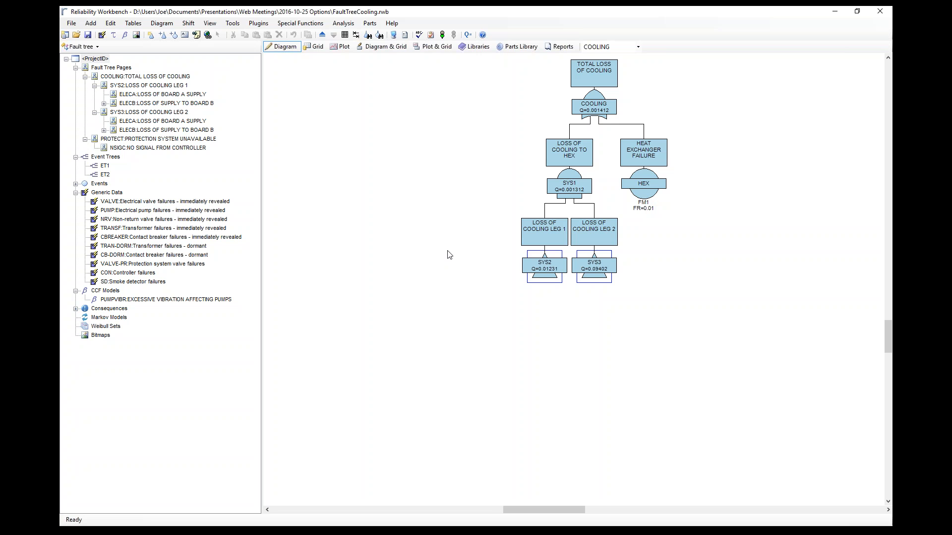
pyautogui.scroll(1, 456, 211)
pyautogui.scroll(1, 456, 211)
pyautogui.scroll(-2, 457, 210)
pyautogui.scroll(1, 456, 211)
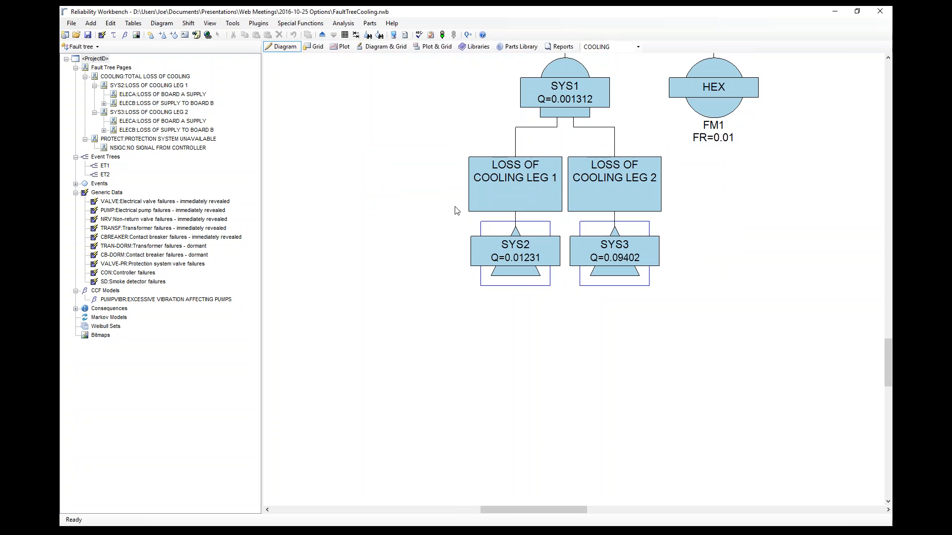
pyautogui.scroll(1, 456, 211)
pyautogui.scroll(-1, 457, 210)
pyautogui.moveTo(889, 361); pyautogui.dragTo(882, 269)
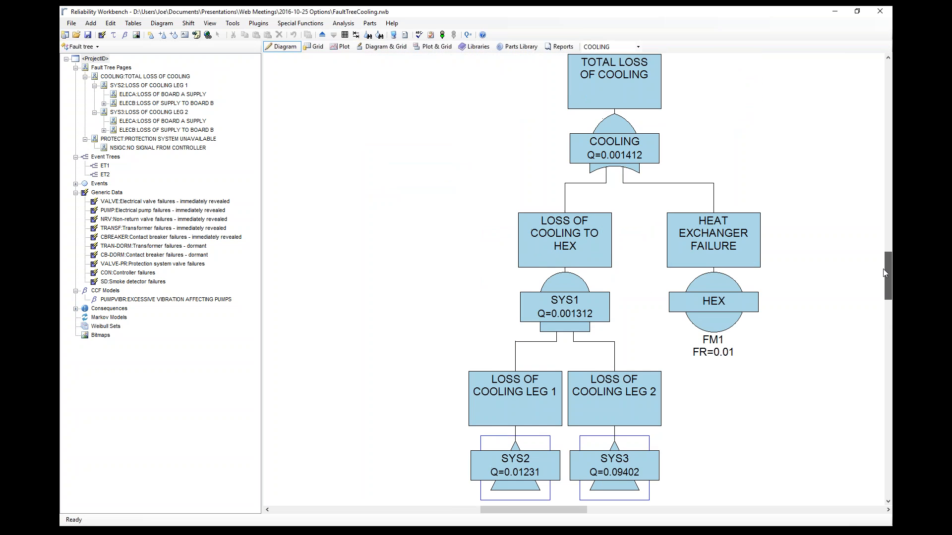
pyautogui.scroll(-1, 806, 232)
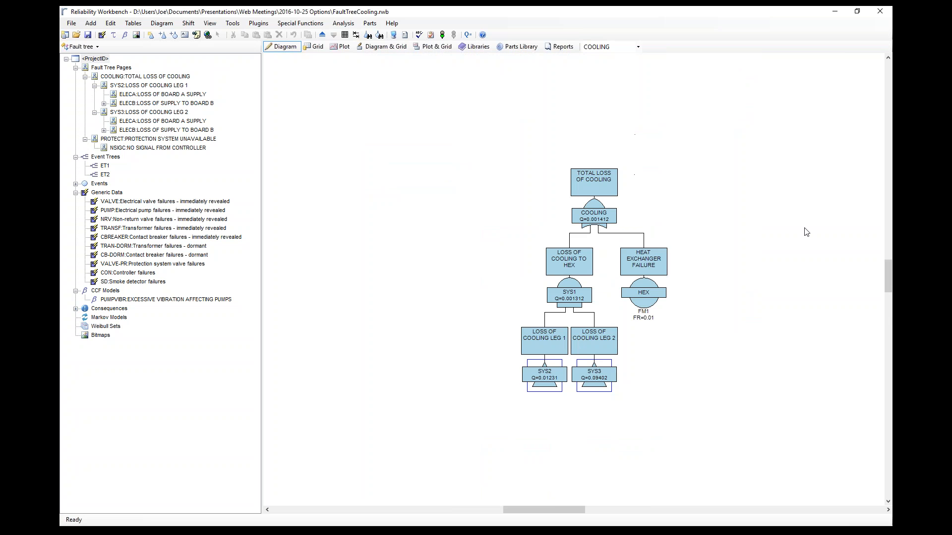
pyautogui.scroll(1, 807, 232)
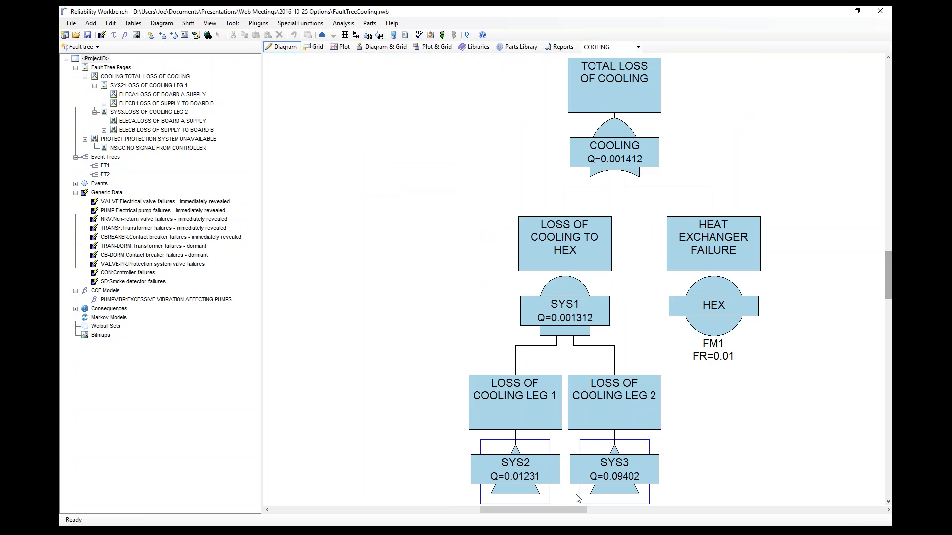
pyautogui.moveTo(525, 510); pyautogui.dragTo(558, 509)
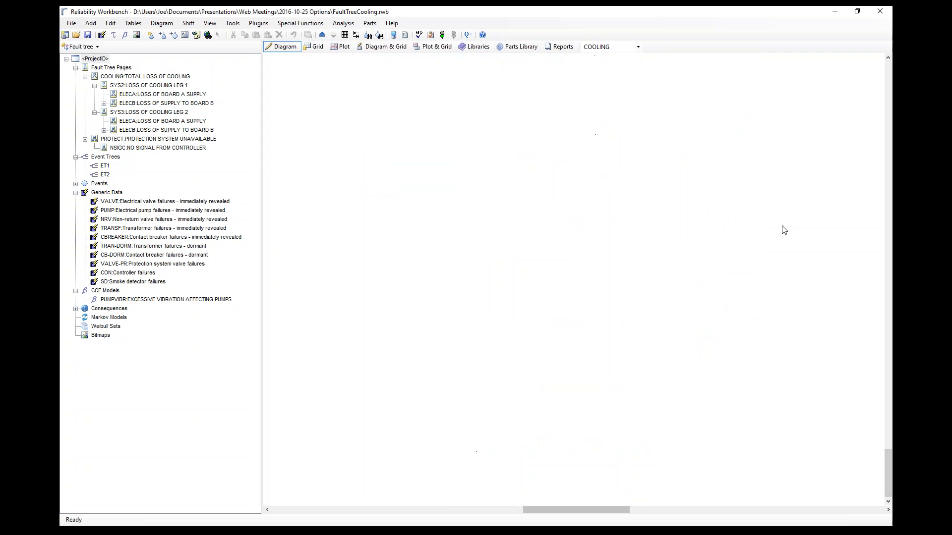
pyautogui.scroll(8, 785, 230)
pyautogui.scroll(-5, 785, 230)
pyautogui.scroll(1, 784, 230)
pyautogui.scroll(-2, 784, 230)
pyautogui.scroll(2, 785, 230)
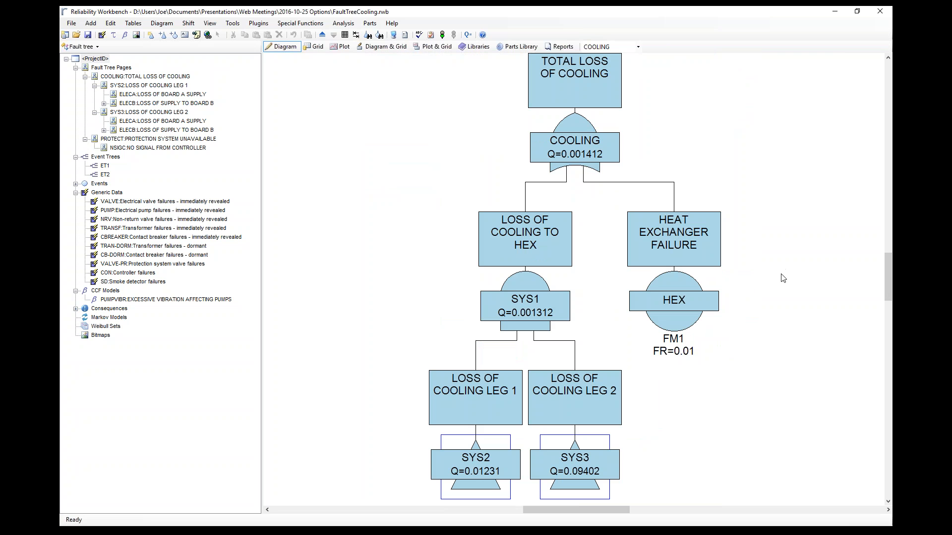
pyautogui.click(577, 161)
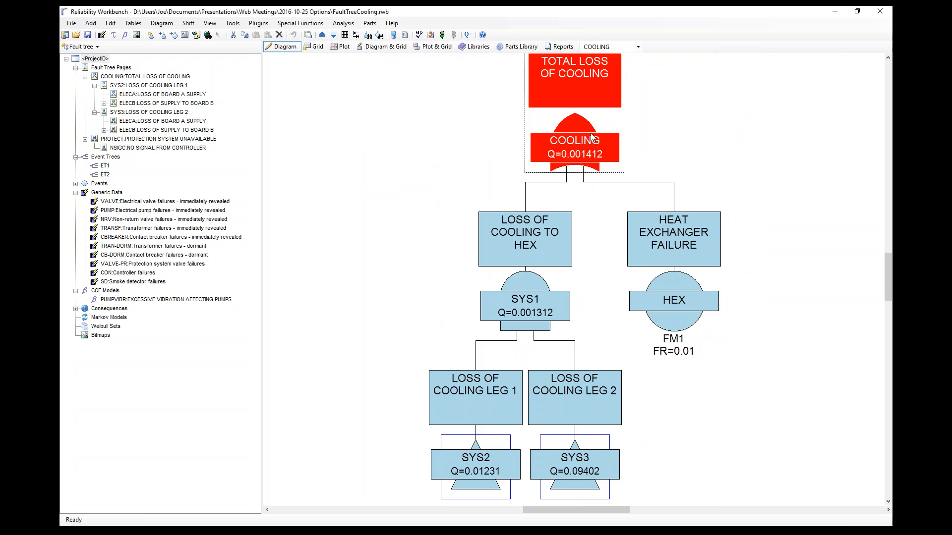
pyautogui.click(377, 134)
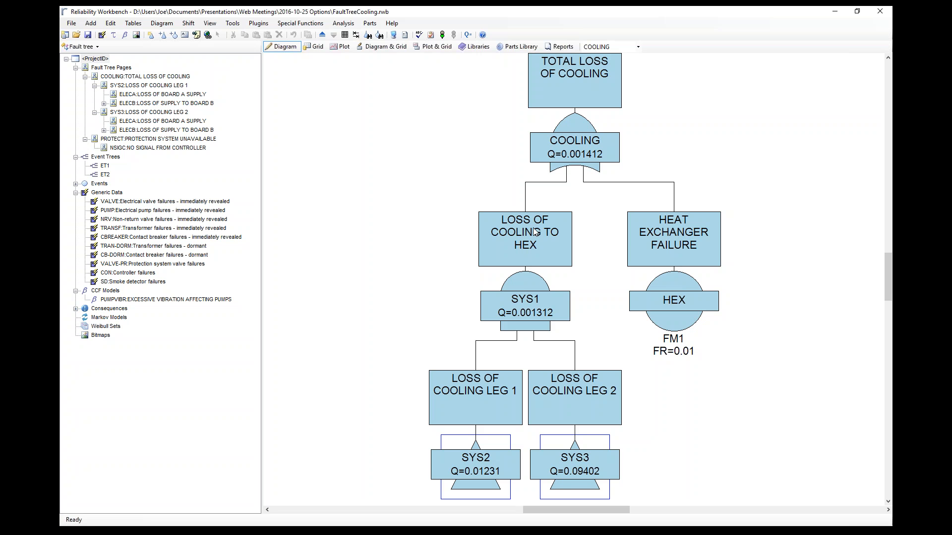
# Set the displayed gate results to MTTF in the project's view options.
pyautogui.click(208, 26)
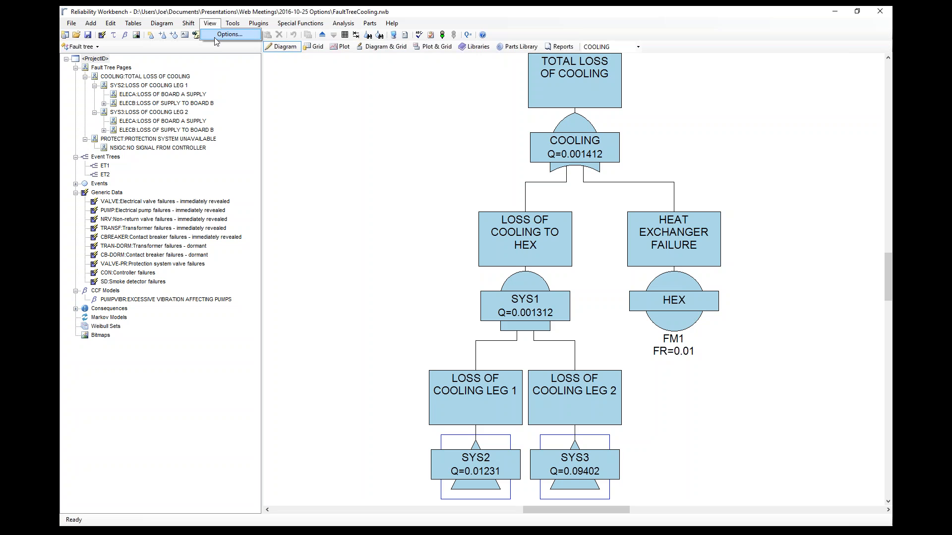
pyautogui.click(229, 35)
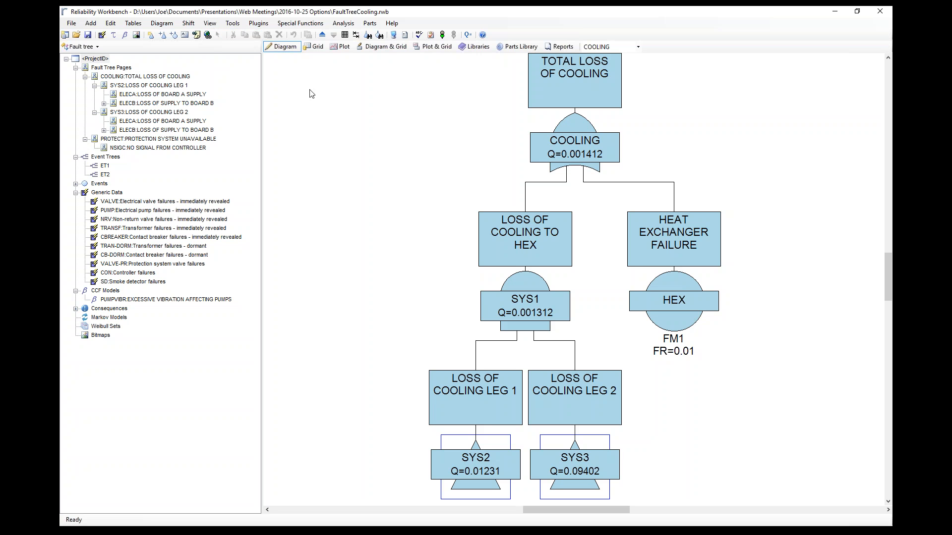
pyautogui.moveTo(532, 157); pyautogui.dragTo(337, 111)
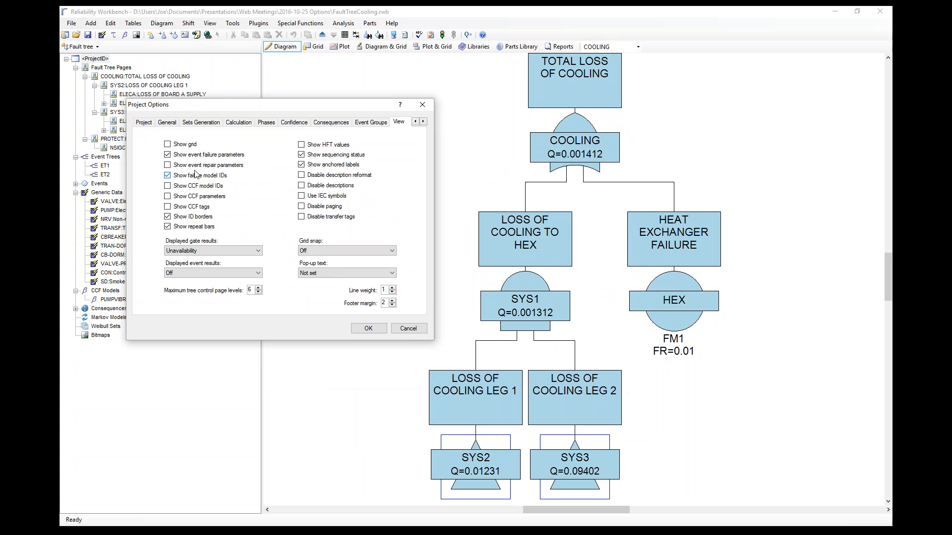
pyautogui.click(204, 250)
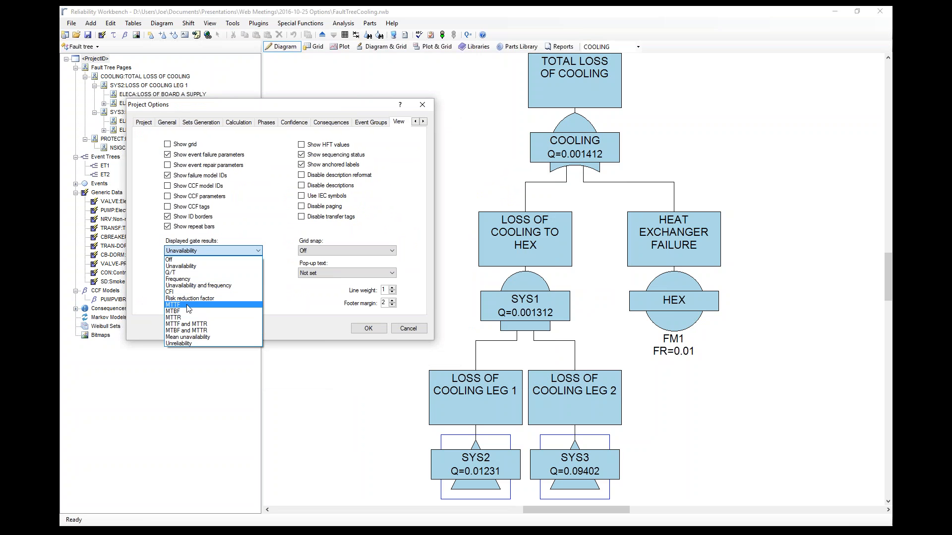
pyautogui.click(199, 279)
pyautogui.click(208, 251)
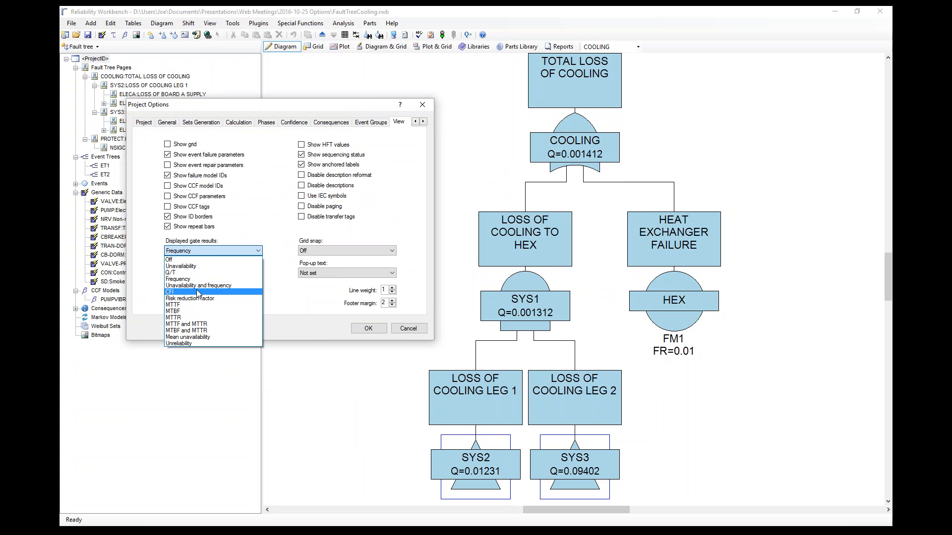
pyautogui.click(196, 305)
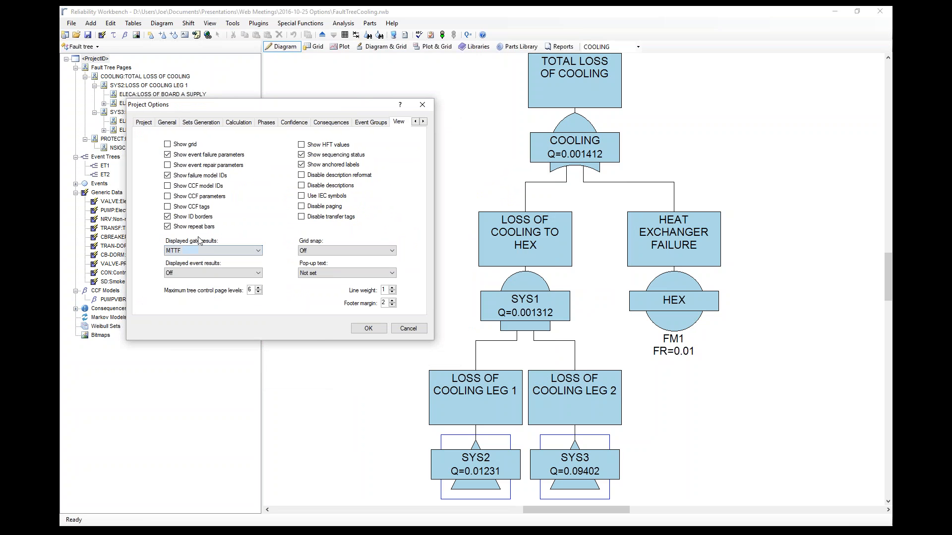
# Set the MTTF/MTBF/MTTR calculation method to Standard in the project's calculation options, and return to the view options.
pyautogui.click(239, 122)
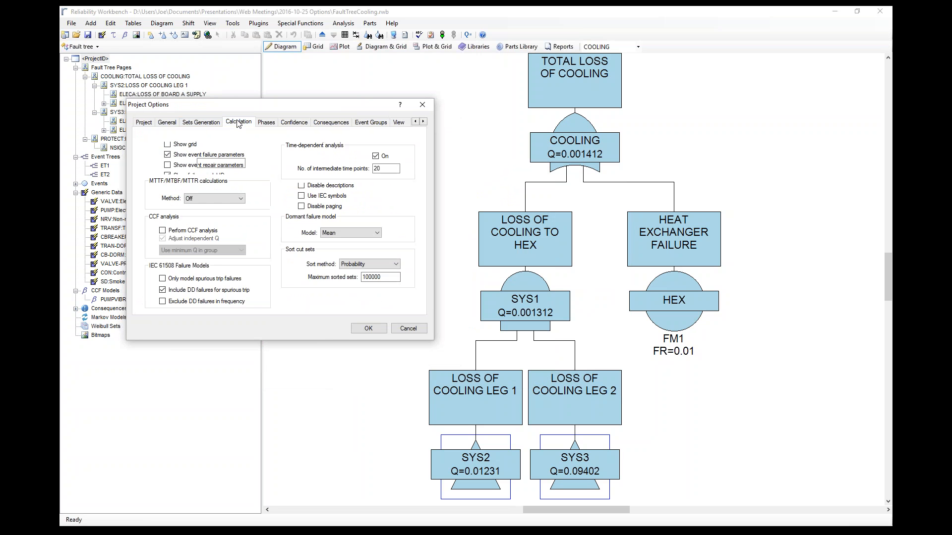
pyautogui.click(214, 198)
pyautogui.click(204, 212)
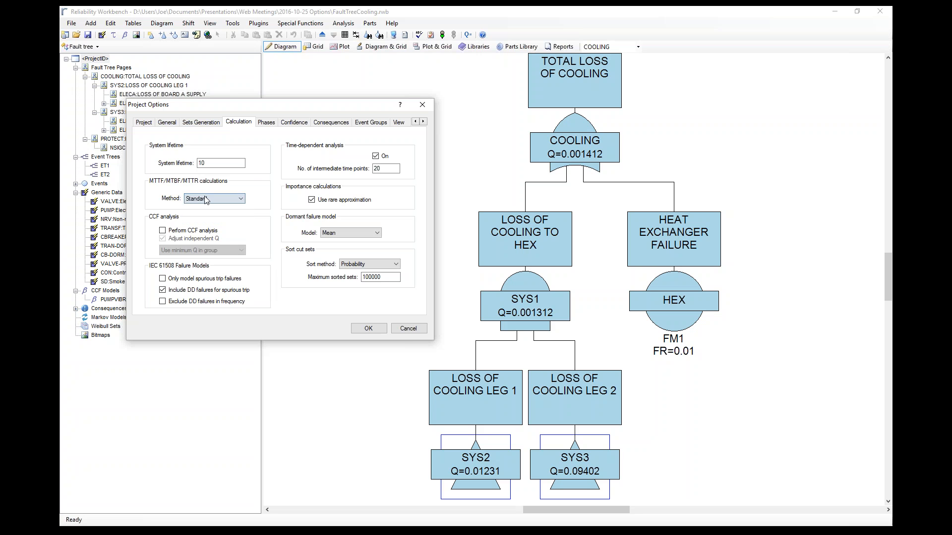
pyautogui.click(171, 123)
pyautogui.click(249, 125)
pyautogui.click(396, 123)
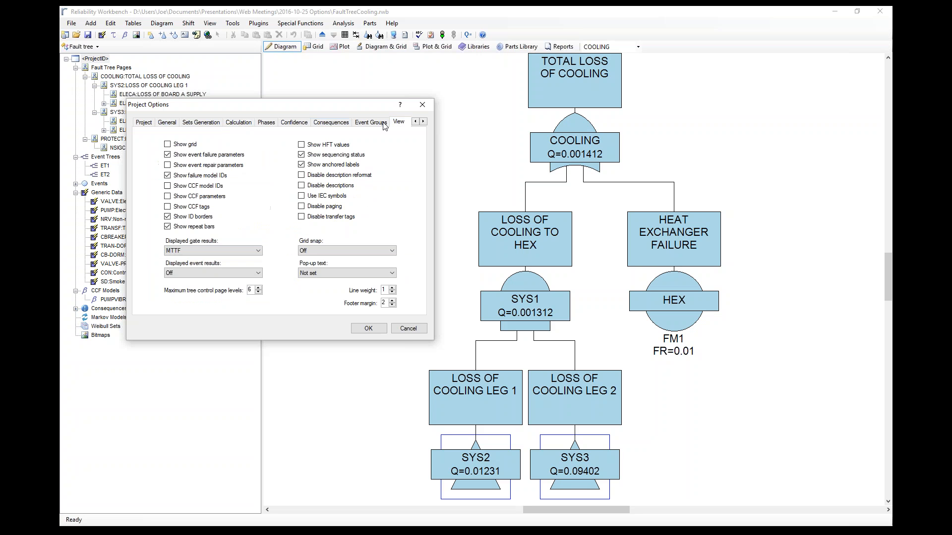
# Set the displayed event results to Unavailability in the project's view options and rerun the fault tree analysis.
pyautogui.click(187, 274)
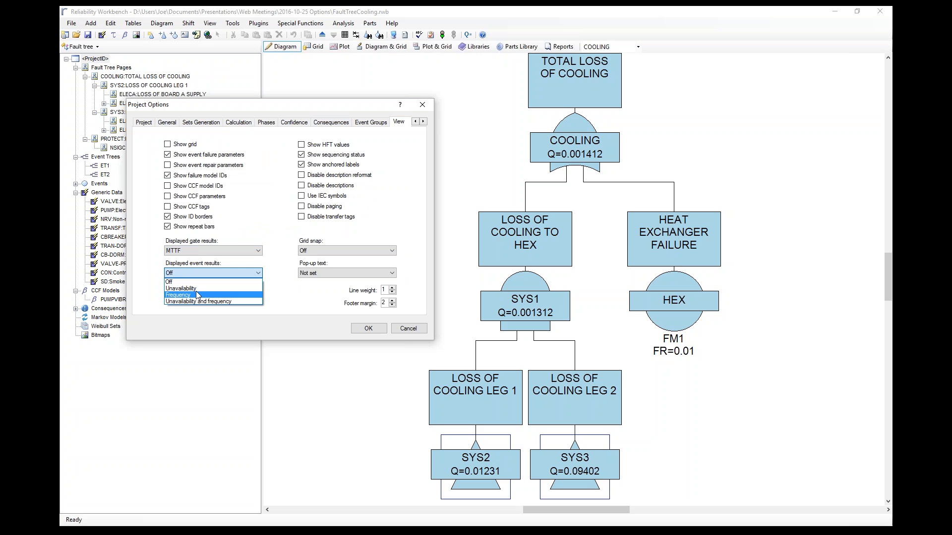
pyautogui.click(196, 289)
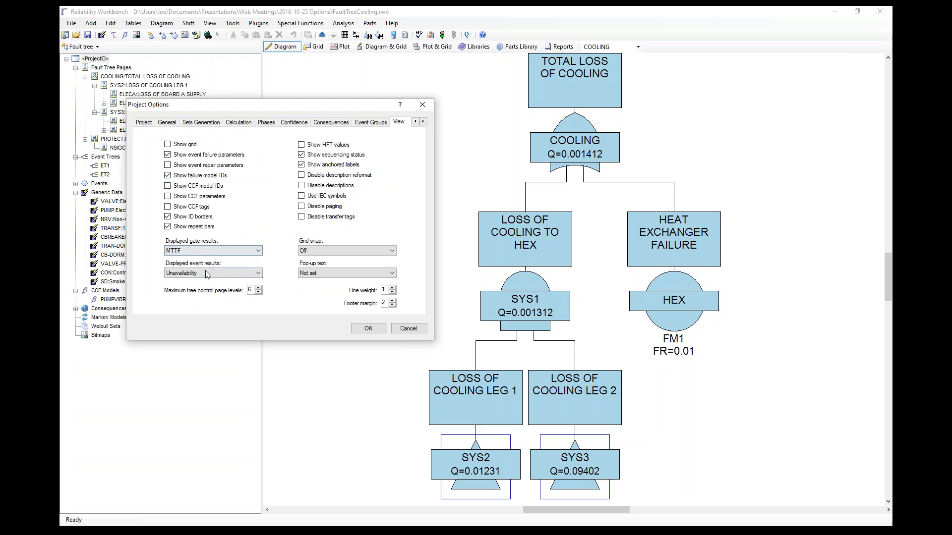
pyautogui.click(368, 329)
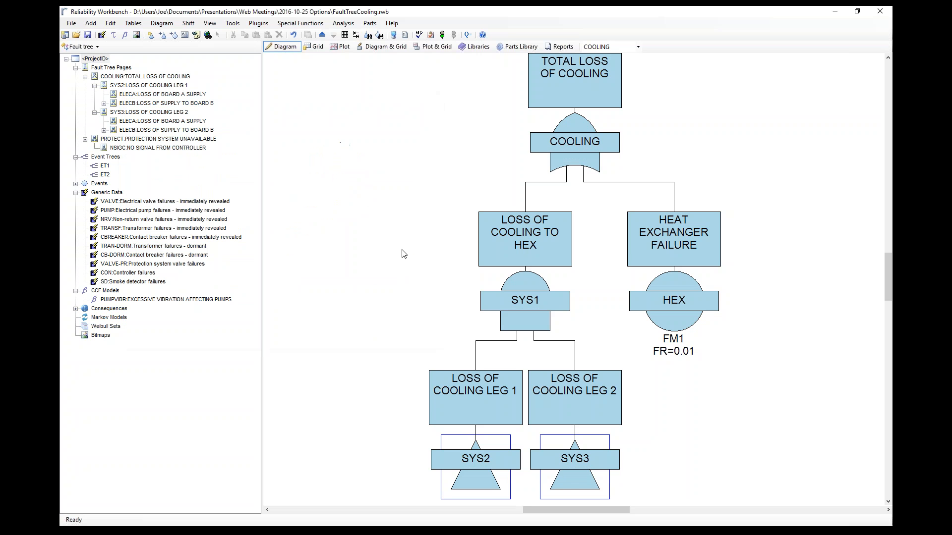
pyautogui.click(441, 35)
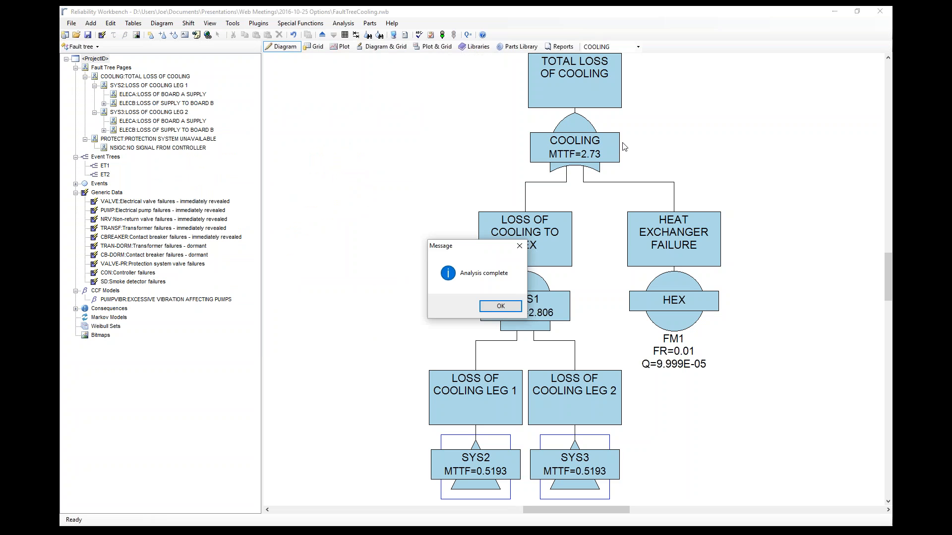
pyautogui.click(502, 311)
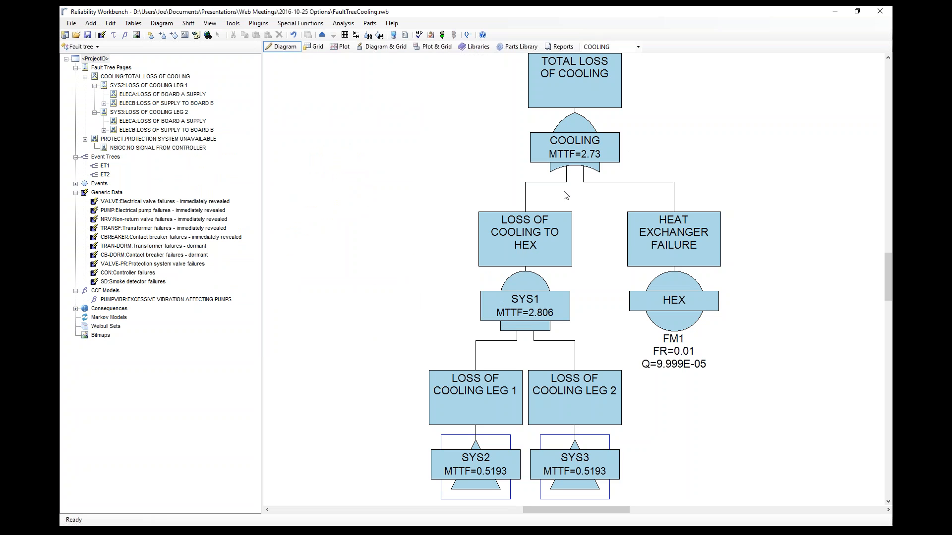
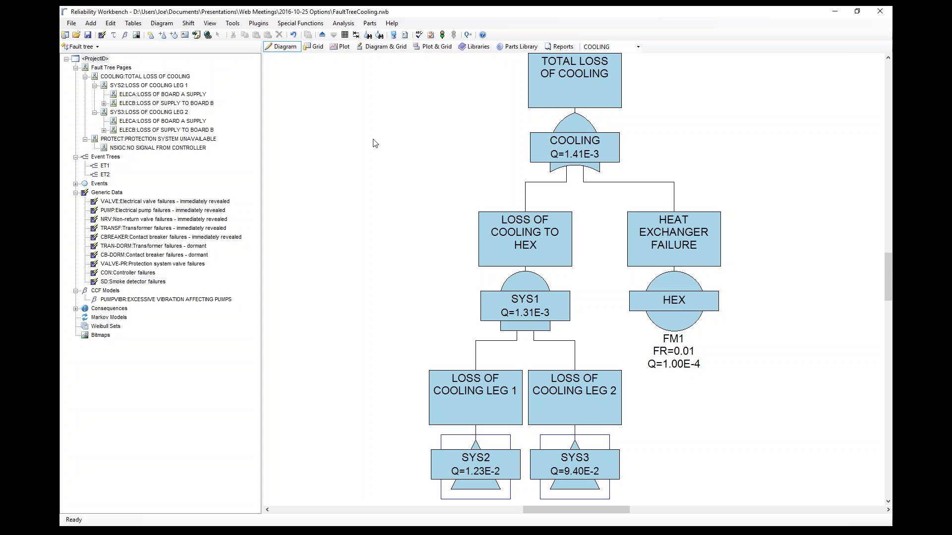
# Start deleting gate SYS3 with its structure, review the gates and primary events listed for deletion, and cancel the deletion.
pyautogui.scroll(-2, 395, 149)
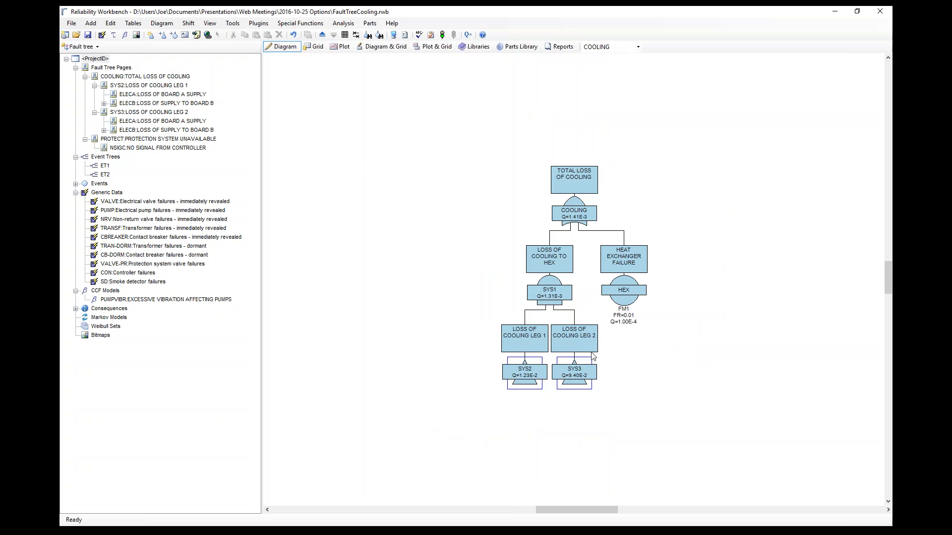
pyautogui.click(559, 371)
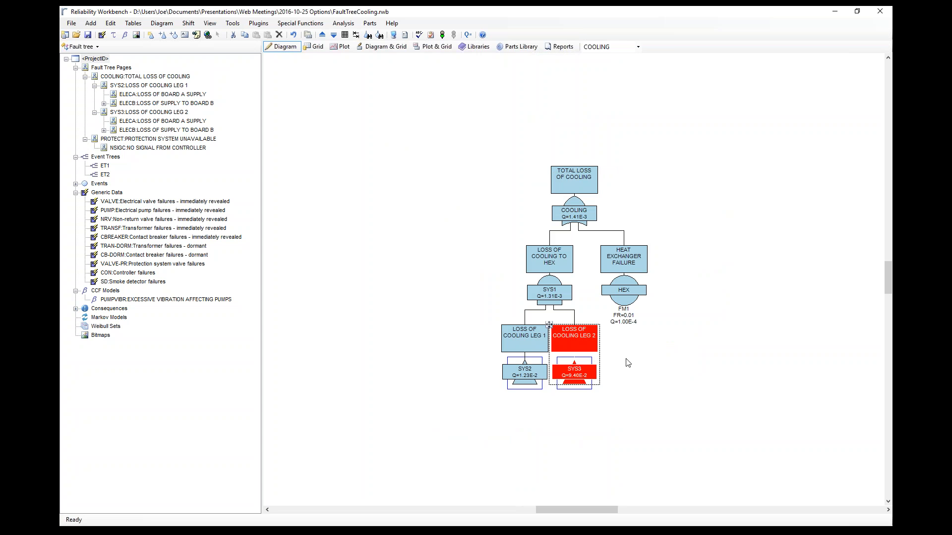
pyautogui.press('Delete')
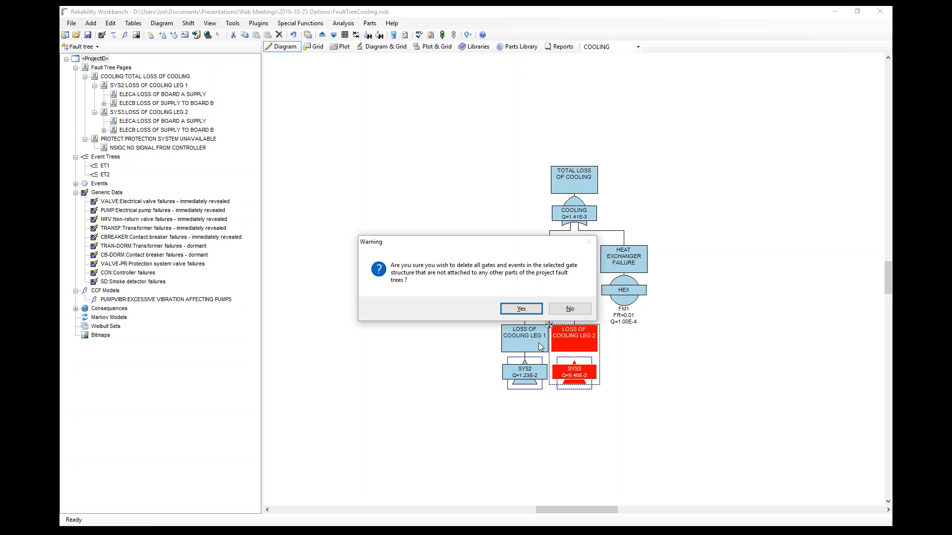
pyautogui.click(511, 309)
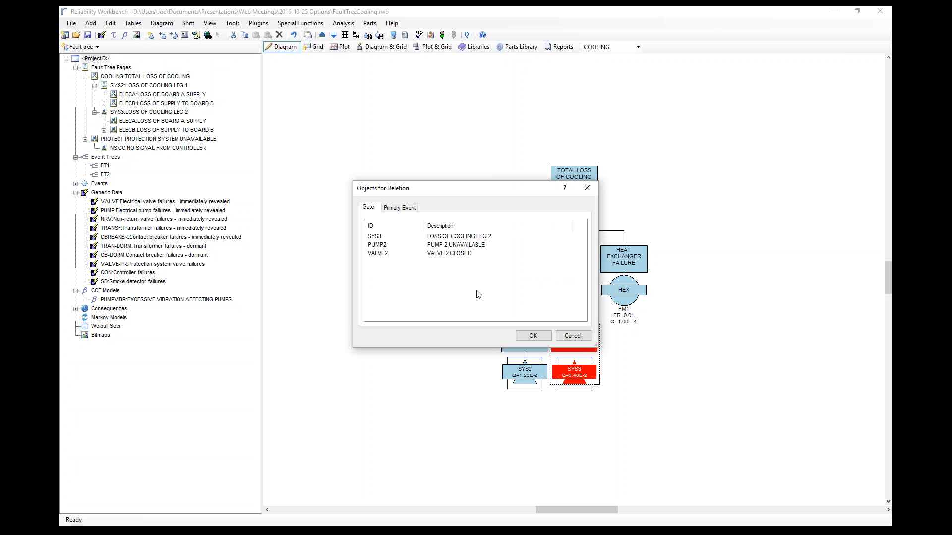
pyautogui.click(413, 208)
pyautogui.click(369, 208)
pyautogui.click(397, 210)
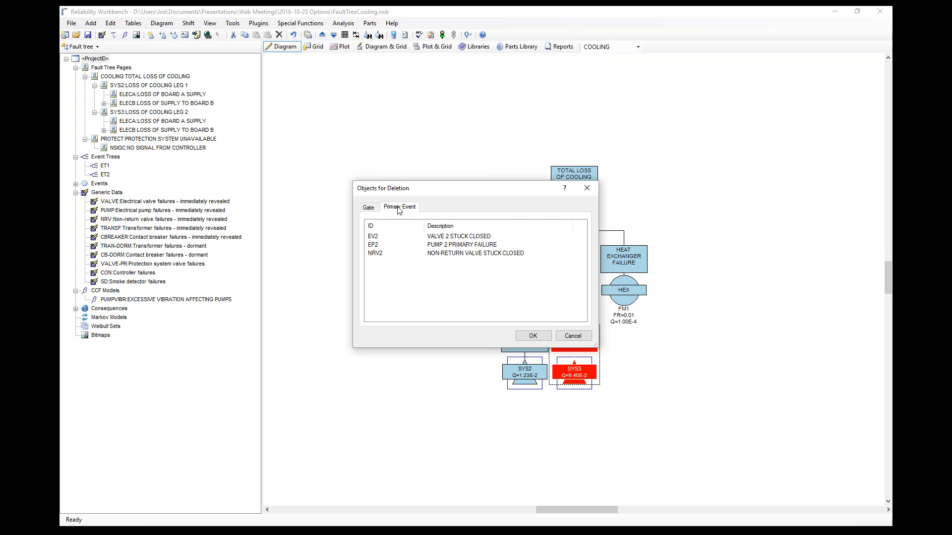
pyautogui.click(385, 239)
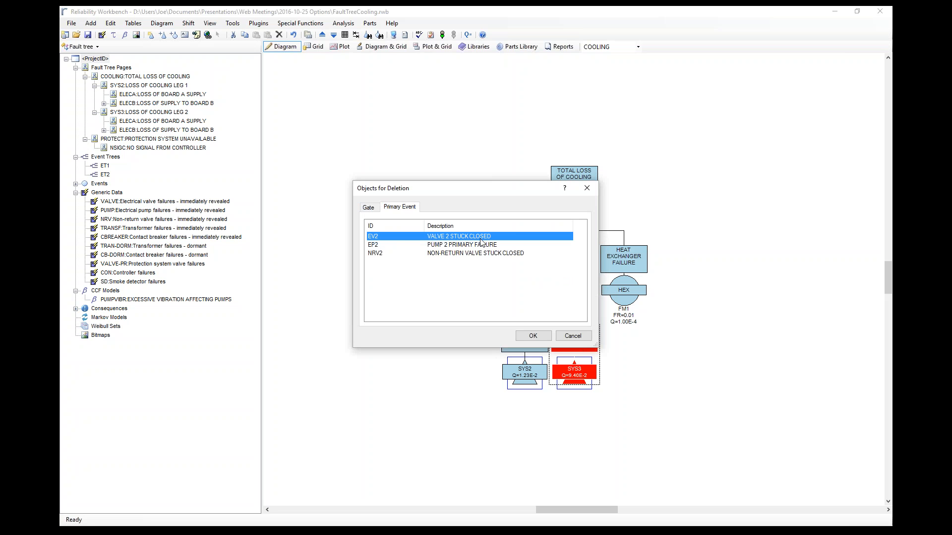
pyautogui.click(577, 337)
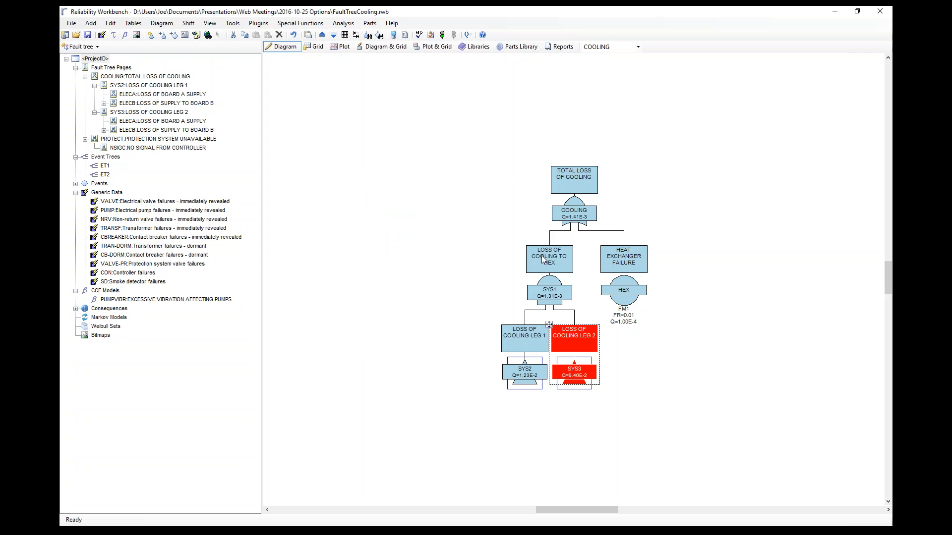
pyautogui.click(472, 267)
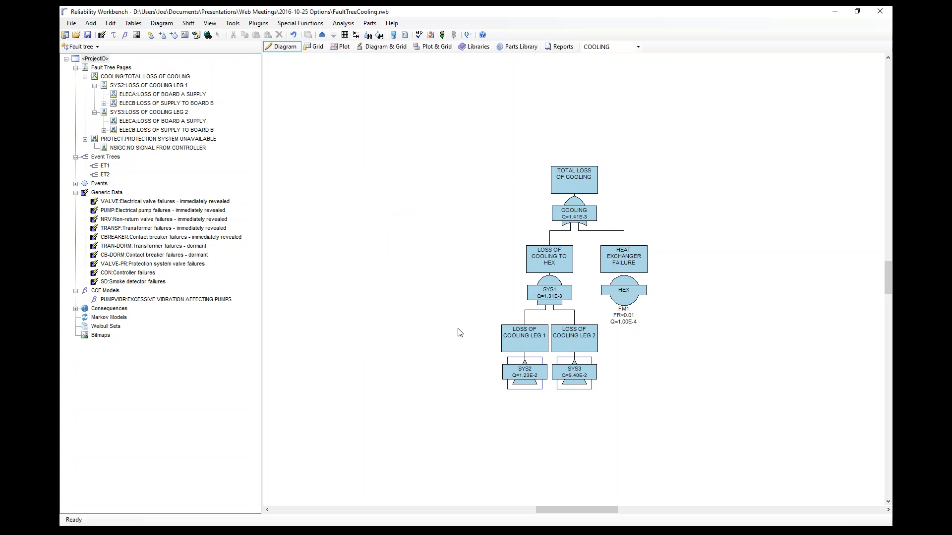
# Remove gate SYS3 as an input of gate SYS1 without deleting its structure.
pyautogui.click(577, 345)
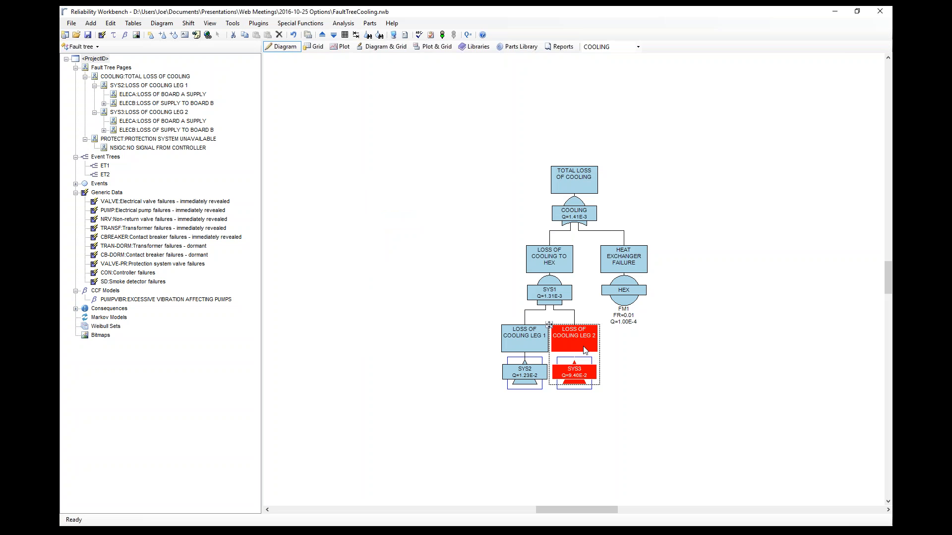
pyautogui.rightClick(578, 339)
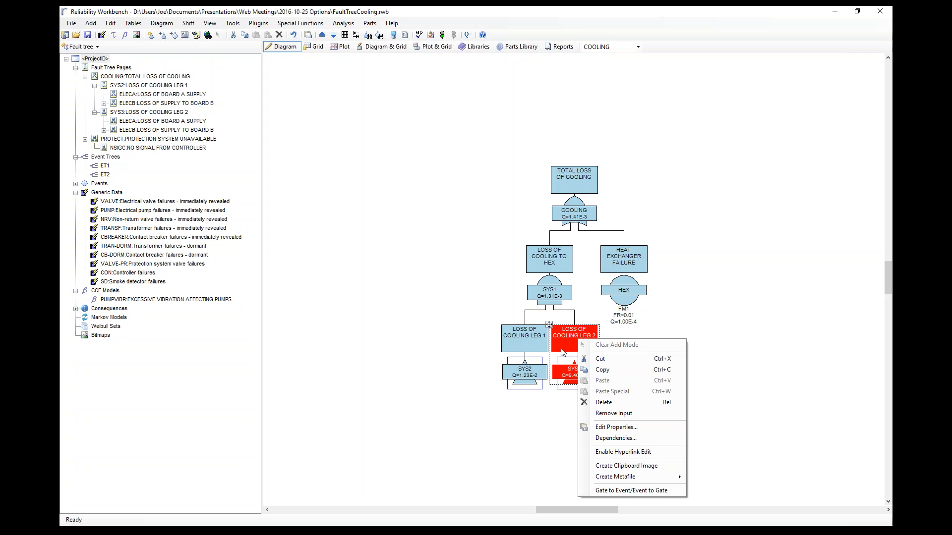
pyautogui.click(633, 416)
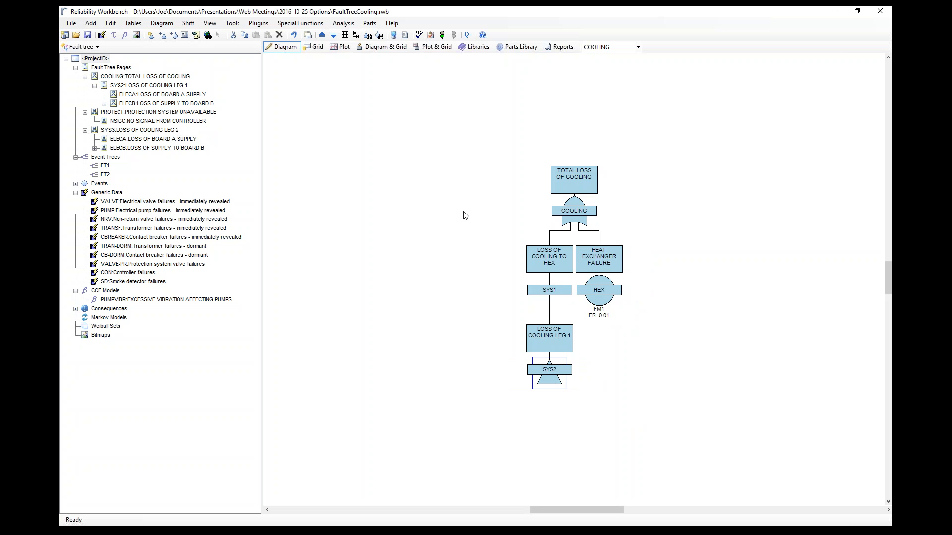
pyautogui.click(405, 34)
pyautogui.click(608, 379)
# Turn off deletion of the selection and below in fault trees in the project's general options.
pyautogui.click(405, 35)
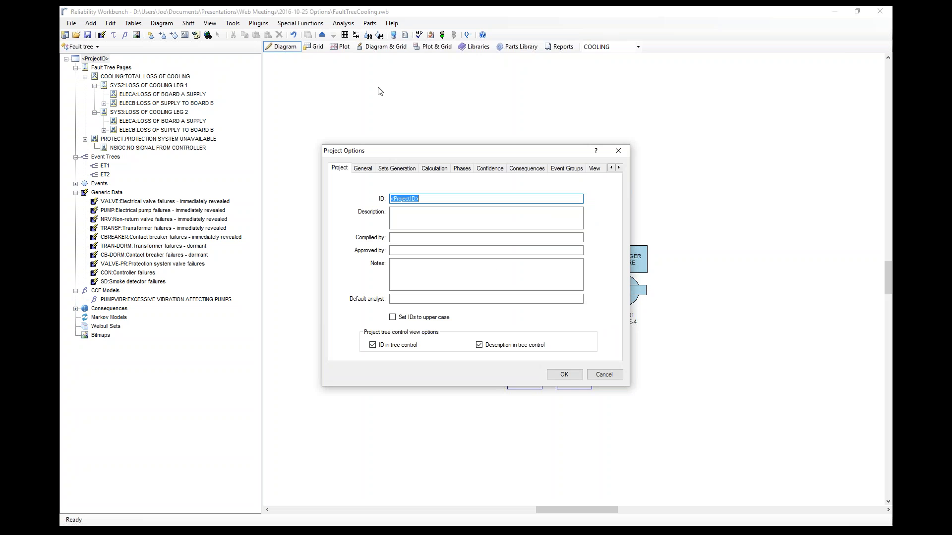
pyautogui.click(362, 170)
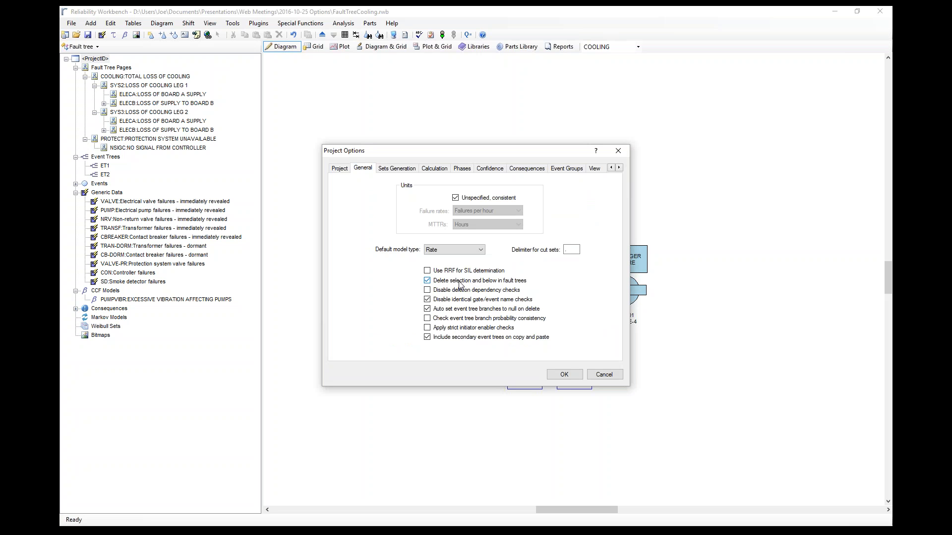
pyautogui.click(560, 377)
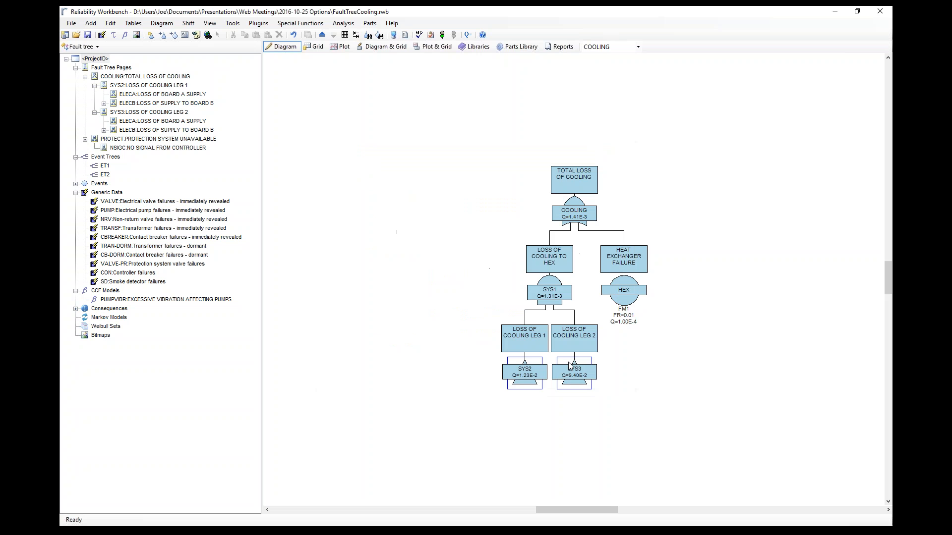
# Delete gate SYS3 alone and examine the detached gates and the events left in the project tree.
pyautogui.press('Delete')
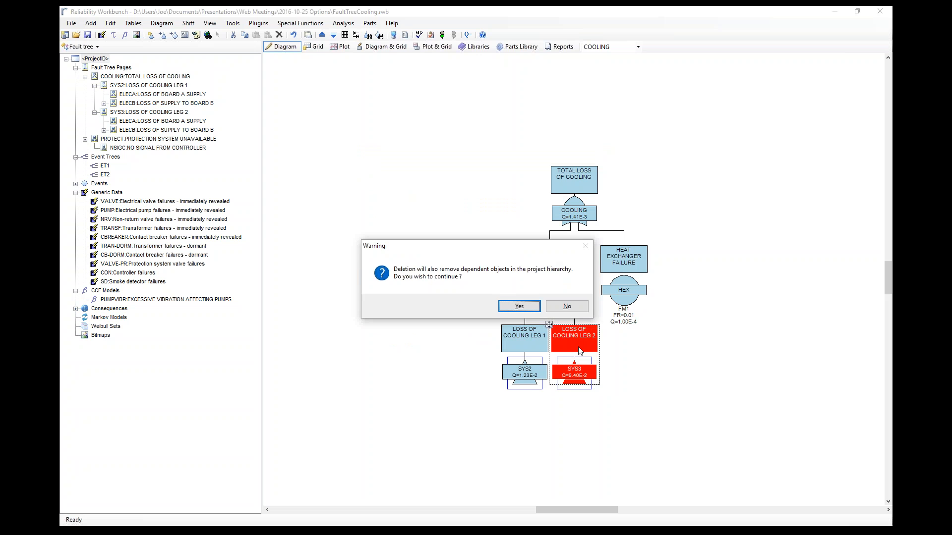
pyautogui.click(519, 306)
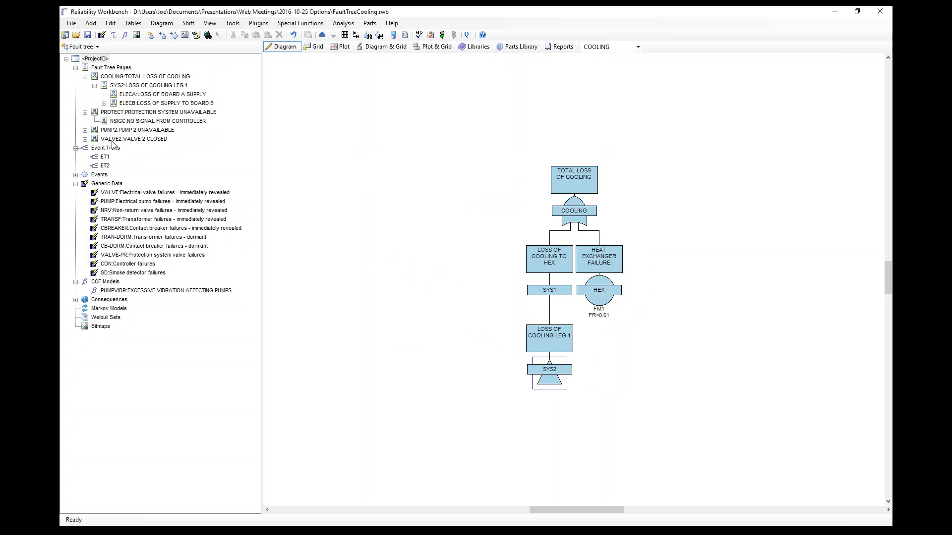
pyautogui.click(76, 175)
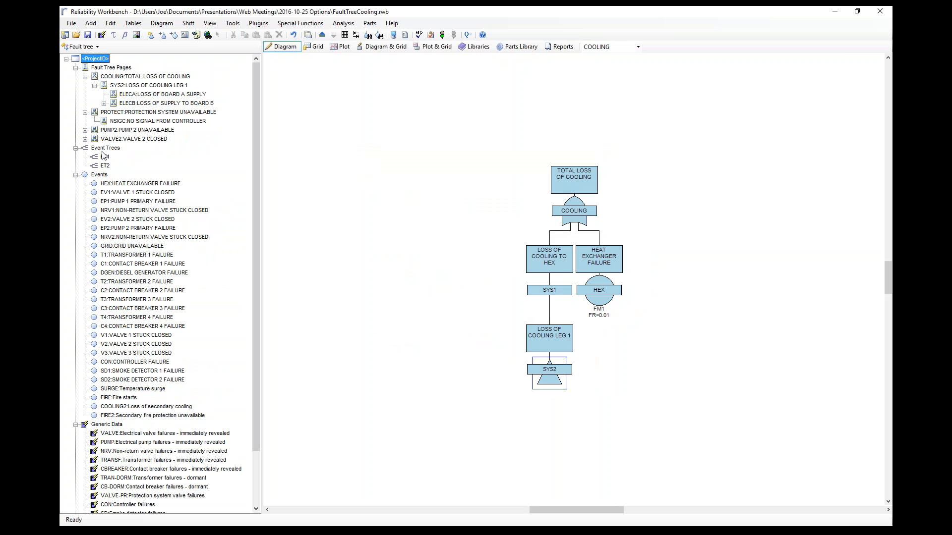
pyautogui.click(75, 175)
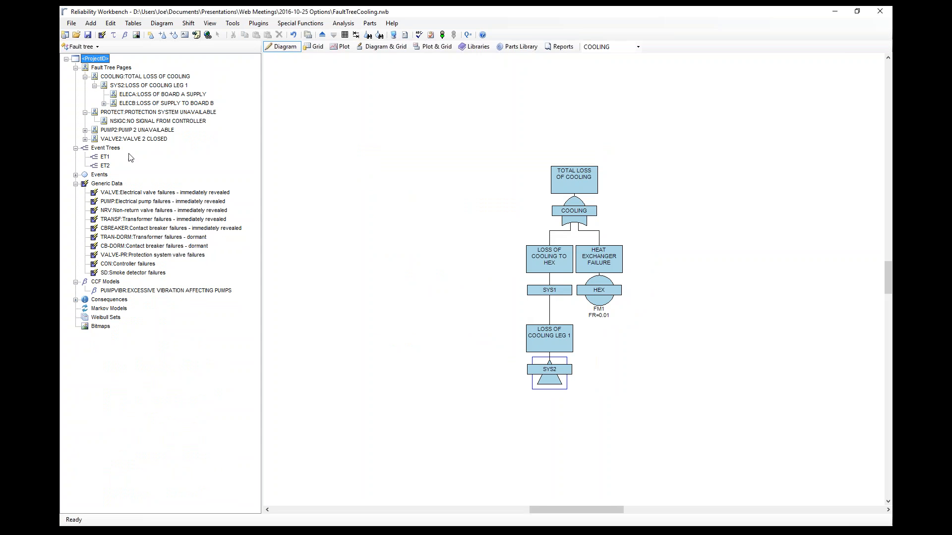
# Look over the available commands for deleting hidden fault tree structure without running one.
pyautogui.click(389, 134)
pyautogui.click(309, 25)
pyautogui.moveTo(311, 56)
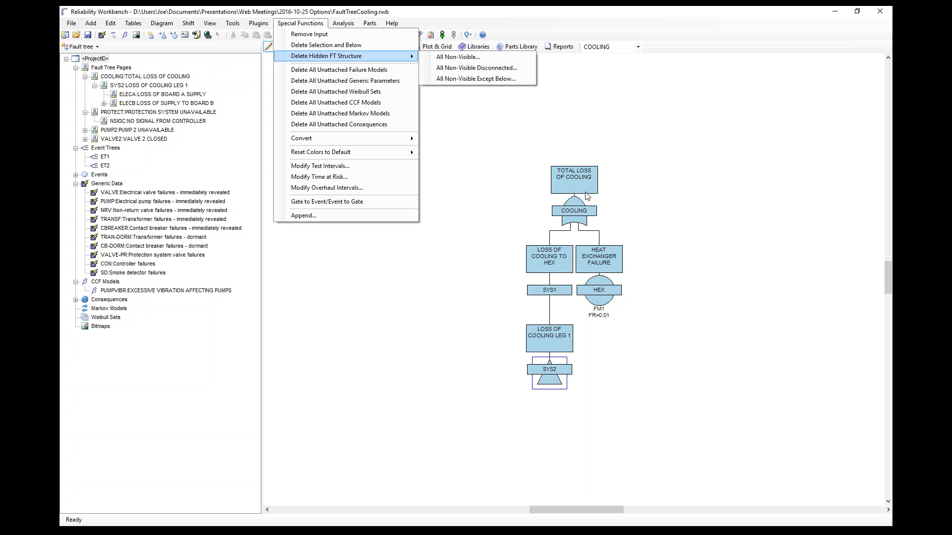
pyautogui.click(472, 125)
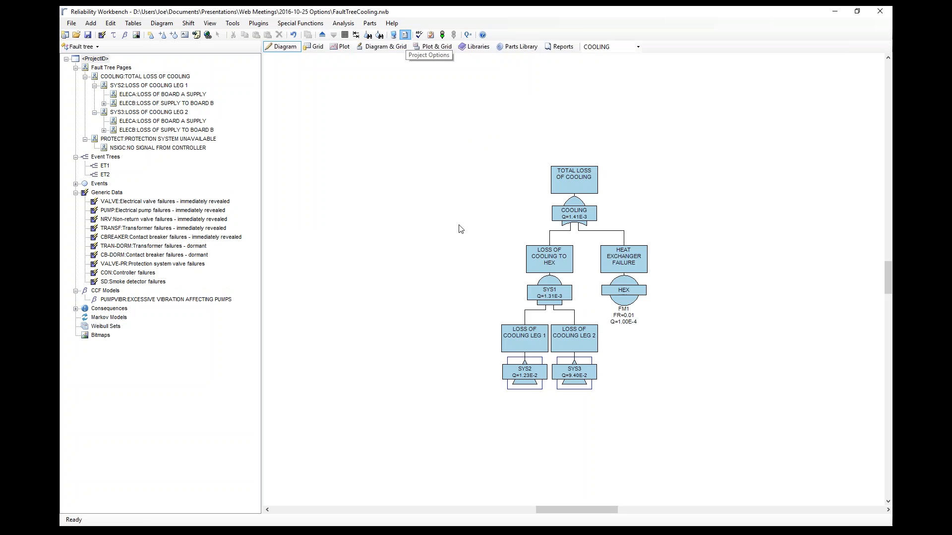
# Turn the option to delete the selection and below in fault trees back on in the project's general options.
pyautogui.click(405, 35)
pyautogui.click(363, 169)
pyautogui.click(452, 280)
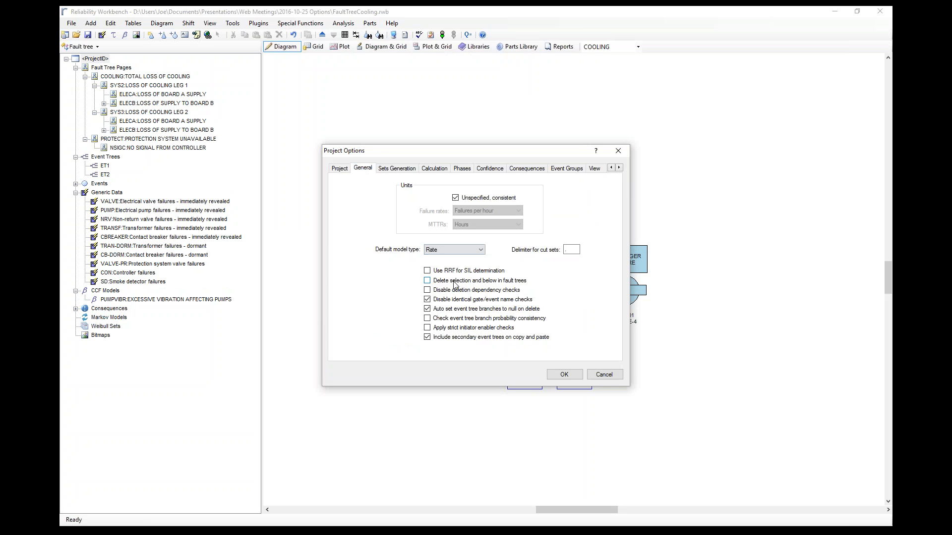
pyautogui.click(565, 375)
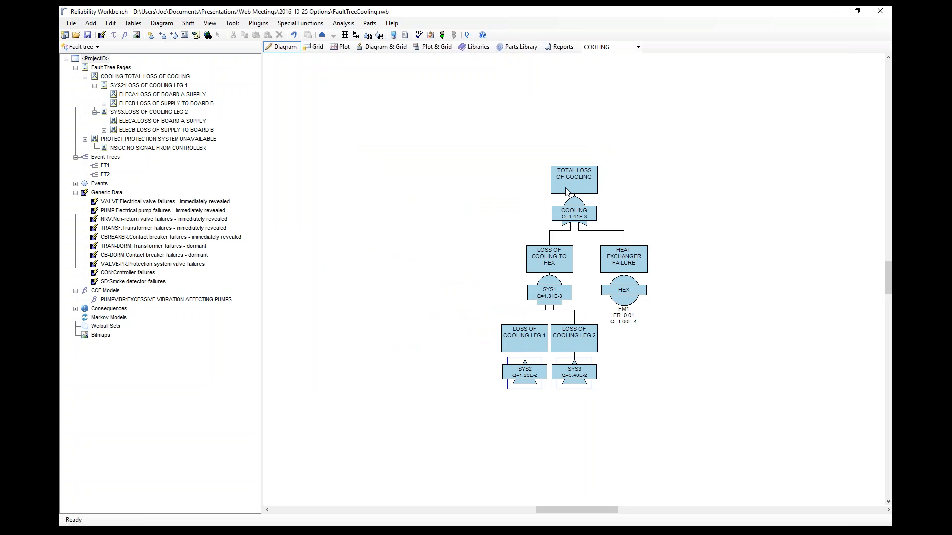
# Set the background color of the primary event HEX (HEAT EXCHANGER FAILURE) to light yellow.
pyautogui.moveTo(891, 279); pyautogui.dragTo(889, 268)
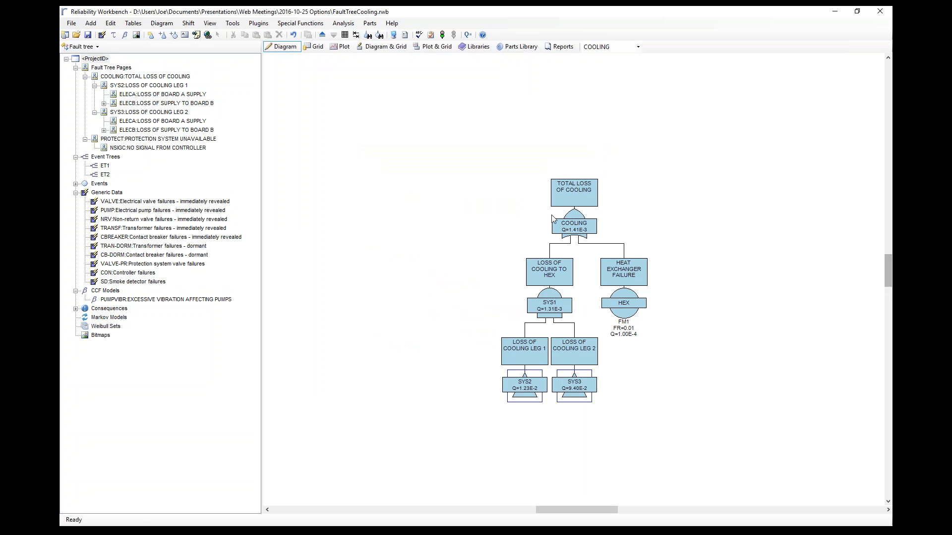
pyautogui.doubleClick(640, 283)
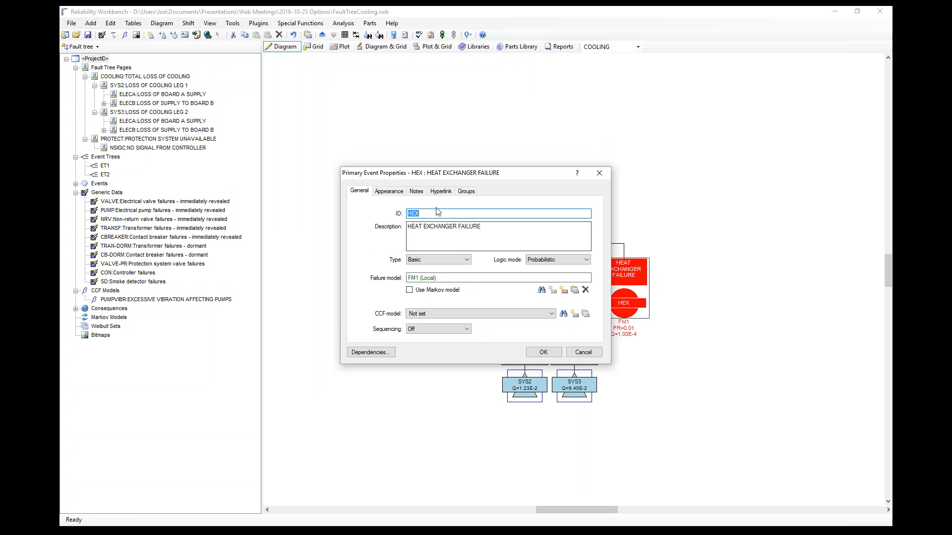
pyautogui.click(391, 192)
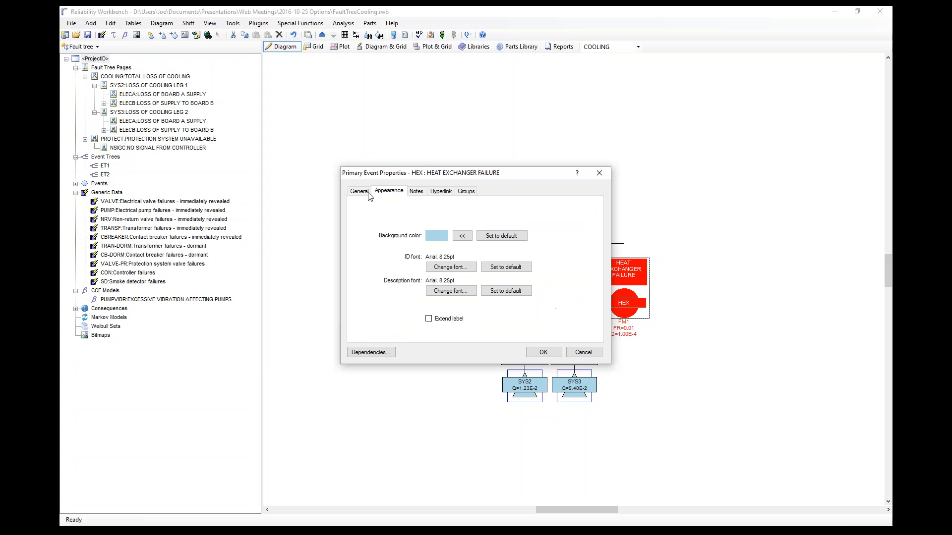
pyautogui.click(463, 236)
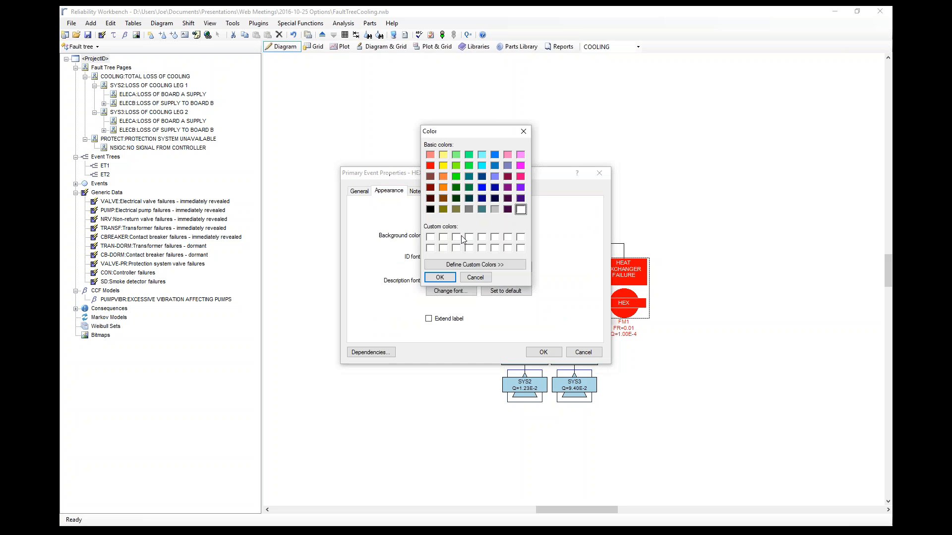
pyautogui.click(443, 155)
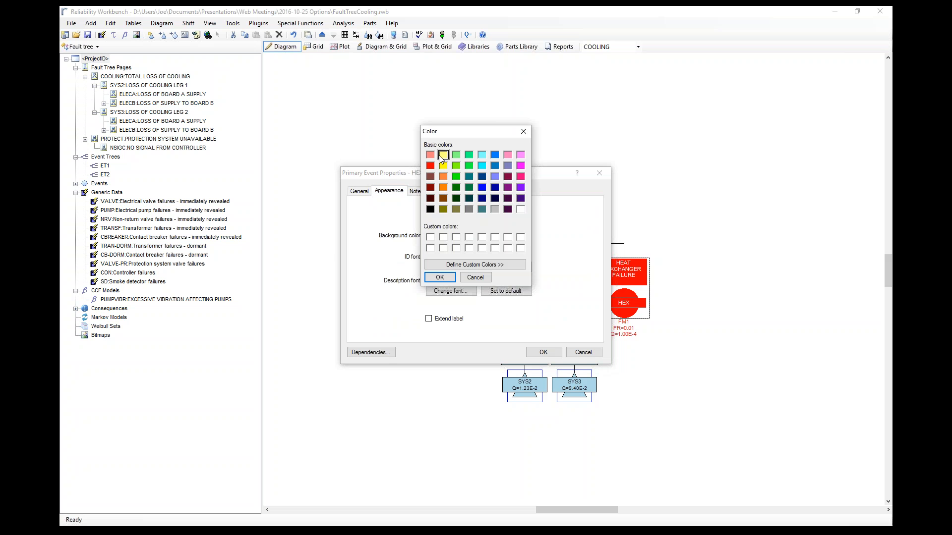
pyautogui.click(440, 277)
pyautogui.click(543, 352)
pyautogui.click(681, 297)
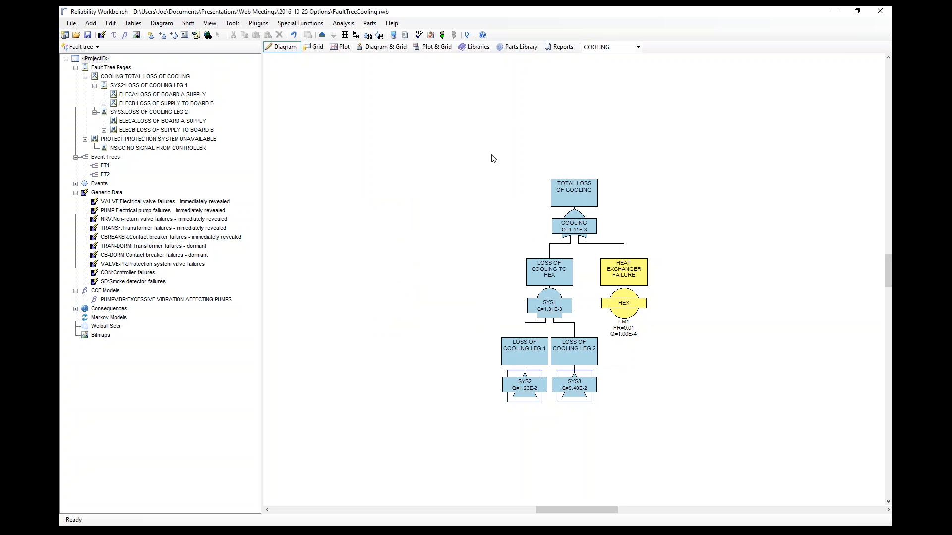
# Examine the fault tree color settings in the project options and the color choices offered for OR gates.
pyautogui.click(405, 35)
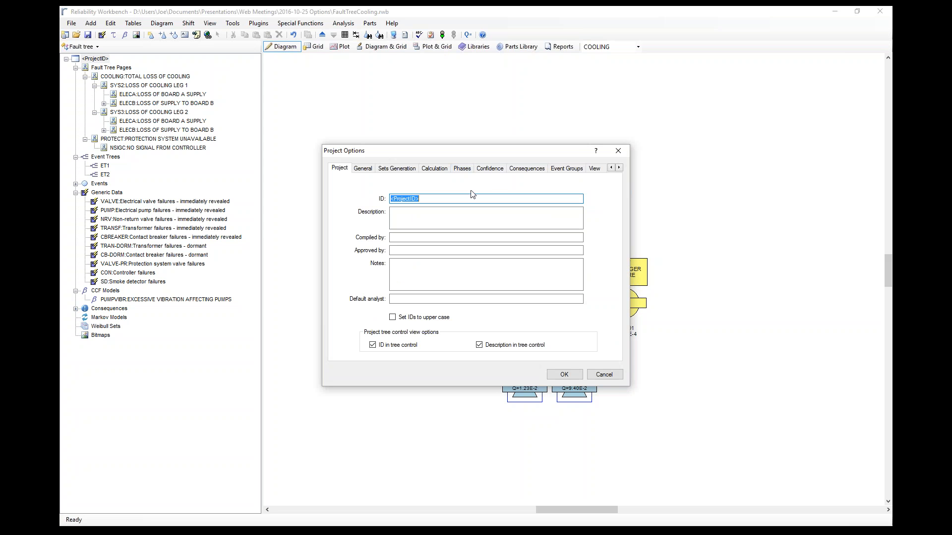
pyautogui.click(619, 168)
pyautogui.click(620, 168)
pyautogui.click(620, 167)
pyautogui.click(548, 170)
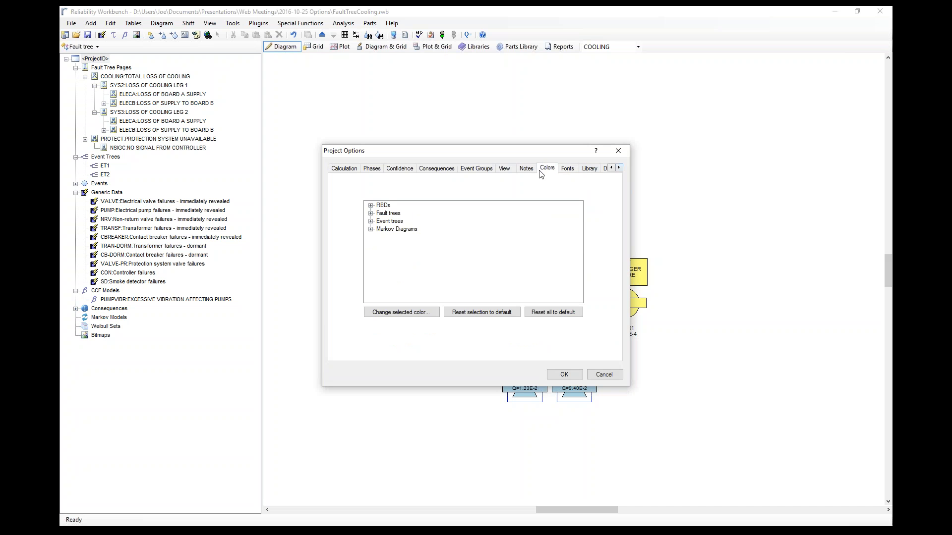
pyautogui.click(370, 213)
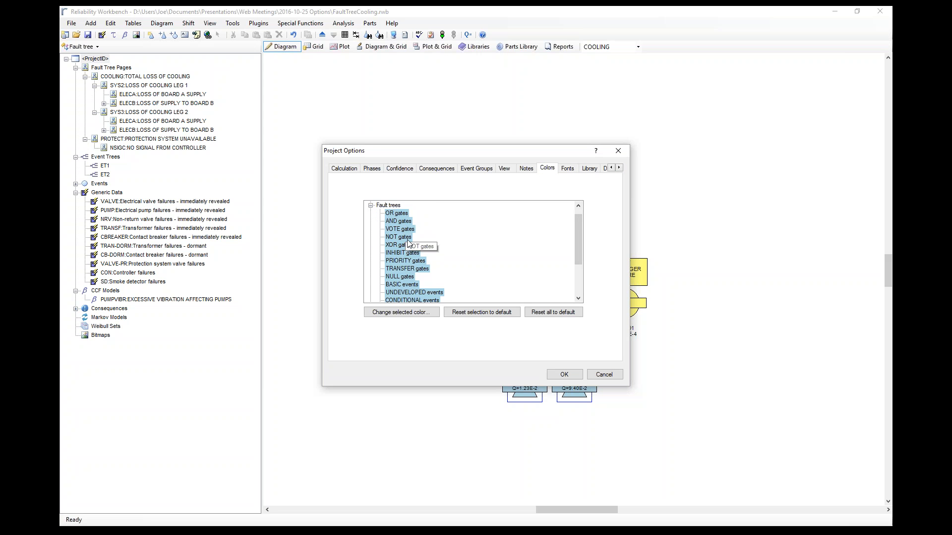
pyautogui.scroll(-3, 407, 225)
pyautogui.scroll(3, 408, 227)
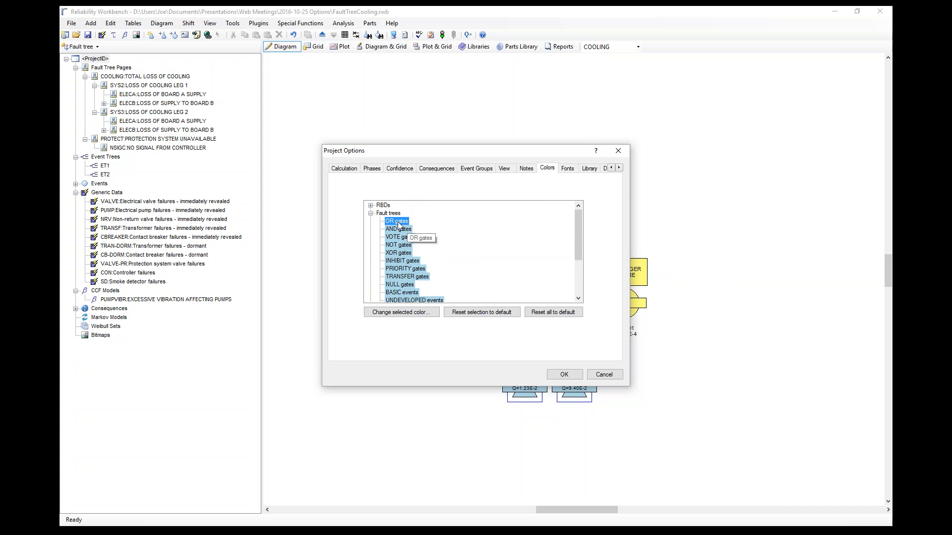
pyautogui.click(406, 312)
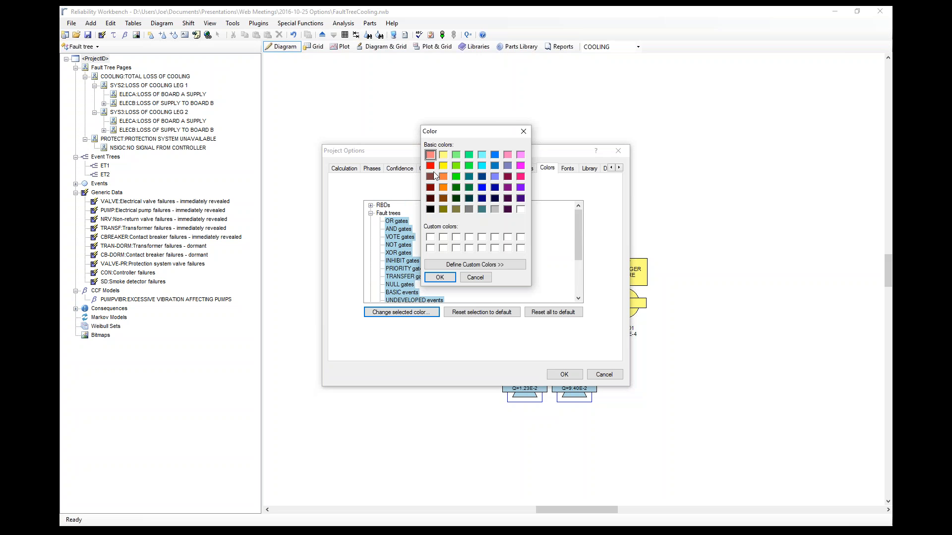
pyautogui.click(479, 279)
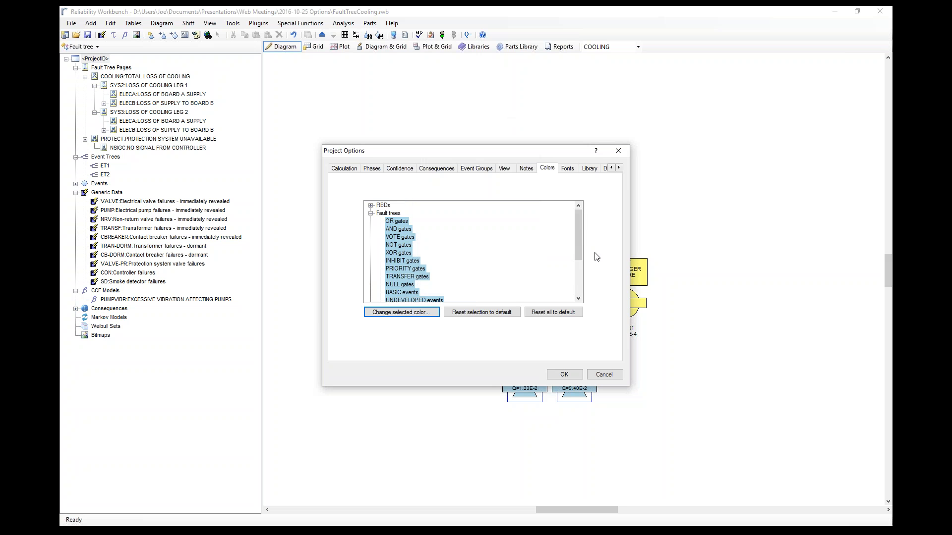
# Try light green for BASIC events and green for True HOUSE events in the project's fault tree colors.
pyautogui.moveTo(578, 248); pyautogui.dragTo(576, 260)
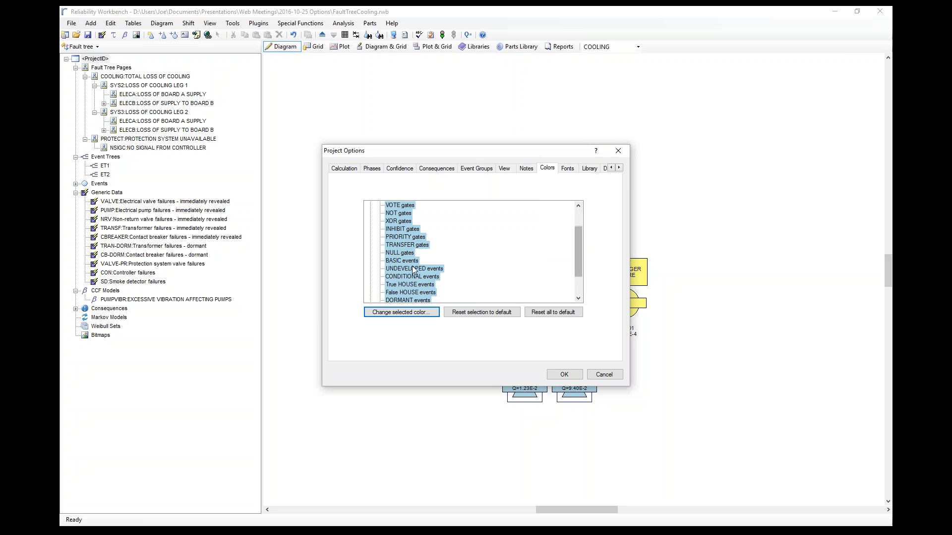
pyautogui.click(402, 261)
pyautogui.click(399, 312)
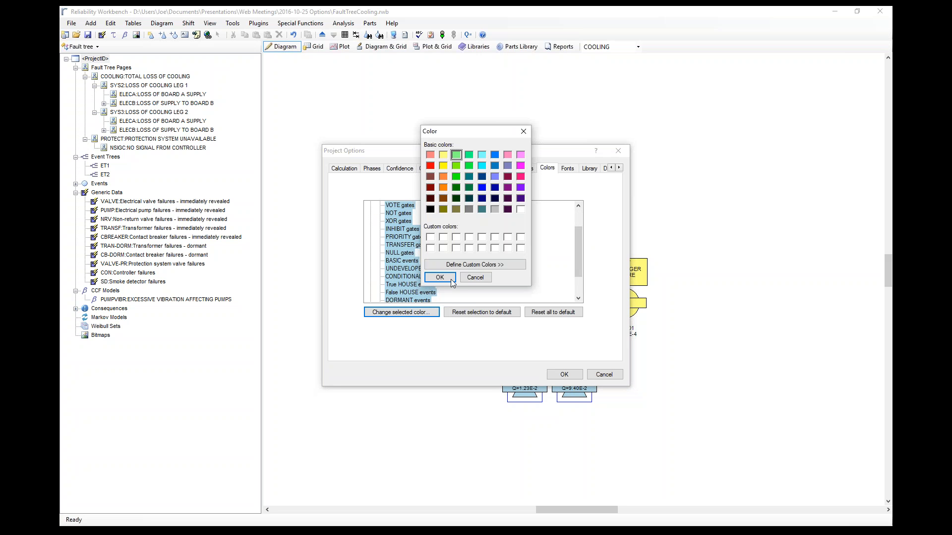
pyautogui.click(445, 279)
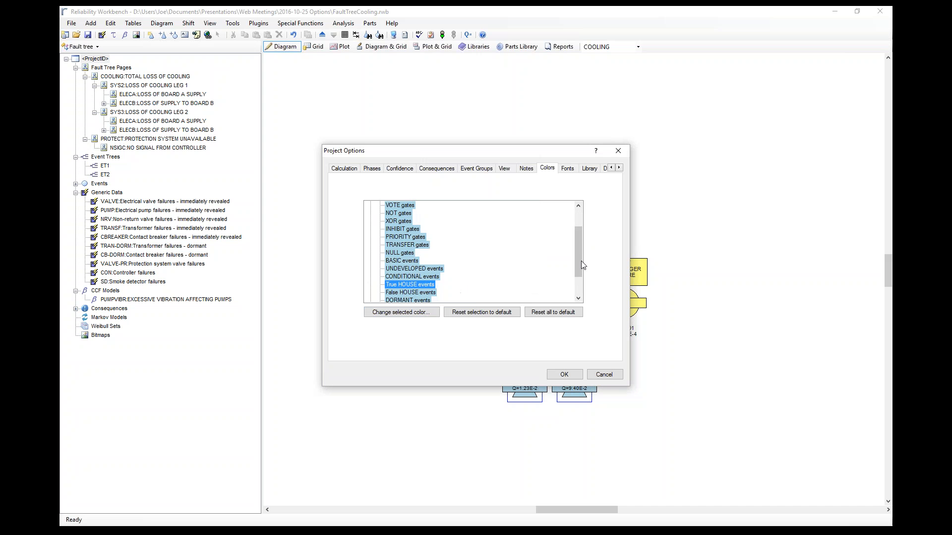
pyautogui.moveTo(580, 263); pyautogui.dragTo(580, 265)
pyautogui.click(402, 313)
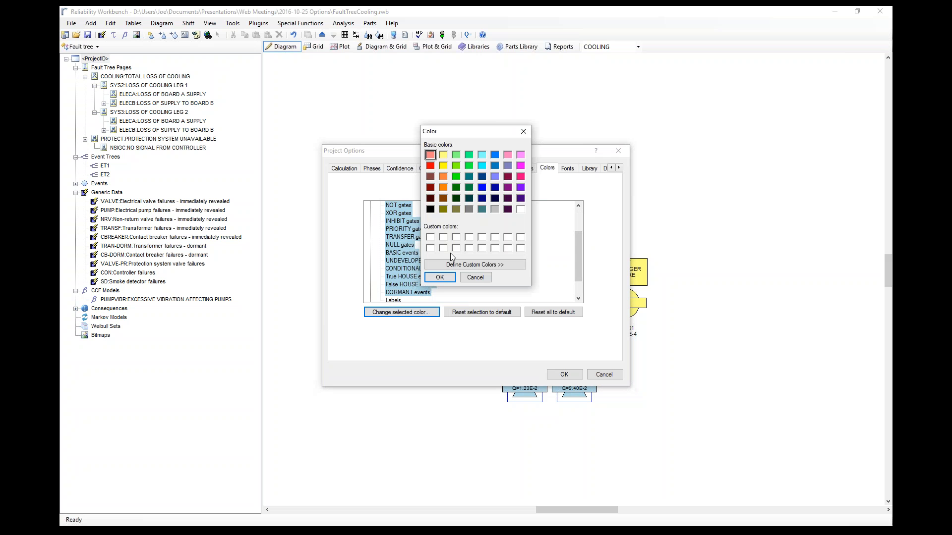
pyautogui.click(469, 155)
pyautogui.click(439, 278)
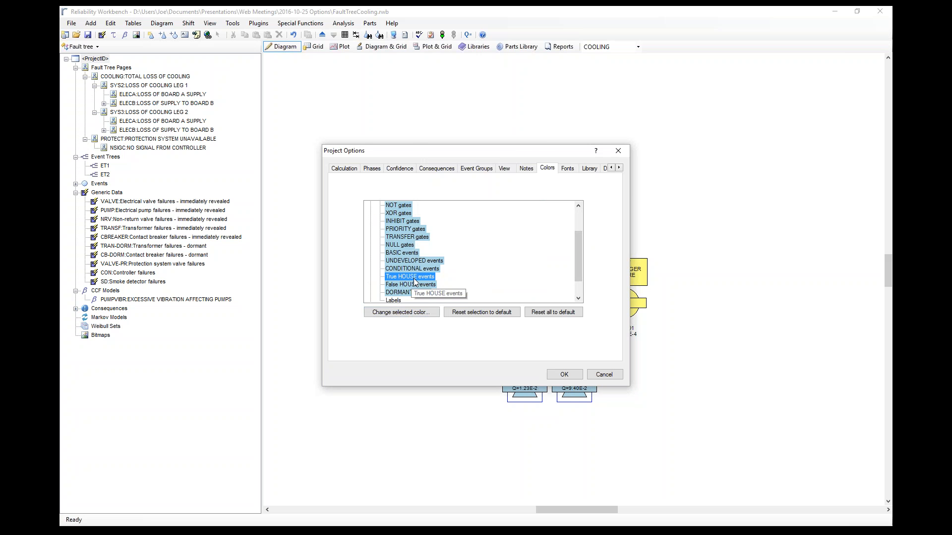
# Set the project's fault tree colors to red for True HOUSE events and green for False HOUSE events, and apply the options.
pyautogui.click(411, 313)
pyautogui.click(430, 165)
pyautogui.click(440, 278)
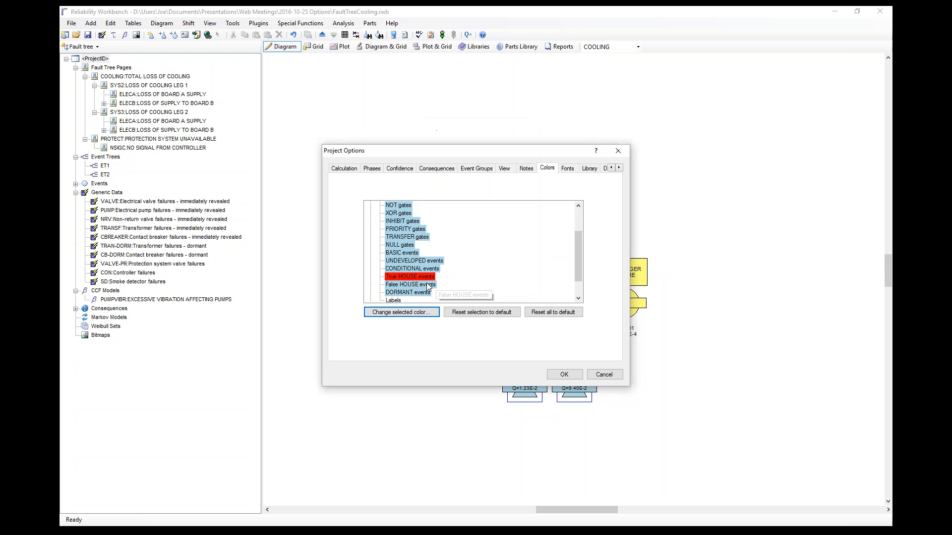
pyautogui.click(395, 313)
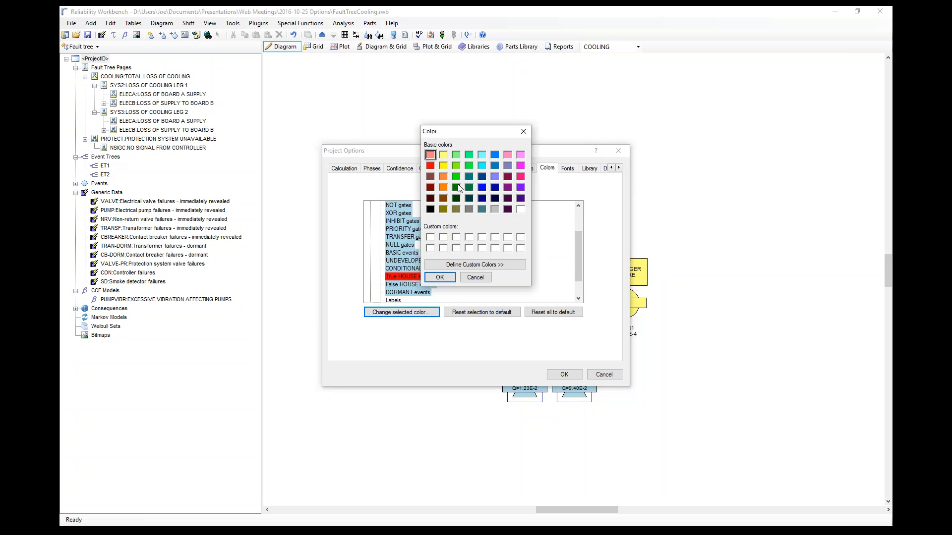
pyautogui.click(469, 156)
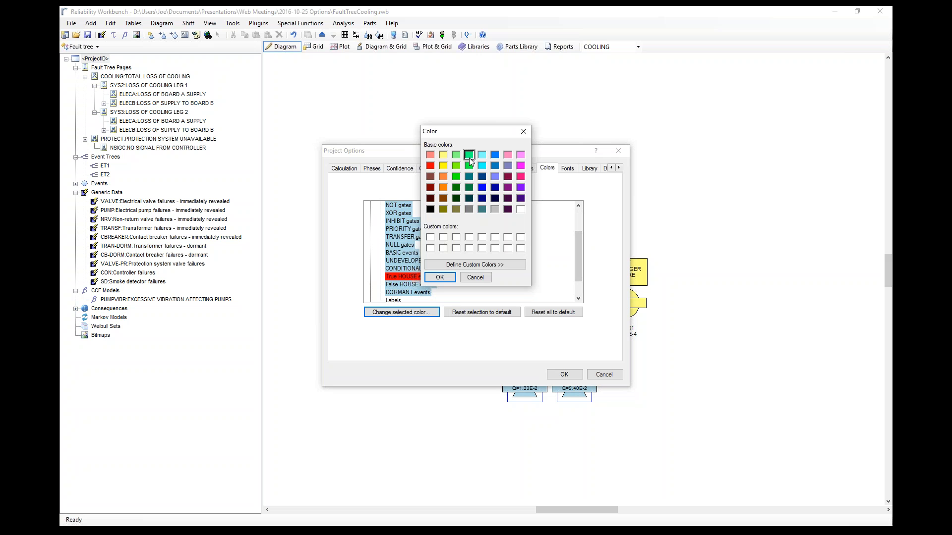
pyautogui.click(440, 278)
pyautogui.click(566, 376)
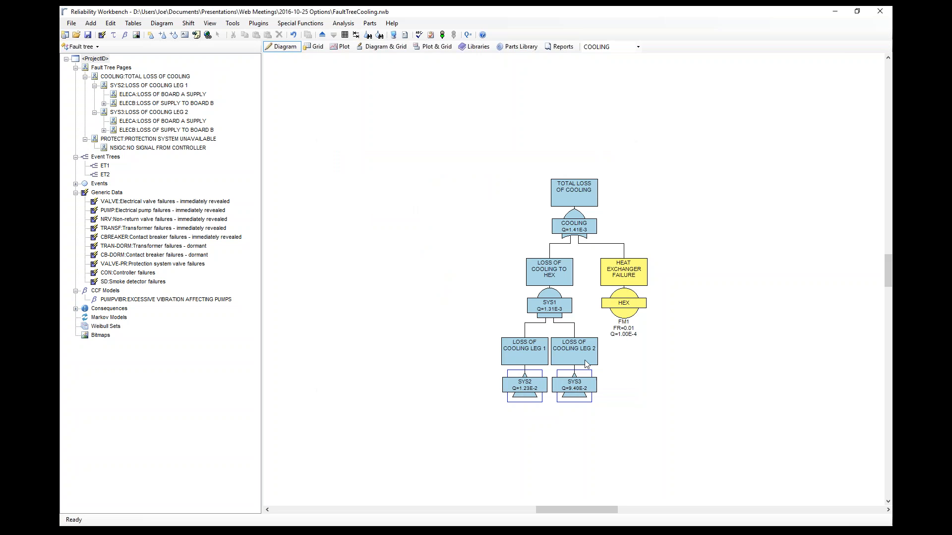
# Change the primary event HEX to type House with its logic mode set to True.
pyautogui.doubleClick(626, 300)
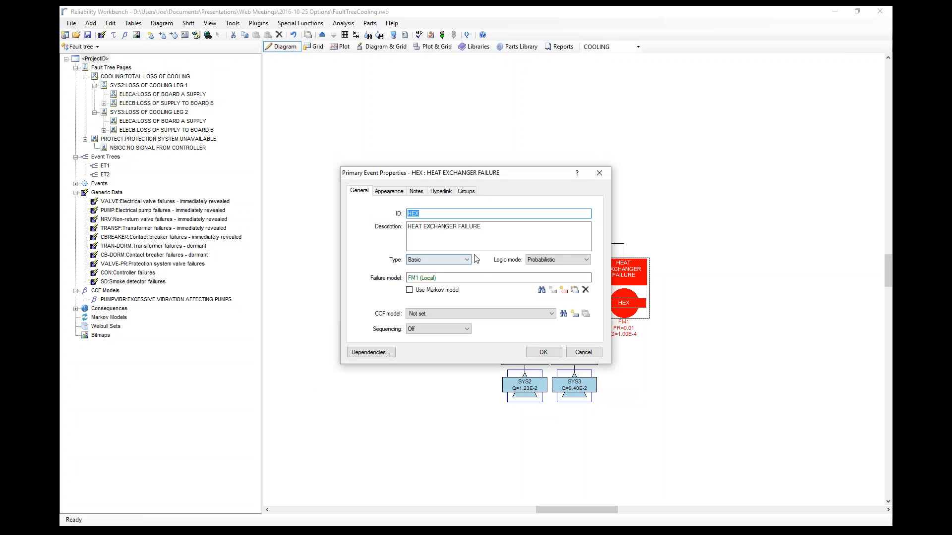
pyautogui.click(553, 260)
pyautogui.click(539, 276)
pyautogui.click(542, 352)
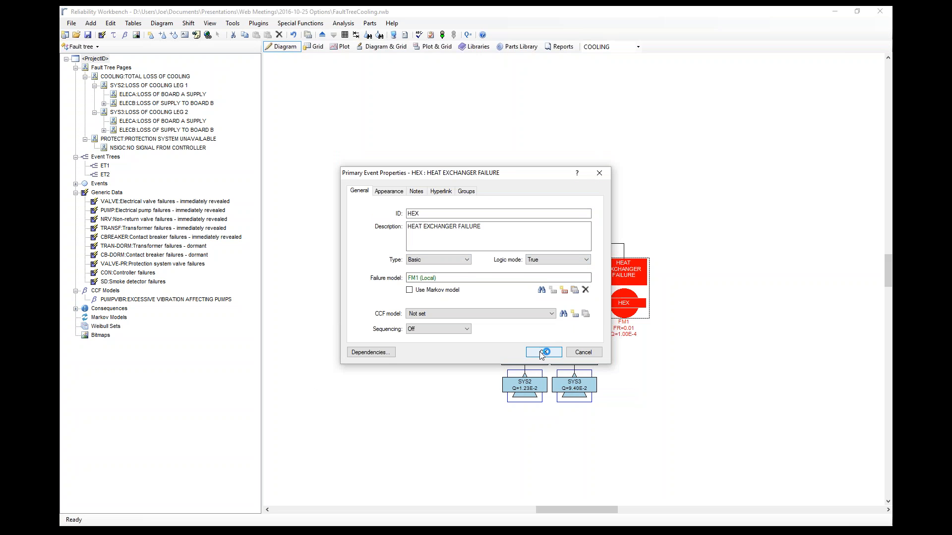
pyautogui.click(460, 260)
pyautogui.click(429, 288)
pyautogui.click(529, 355)
# Return the HEX event's appearance from its custom background color to the project's event color.
pyautogui.doubleClick(632, 284)
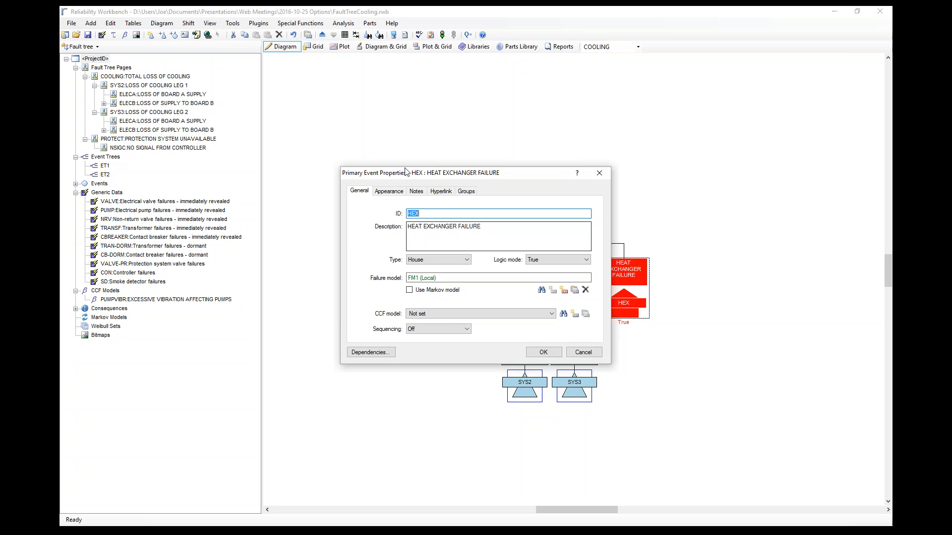
pyautogui.click(388, 191)
pyautogui.click(539, 354)
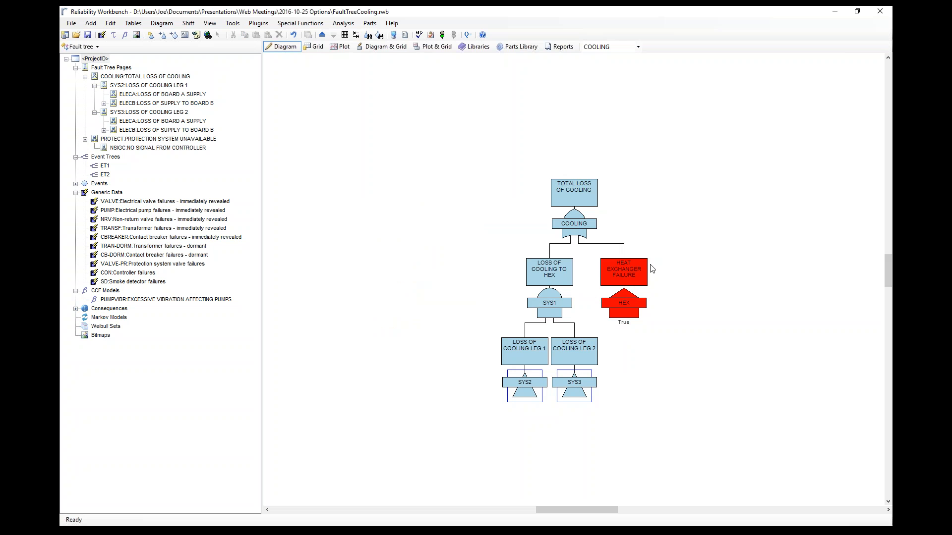
# Set the logic mode of the house event HEX to False.
pyautogui.doubleClick(628, 312)
pyautogui.click(550, 260)
pyautogui.click(540, 282)
pyautogui.click(543, 353)
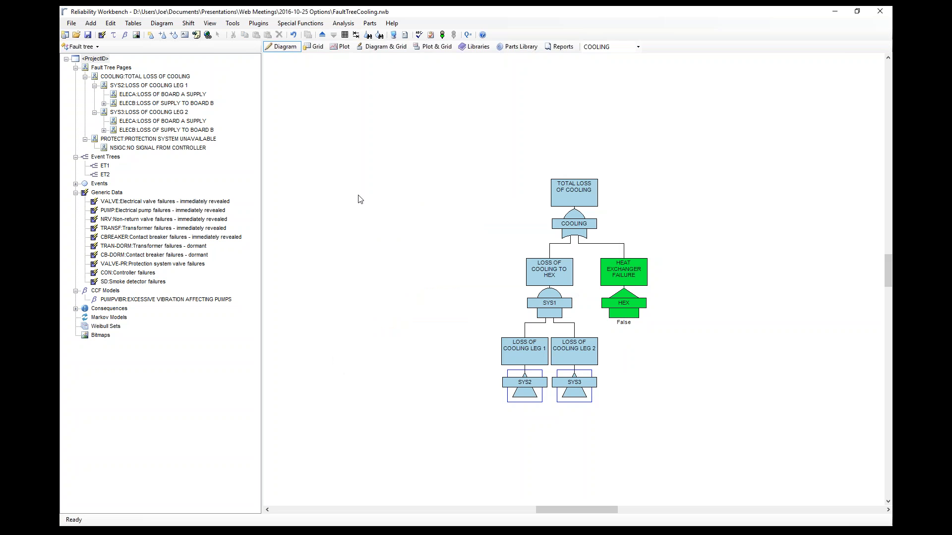
# Set the project's fault tree ID font to Arial Bold, size 10.
pyautogui.click(405, 35)
pyautogui.click(619, 169)
pyautogui.click(619, 168)
pyautogui.click(619, 168)
pyautogui.click(619, 168)
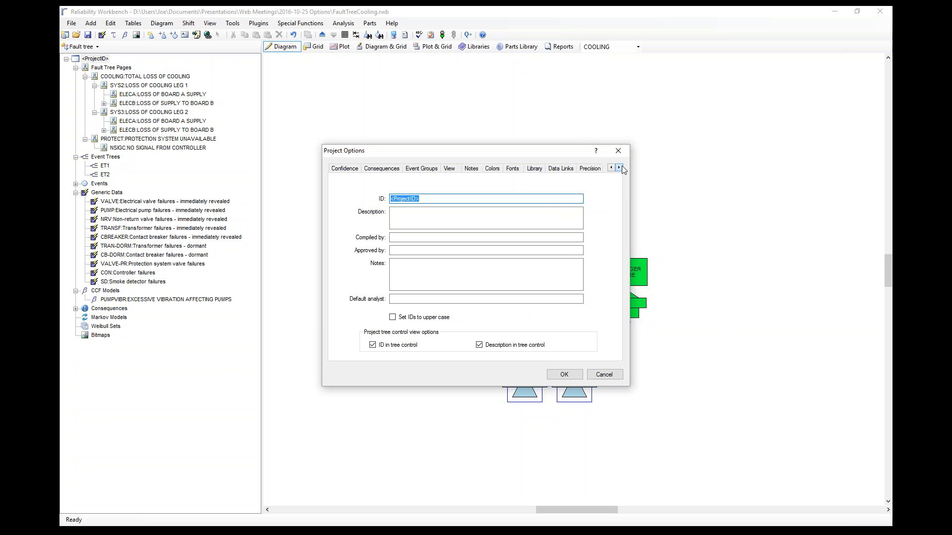
pyautogui.click(511, 169)
pyautogui.click(370, 213)
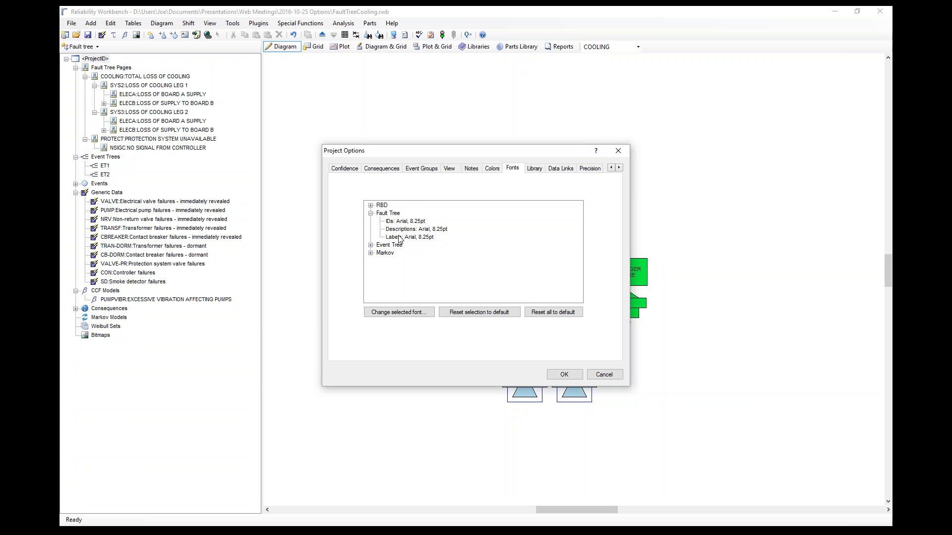
pyautogui.moveTo(466, 150); pyautogui.dragTo(301, 121)
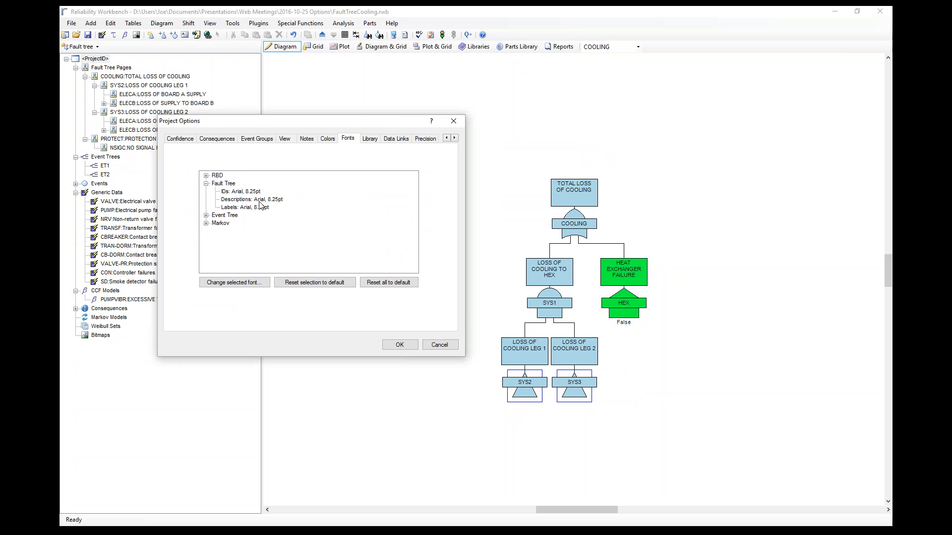
pyautogui.click(242, 192)
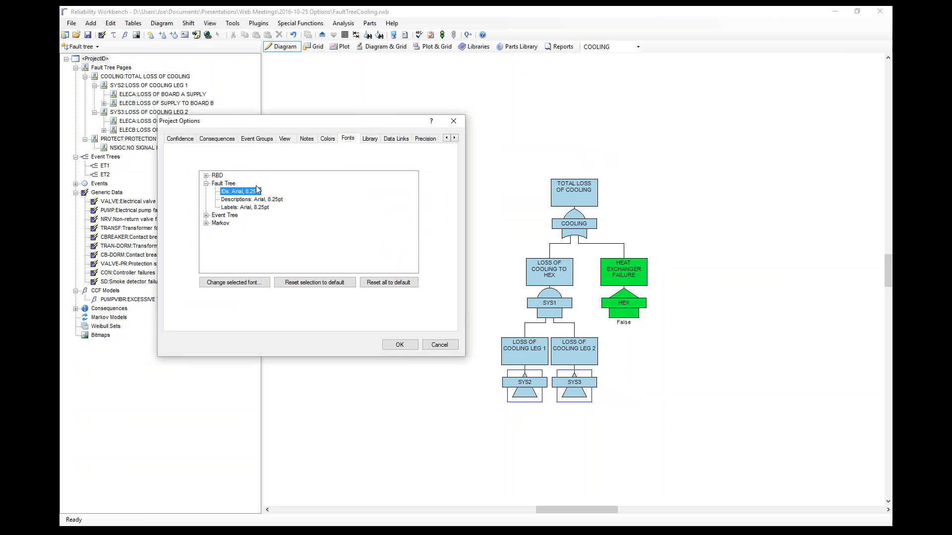
pyautogui.click(254, 289)
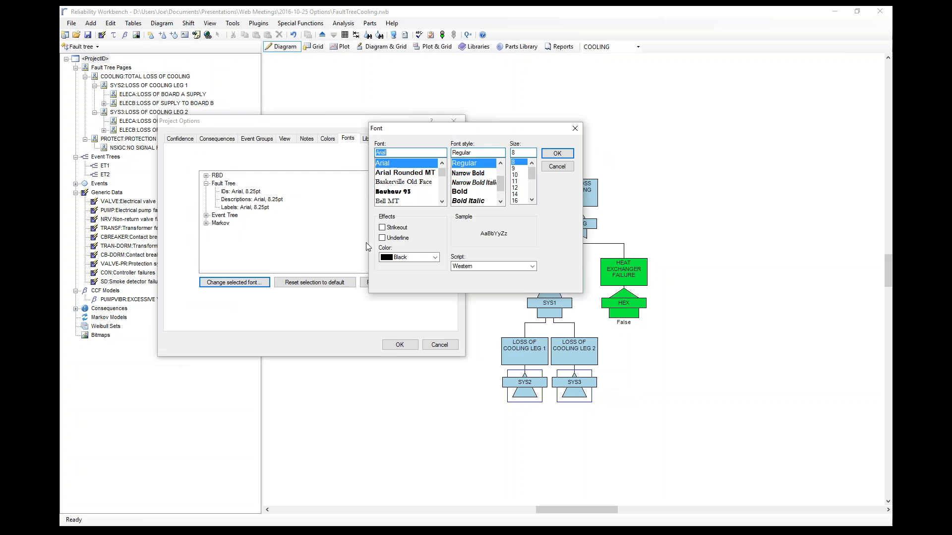
pyautogui.moveTo(490, 141); pyautogui.dragTo(332, 147)
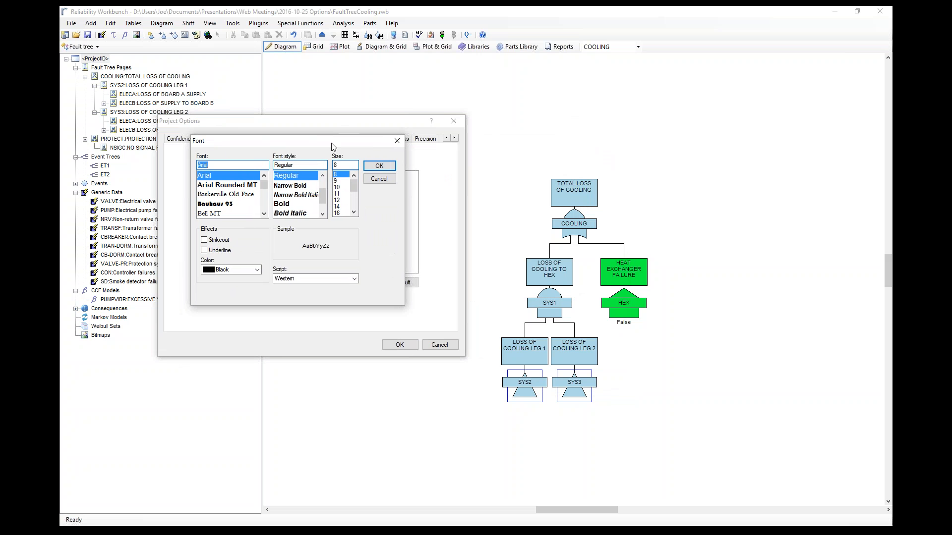
pyautogui.click(290, 205)
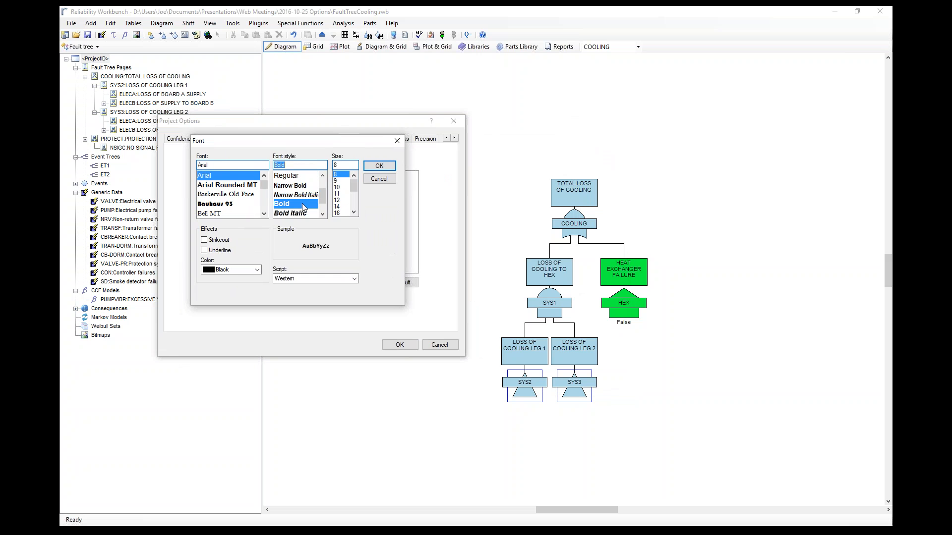
pyautogui.click(341, 188)
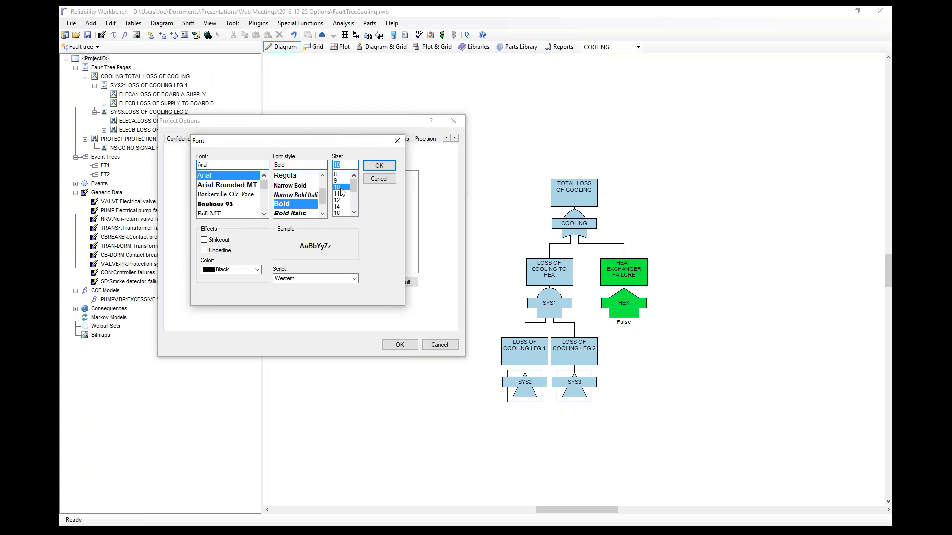
pyautogui.click(379, 168)
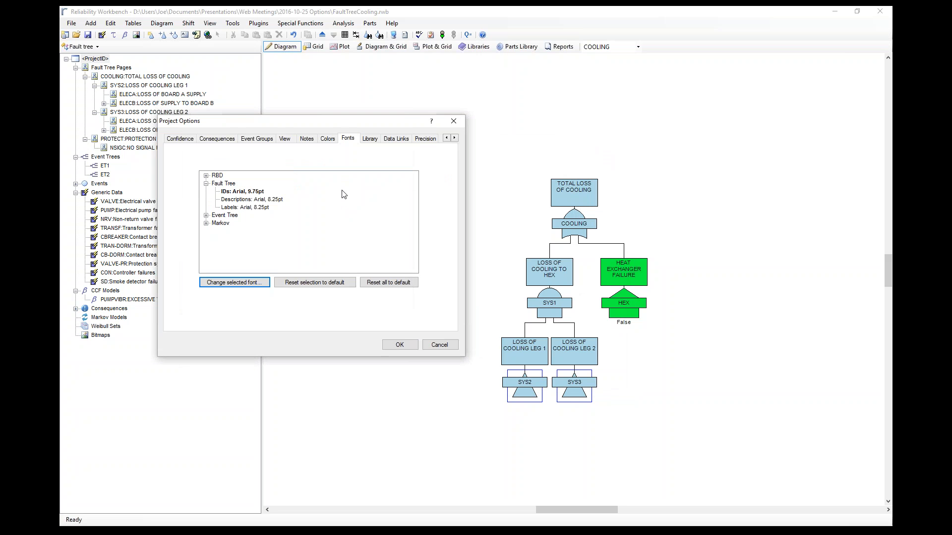
# Set the fault tree description font to Arial Bold, size 10, make the label font bold too, and apply the project options.
pyautogui.click(236, 282)
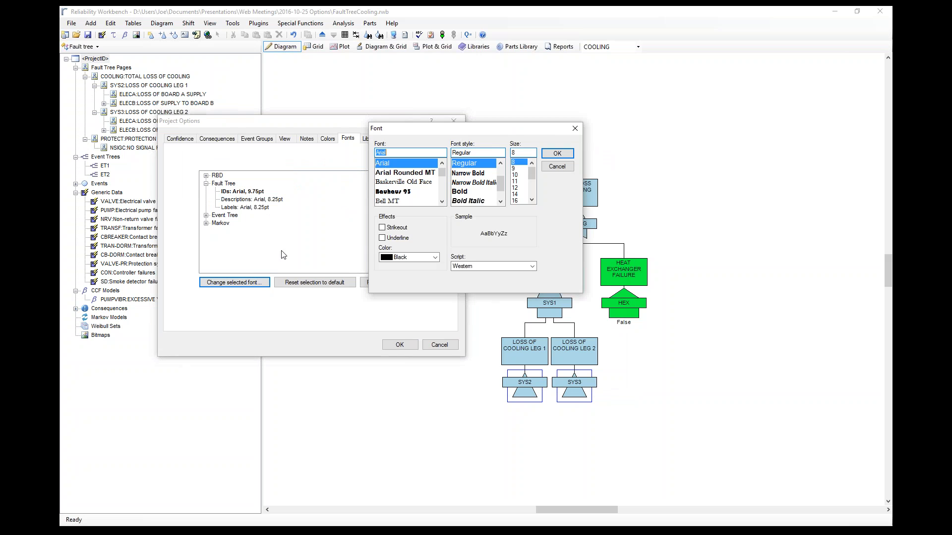
pyautogui.click(466, 192)
pyautogui.click(515, 175)
pyautogui.click(557, 153)
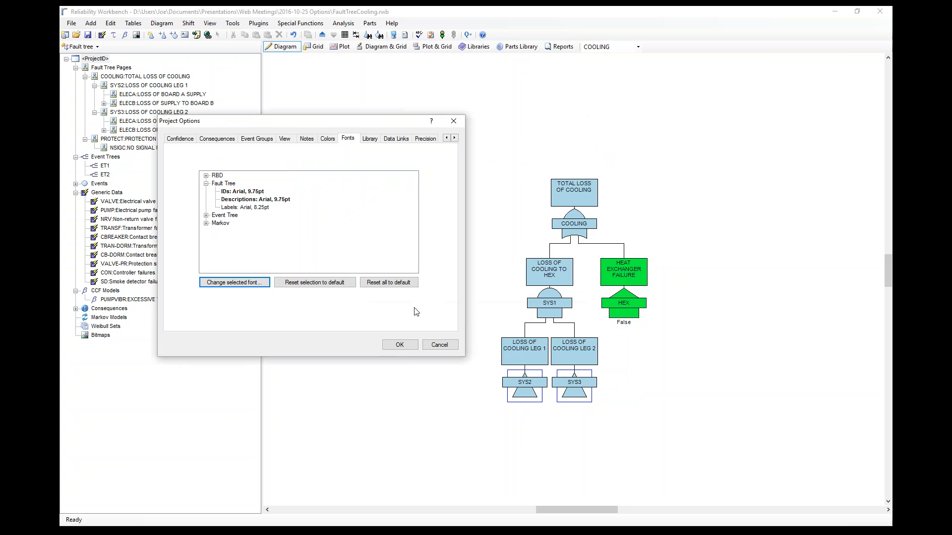
pyautogui.click(404, 344)
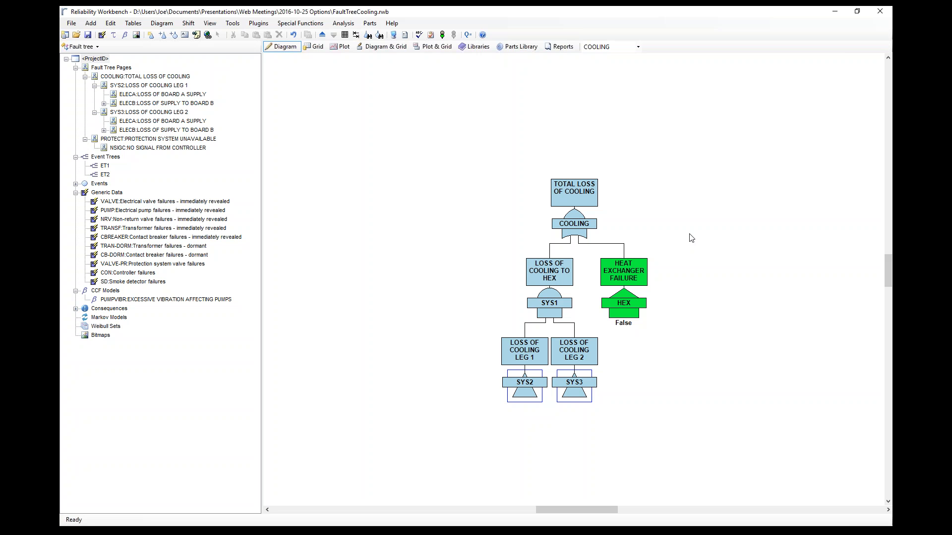
# Review the application options for tree control fonts and plot colors, then close them without changes.
pyautogui.click(393, 36)
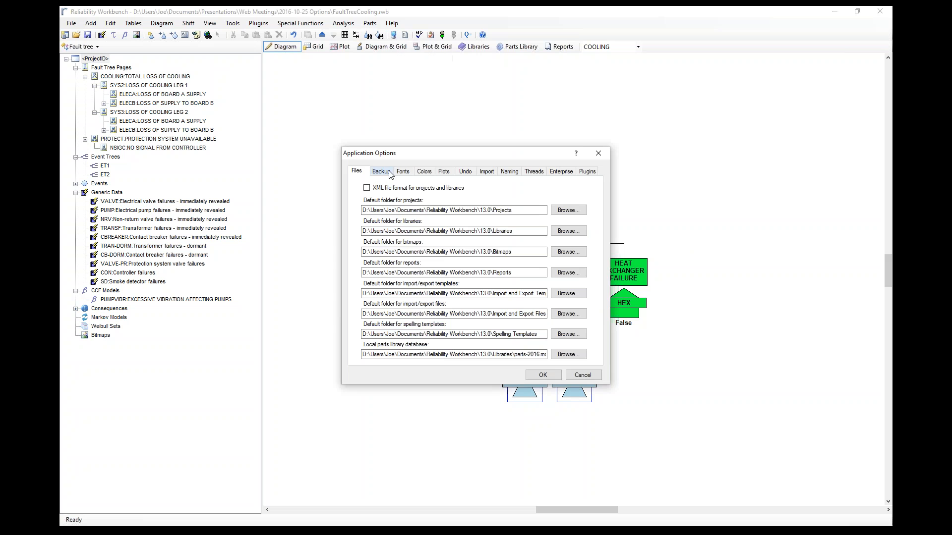
pyautogui.moveTo(485, 156); pyautogui.dragTo(374, 141)
pyautogui.click(293, 158)
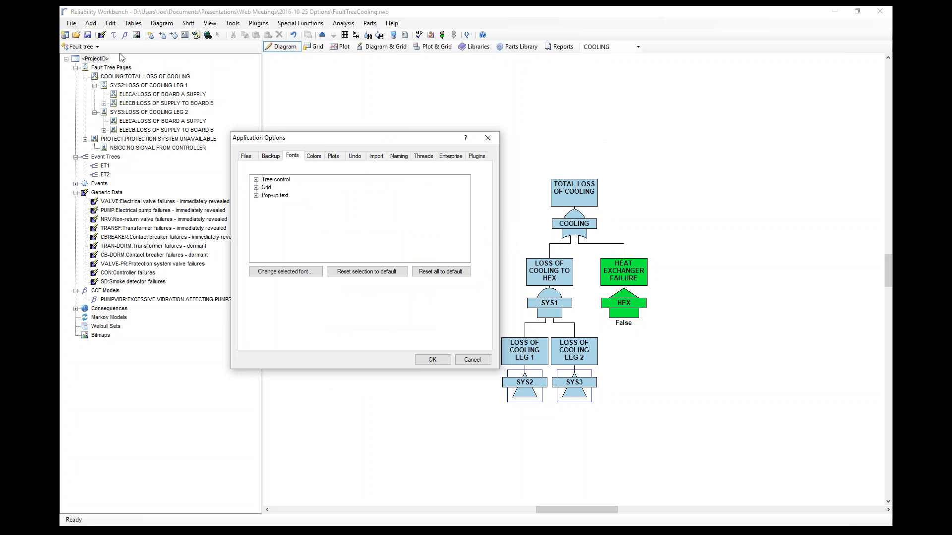
pyautogui.click(256, 180)
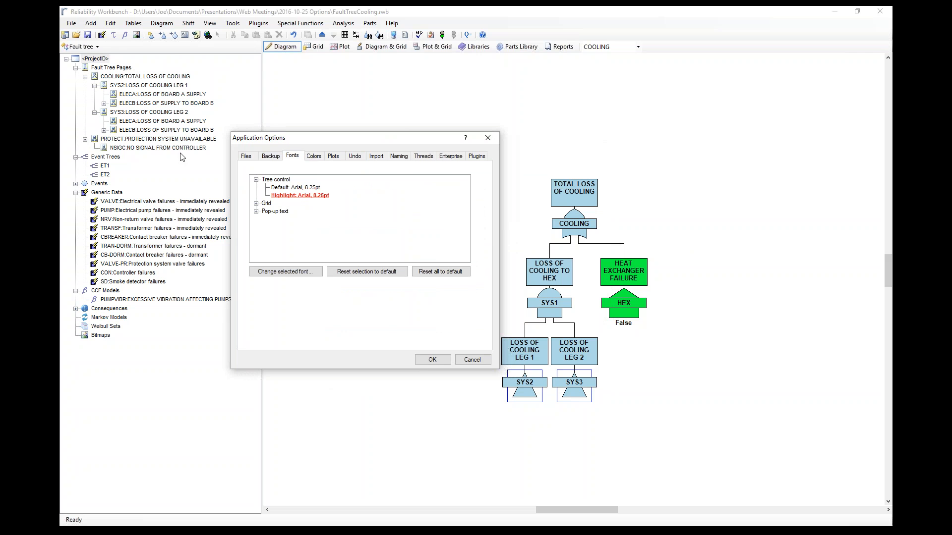
pyautogui.click(279, 186)
pyautogui.click(314, 155)
pyautogui.click(257, 179)
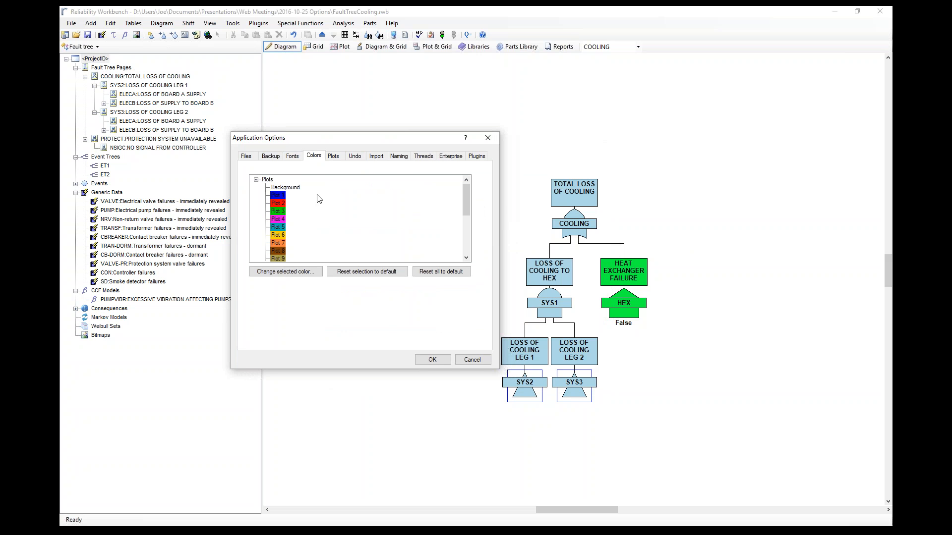
pyautogui.click(469, 360)
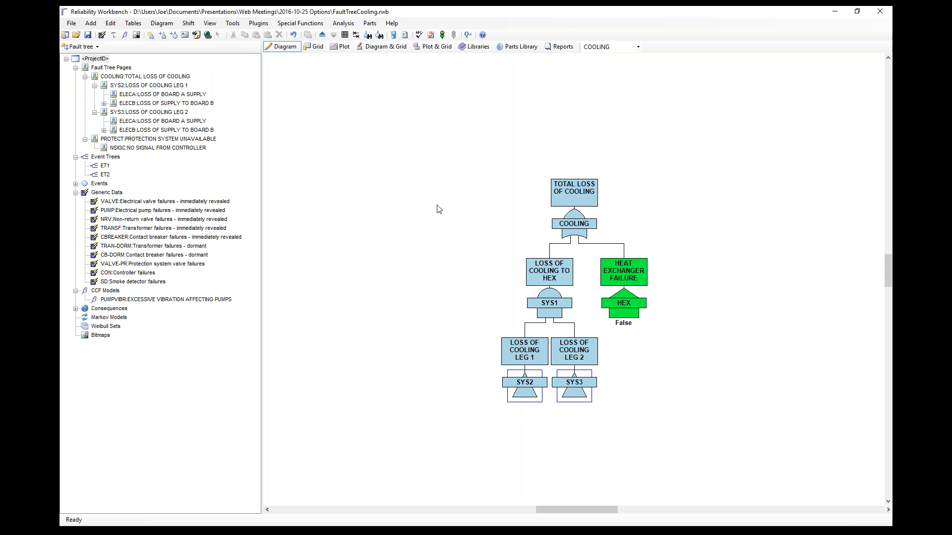
# Examine the general report options, including symbol sizes, page filter and rotation, and leave them unchanged.
pyautogui.click(233, 23)
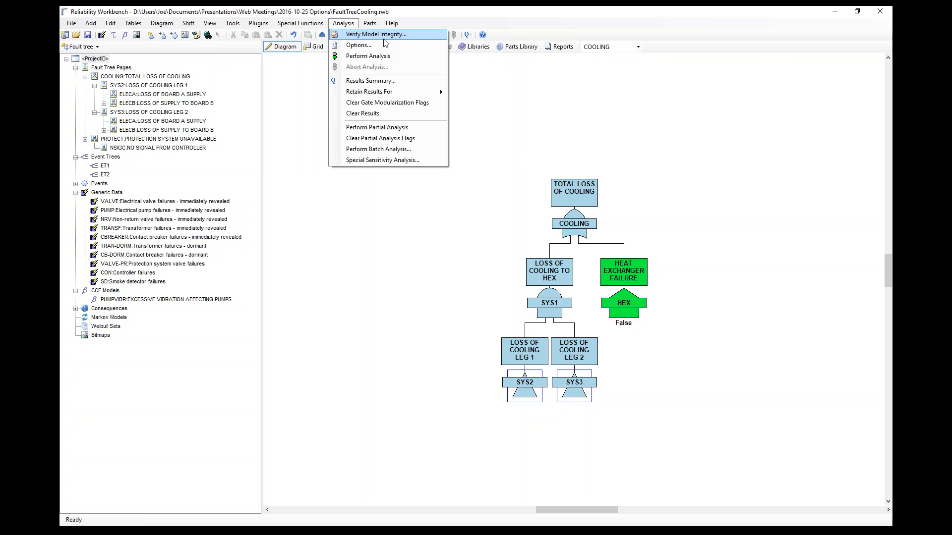
pyautogui.moveTo(278, 34)
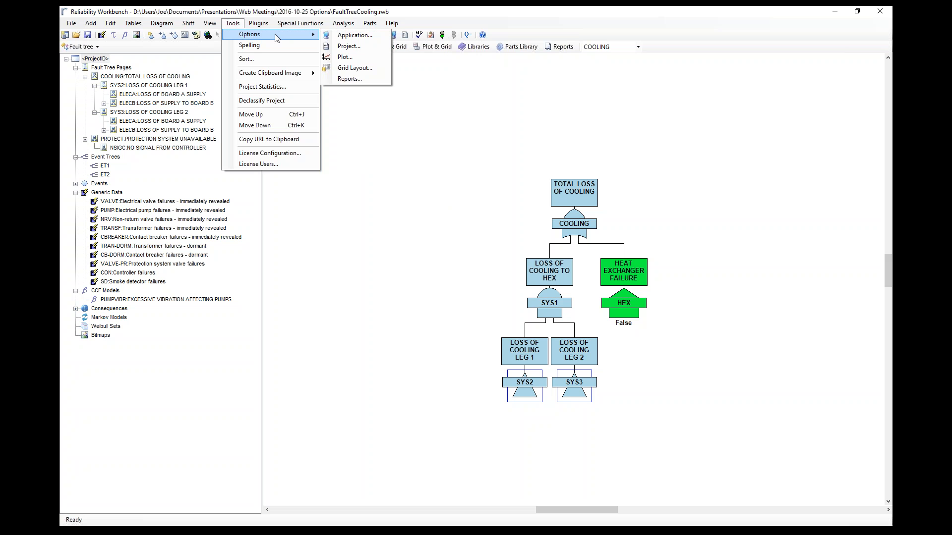
pyautogui.click(348, 79)
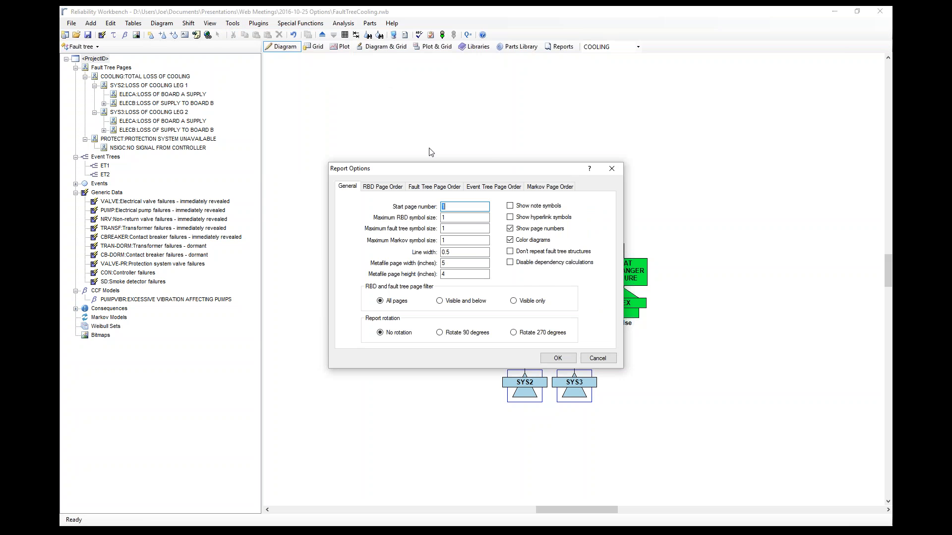
pyautogui.moveTo(493, 170); pyautogui.dragTo(325, 135)
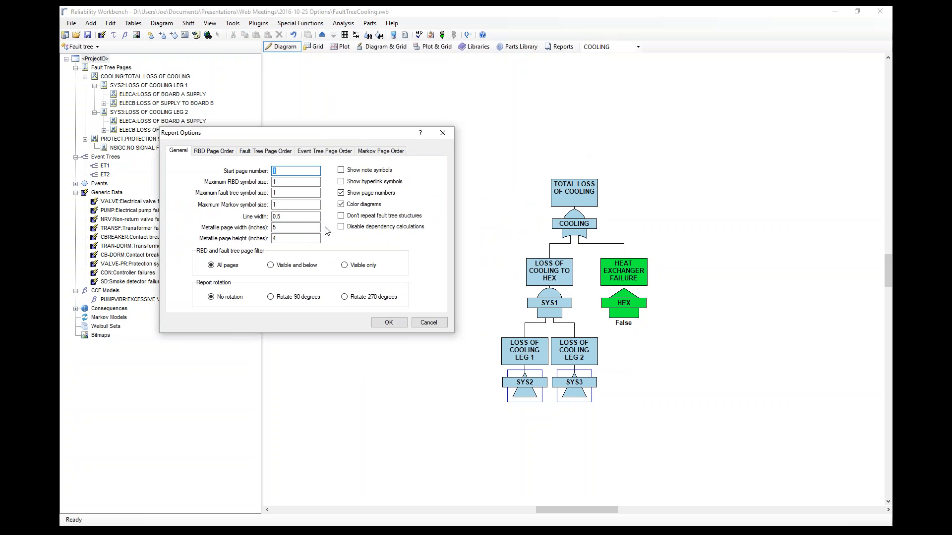
pyautogui.click(435, 323)
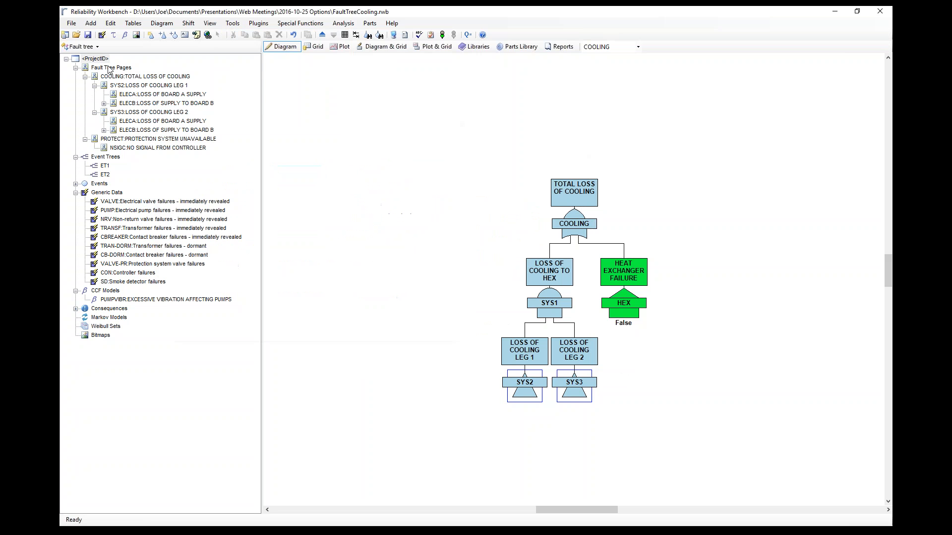
# Start a new project and build a small fault tree with one top gate and two basic events beneath it.
pyautogui.click(66, 35)
pyautogui.click(482, 304)
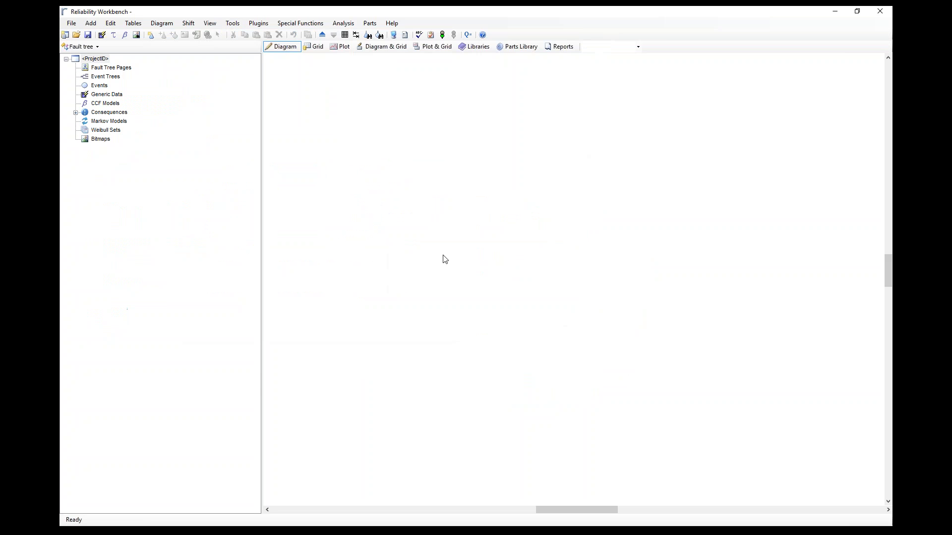
pyautogui.click(151, 35)
pyautogui.click(176, 36)
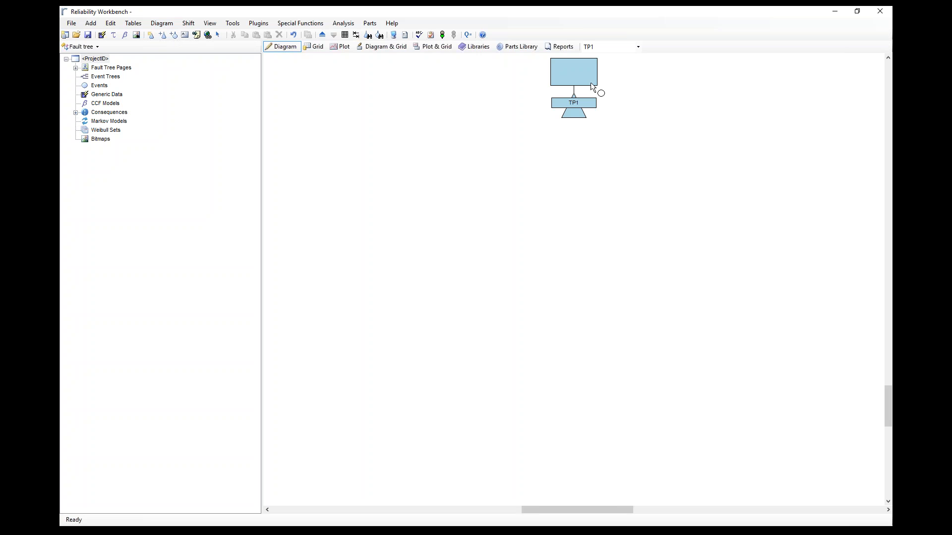
pyautogui.doubleClick(579, 83)
pyautogui.click(218, 35)
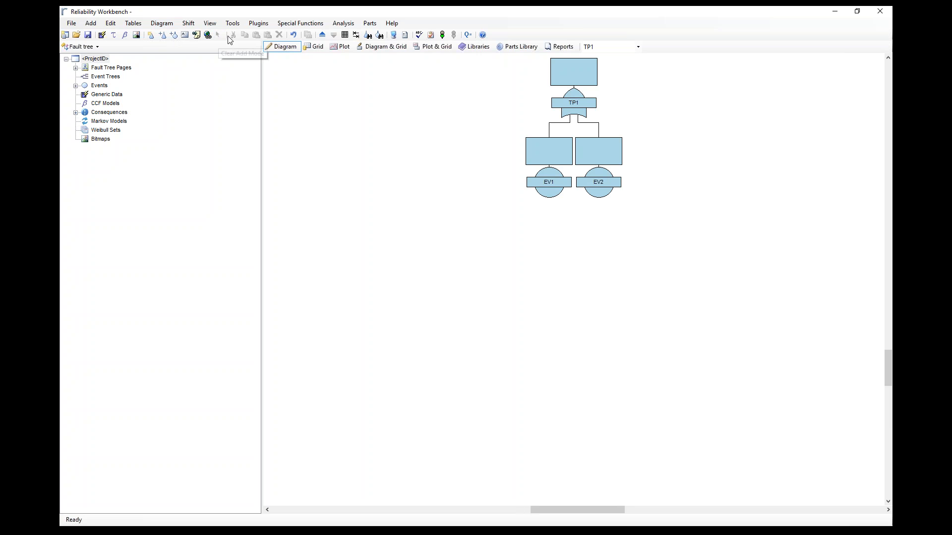
# Open the Fault Tree Diagrams report from the Diagrams report folder and inspect the page at 100% zoom.
pyautogui.click(564, 48)
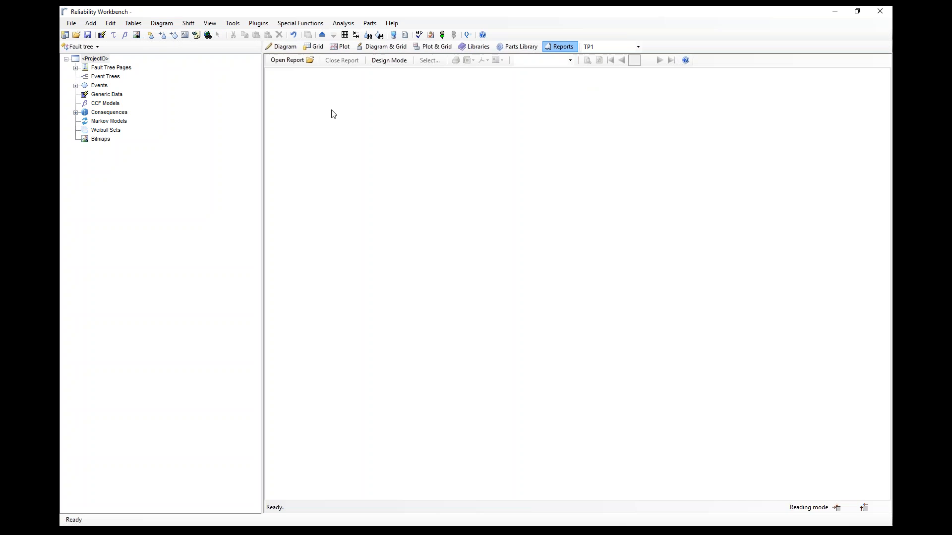
pyautogui.click(292, 62)
pyautogui.doubleClick(243, 96)
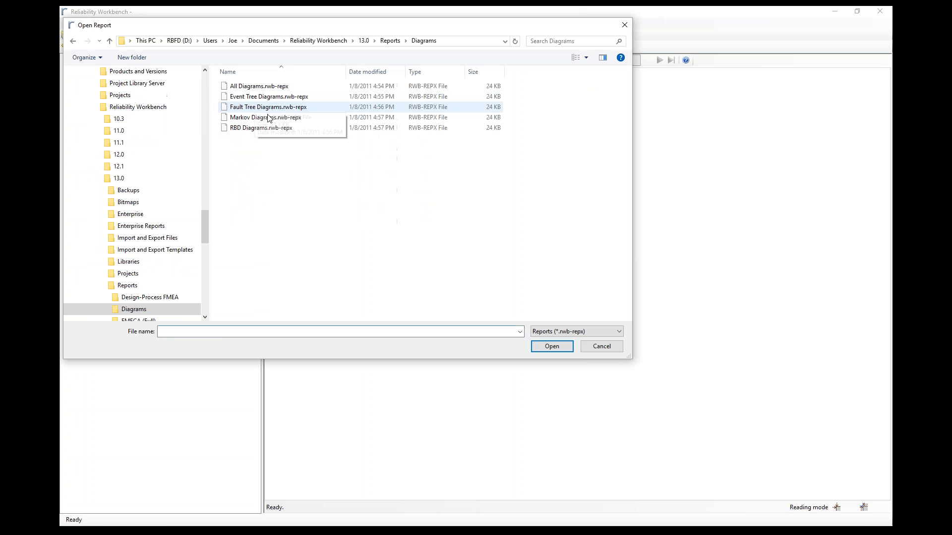
pyautogui.doubleClick(278, 107)
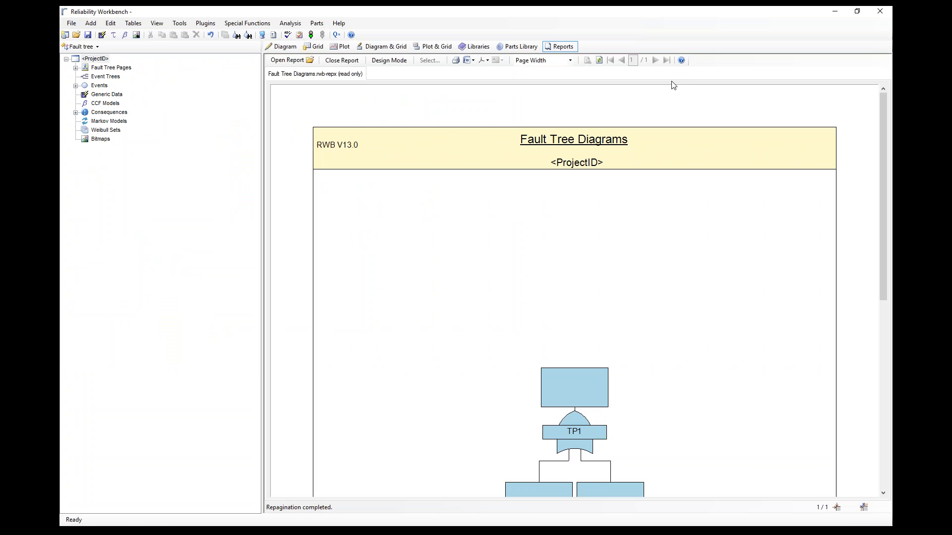
pyautogui.scroll(-1, 826, 164)
pyautogui.scroll(-5, 607, 321)
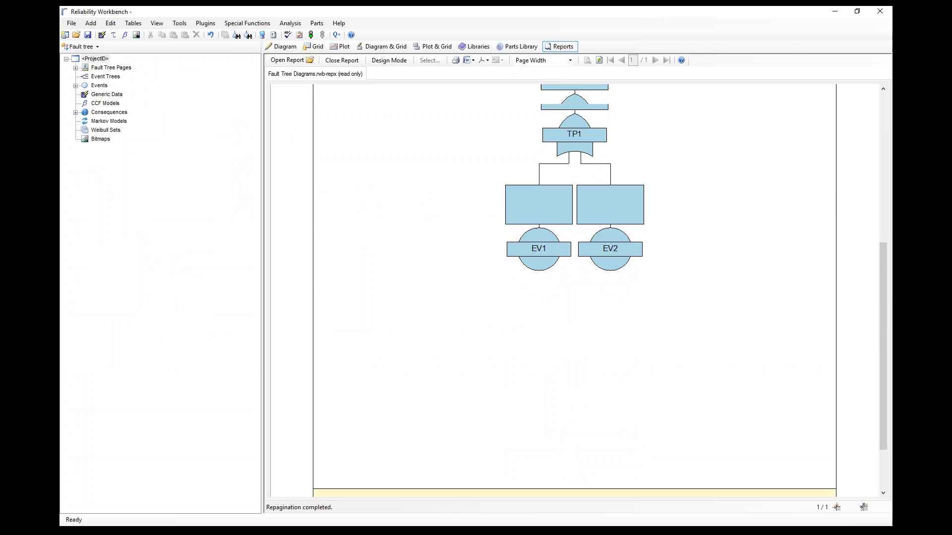
pyautogui.scroll(4, 640, 367)
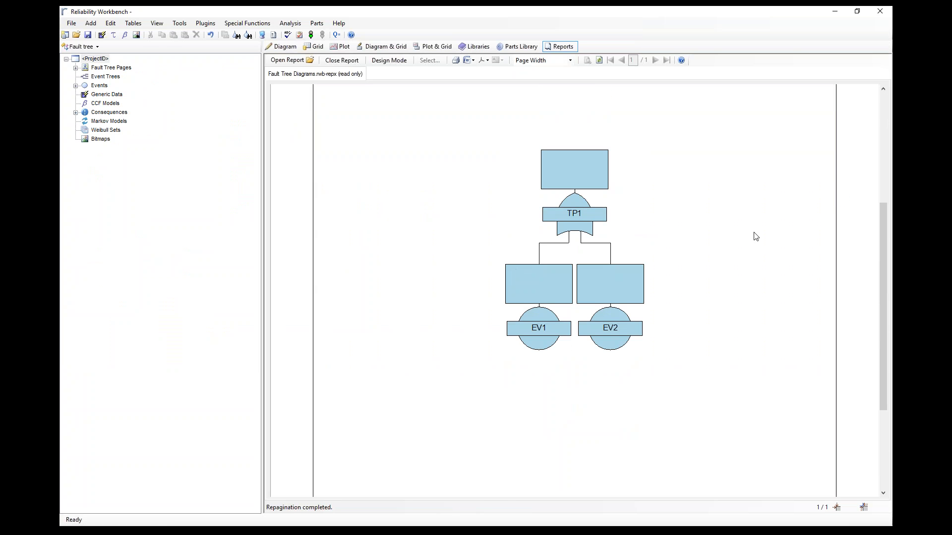
pyautogui.scroll(1, 791, 228)
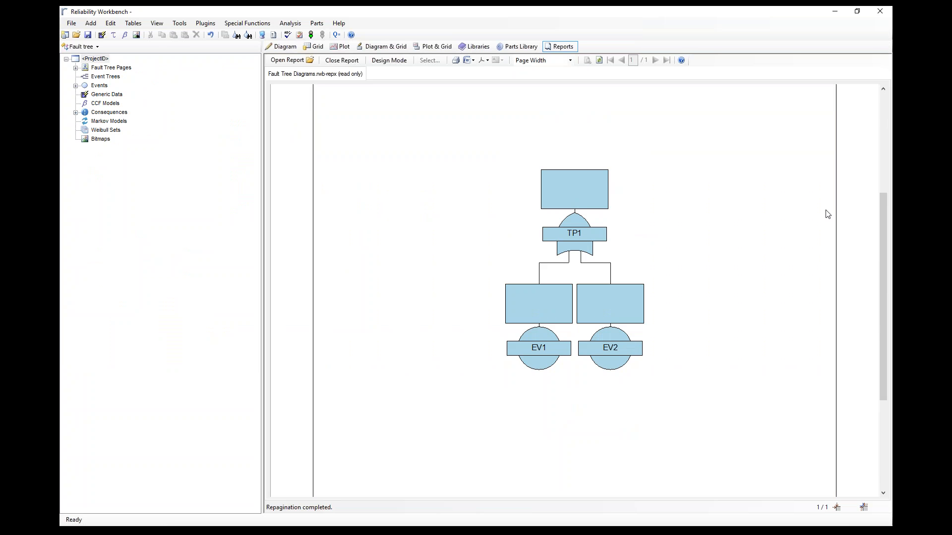
pyautogui.scroll(-1, 849, 232)
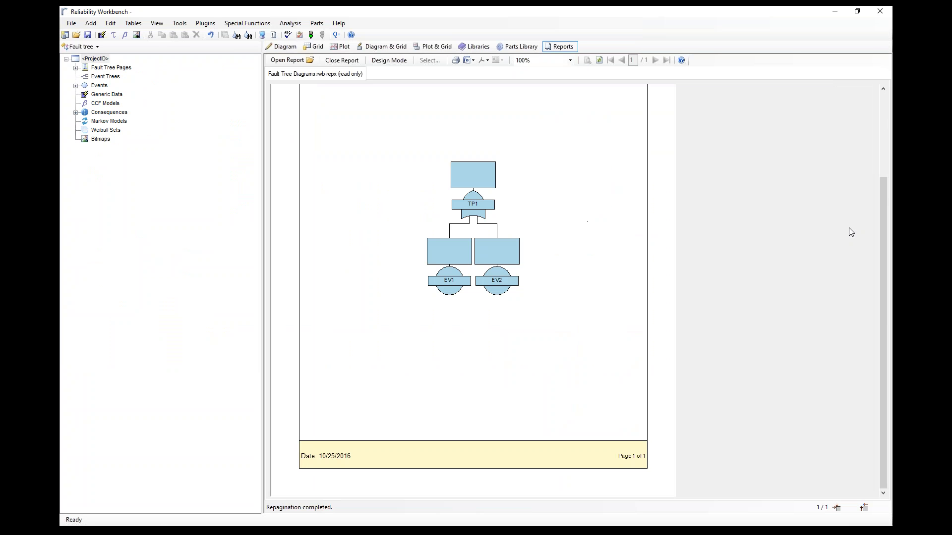
pyautogui.scroll(3, 785, 237)
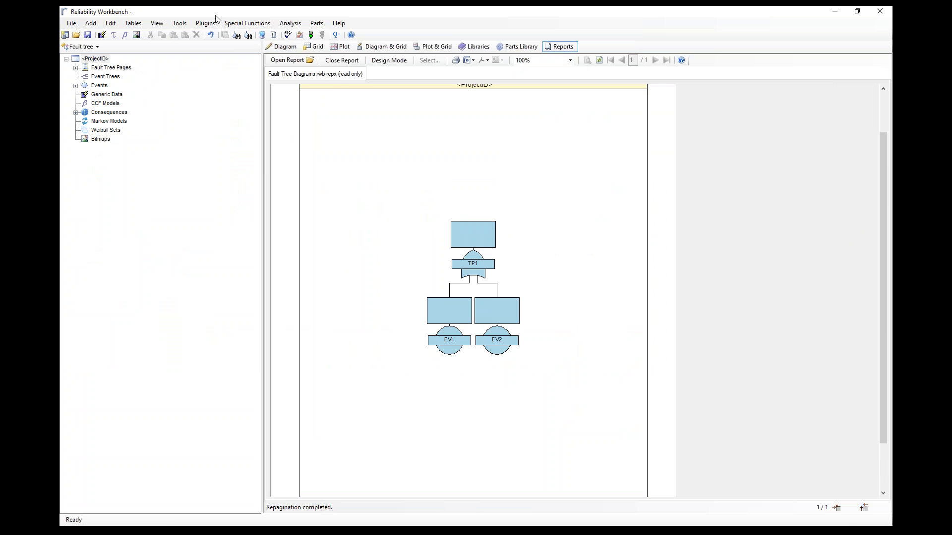
# Set the maximum fault tree symbol size to 2 in the report options and refresh the report.
pyautogui.click(180, 23)
pyautogui.moveTo(216, 32)
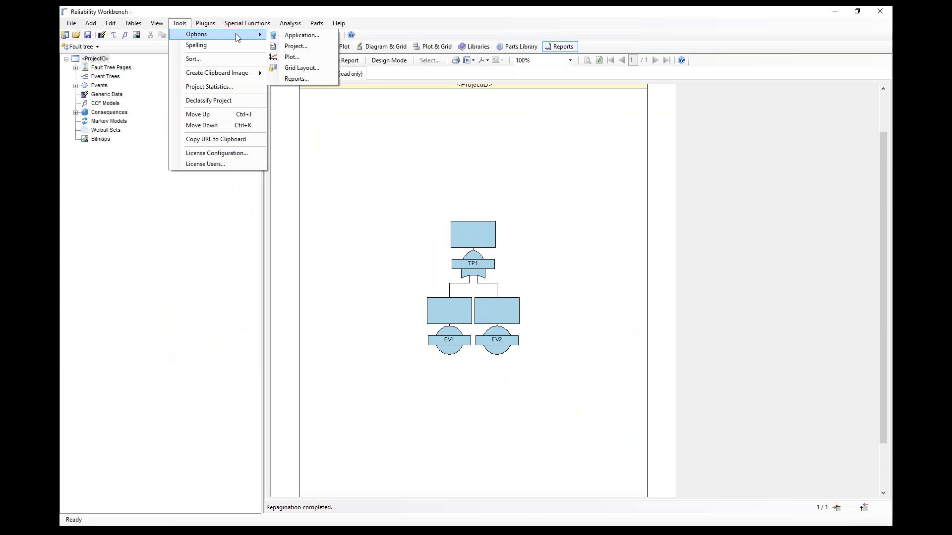
pyautogui.click(297, 79)
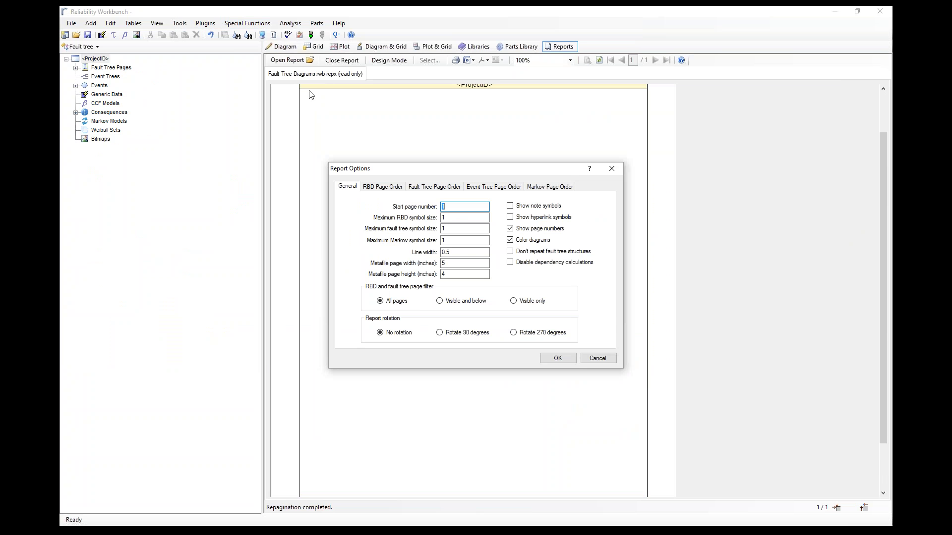
pyautogui.moveTo(474, 174); pyautogui.dragTo(221, 162)
pyautogui.doubleClick(212, 217)
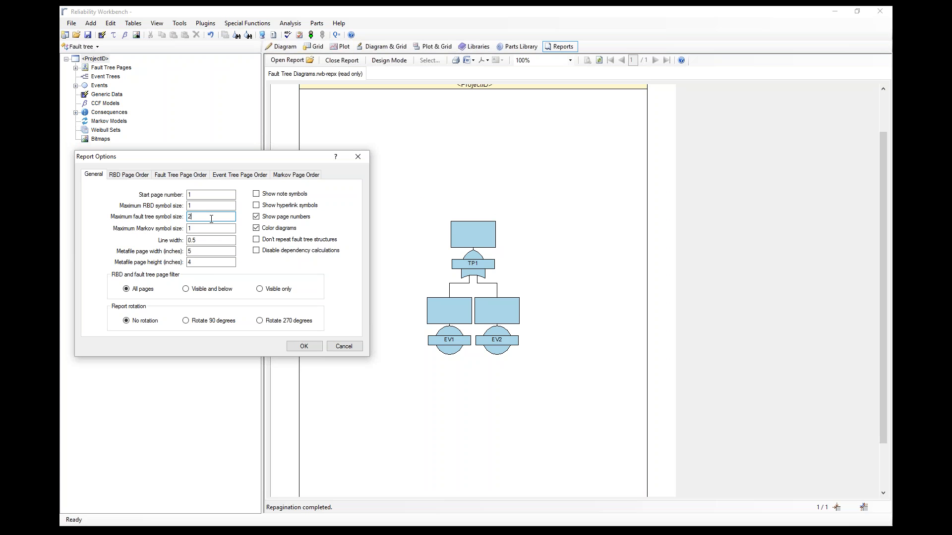
pyautogui.click(304, 346)
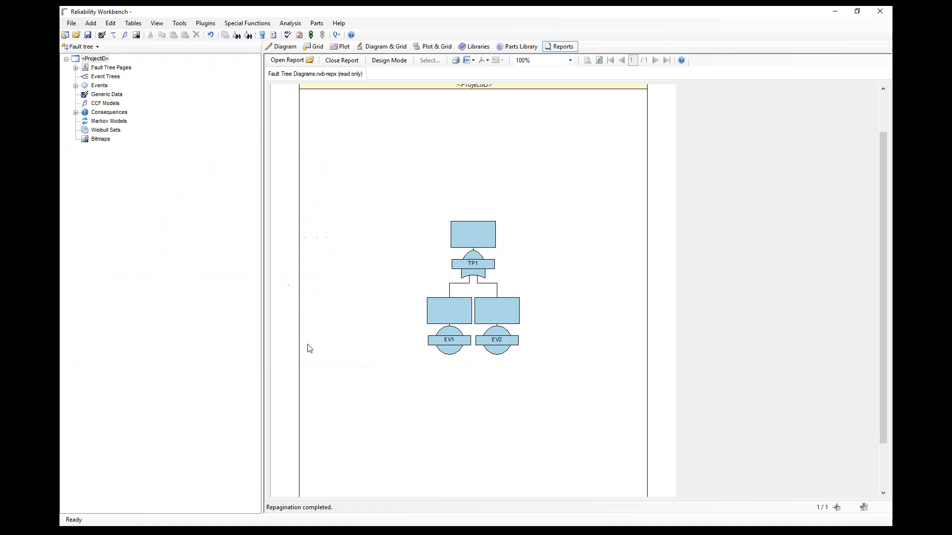
pyautogui.click(600, 60)
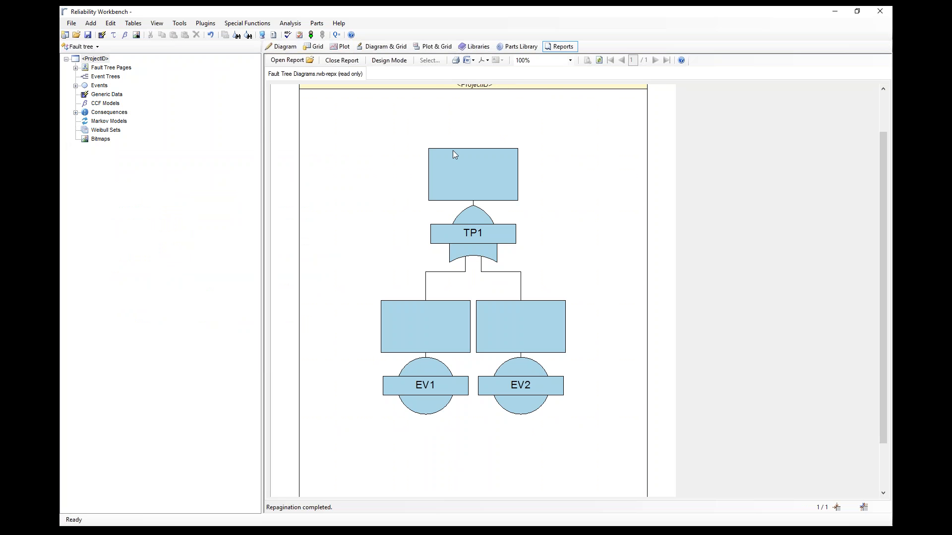
# Switch the report to design mode and set its page orientation to Landscape, applying the page setup.
pyautogui.click(396, 62)
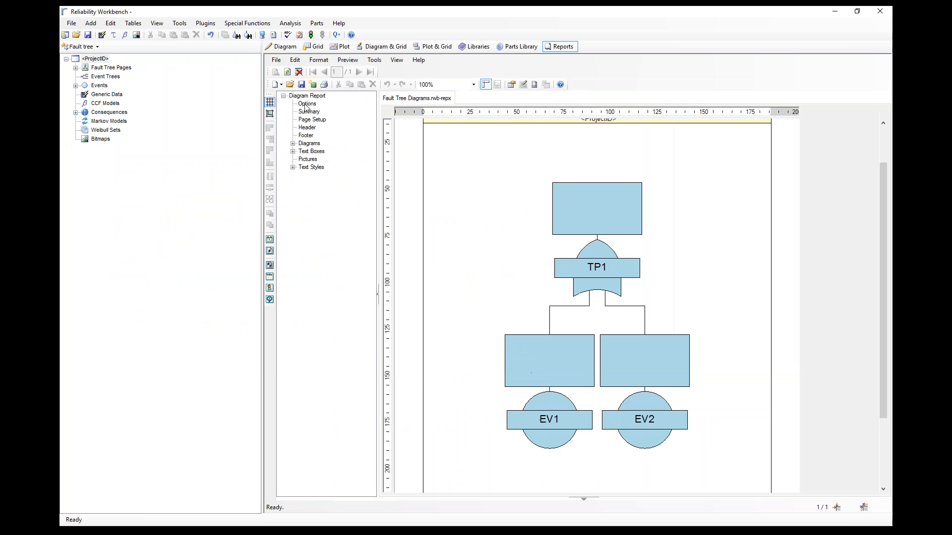
pyautogui.click(309, 120)
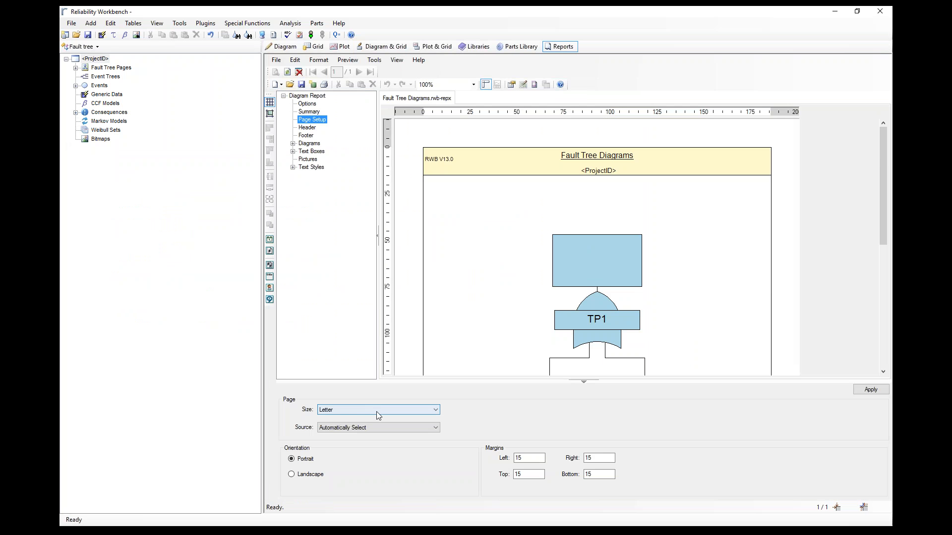
pyautogui.click(355, 410)
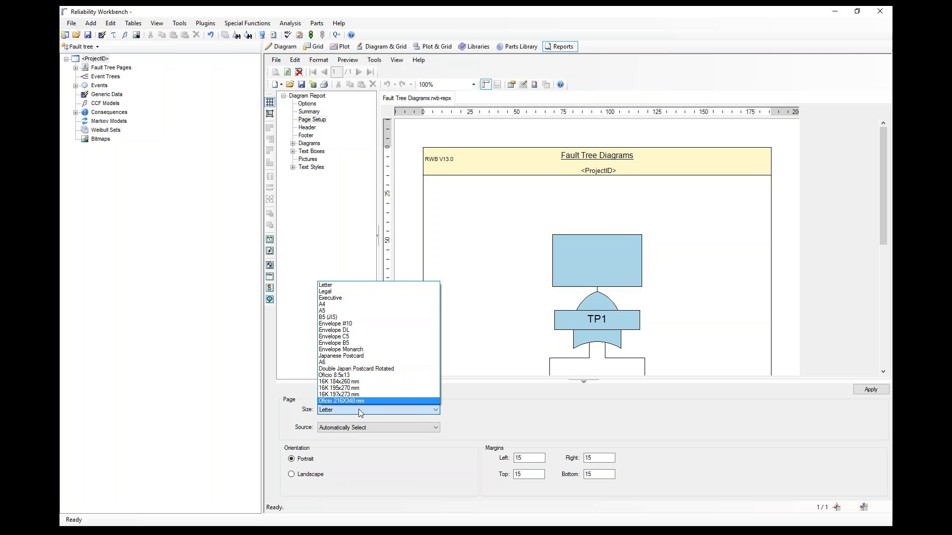
pyautogui.click(350, 428)
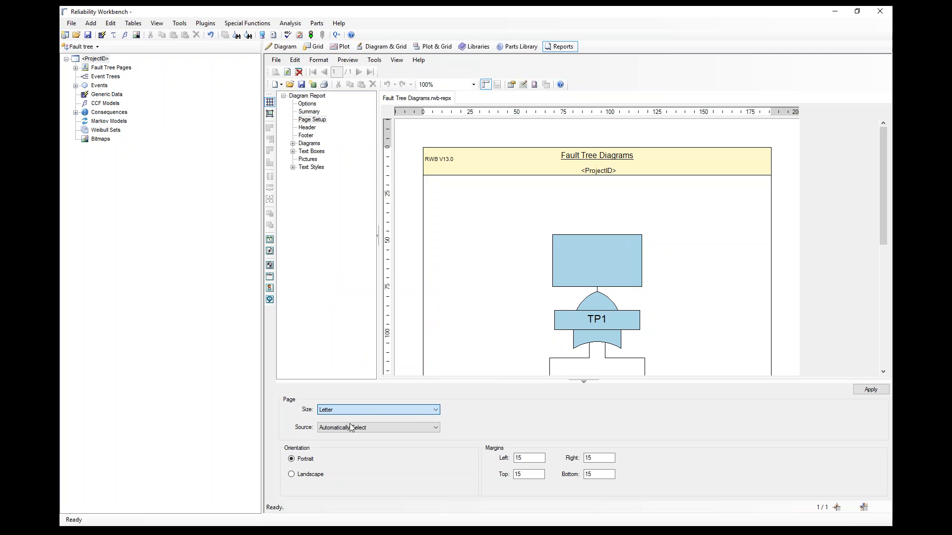
pyautogui.click(349, 427)
pyautogui.click(351, 416)
pyautogui.click(297, 474)
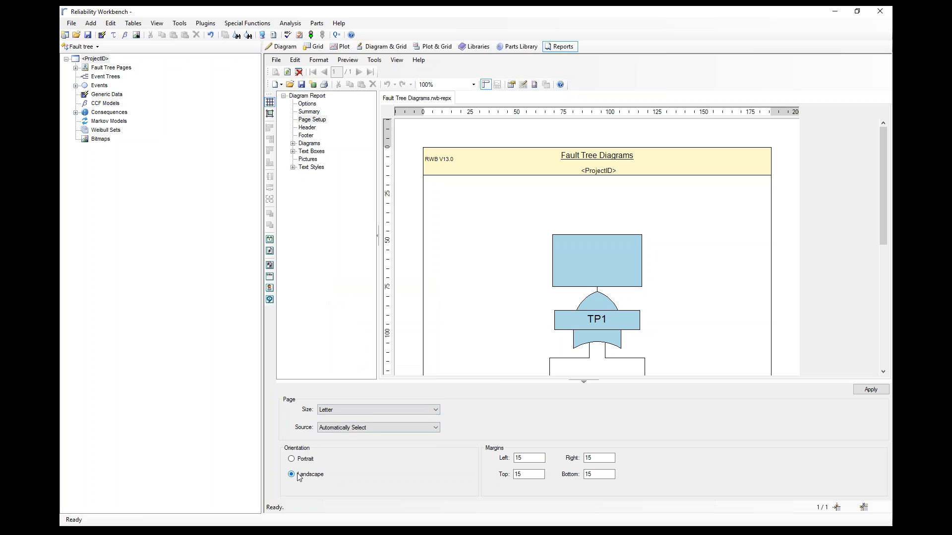
pyautogui.click(367, 410)
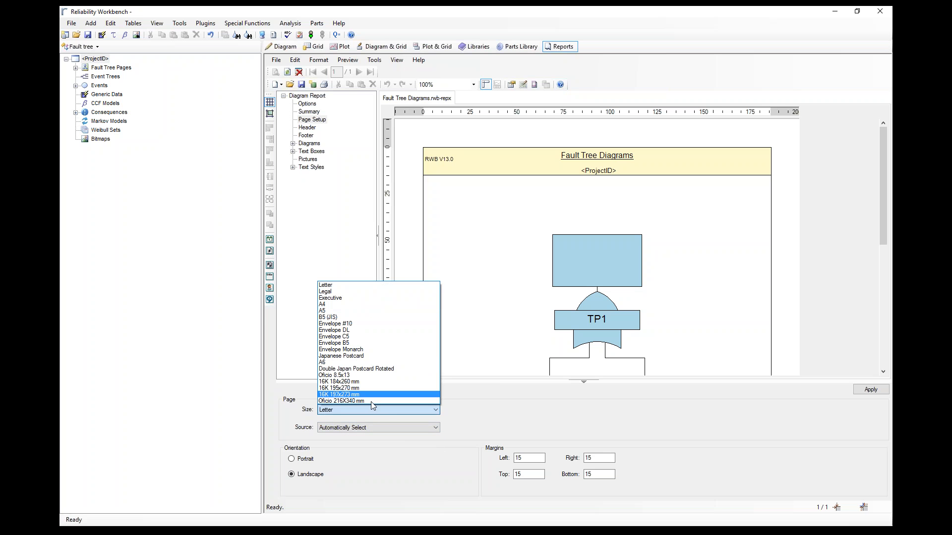
pyautogui.click(383, 412)
pyautogui.click(871, 390)
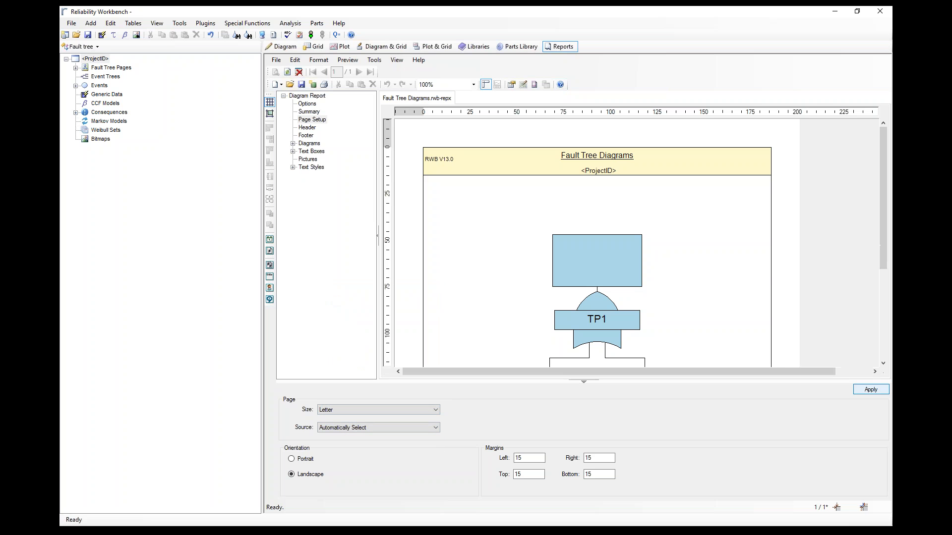
pyautogui.scroll(-2, 675, 243)
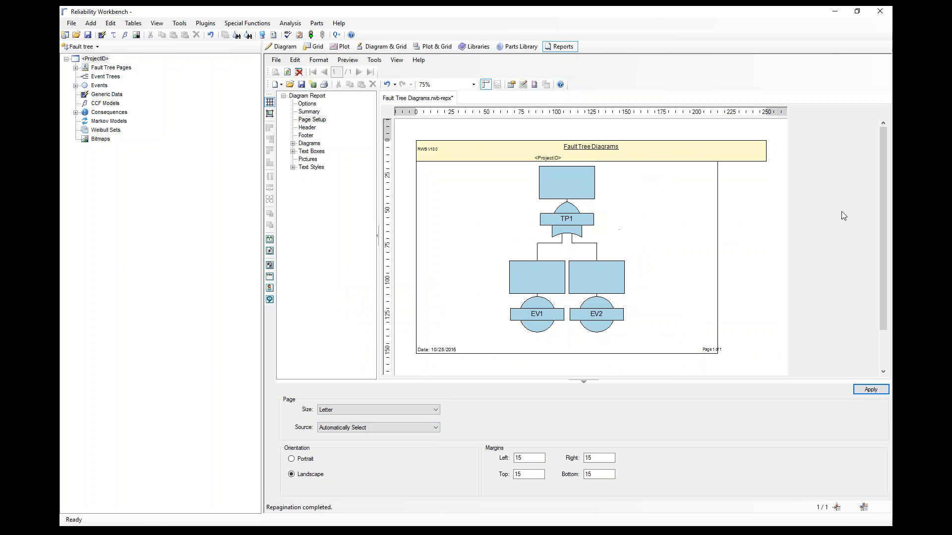
# Enlarge the fault tree diagram frame to fill the page down to the footer, and move the page number and date text boxes into the footer.
pyautogui.click(676, 327)
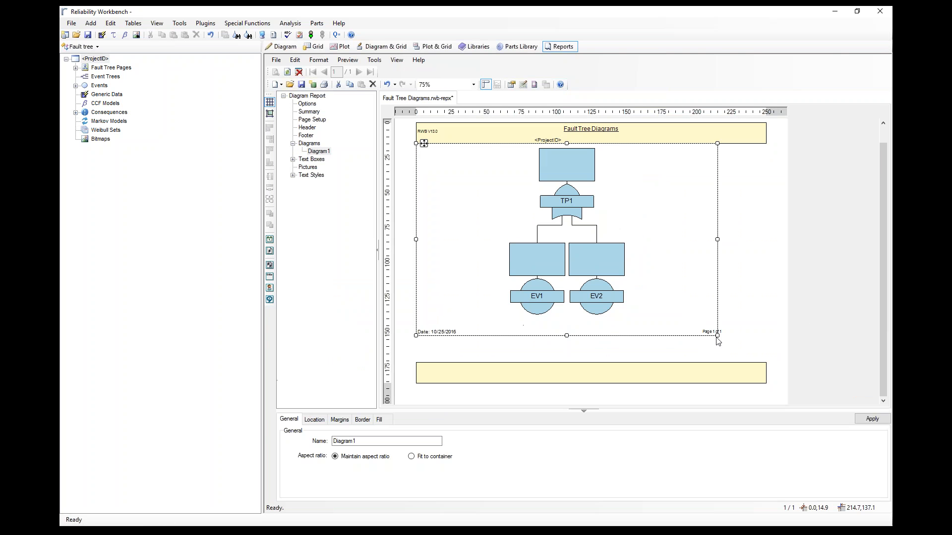
pyautogui.moveTo(717, 336); pyautogui.dragTo(766, 362)
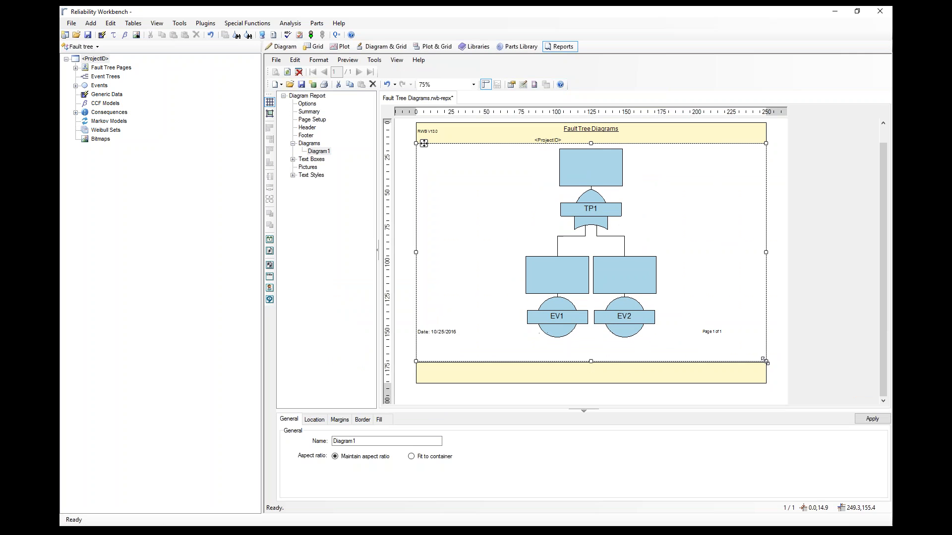
pyautogui.click(712, 331)
pyautogui.moveTo(704, 324); pyautogui.dragTo(737, 370)
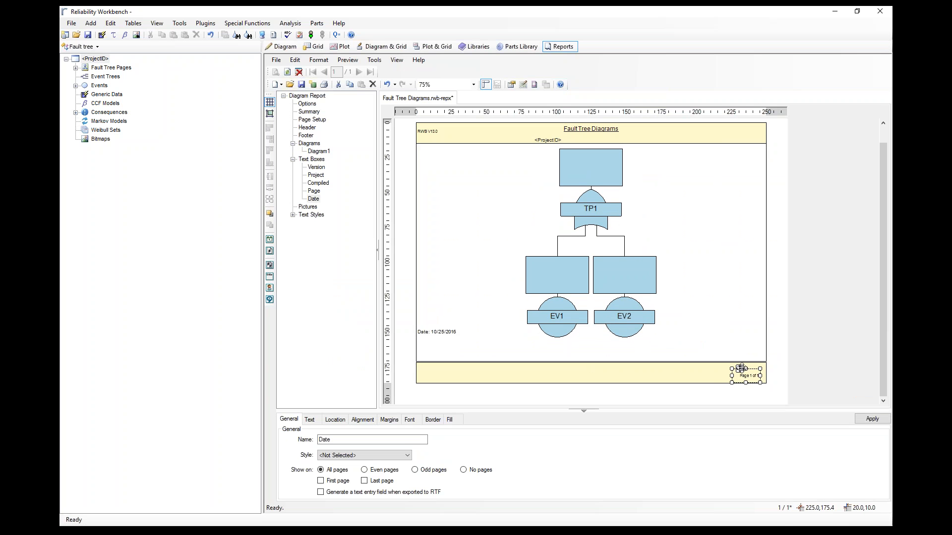
pyautogui.click(447, 334)
pyautogui.moveTo(424, 326); pyautogui.dragTo(425, 366)
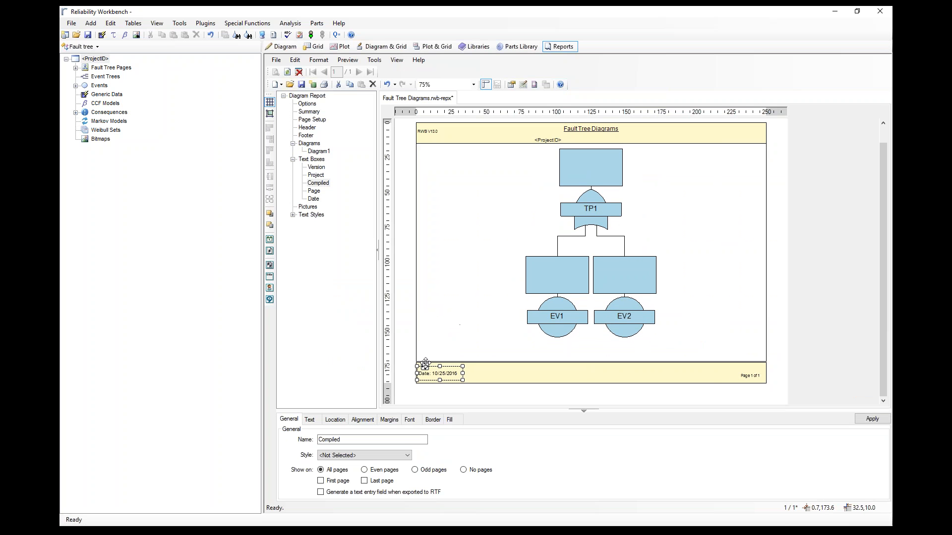
# Open the FaultTreeCooling.rwb project in place of the current one.
pyautogui.click(76, 34)
pyautogui.click(486, 304)
pyautogui.doubleClick(258, 97)
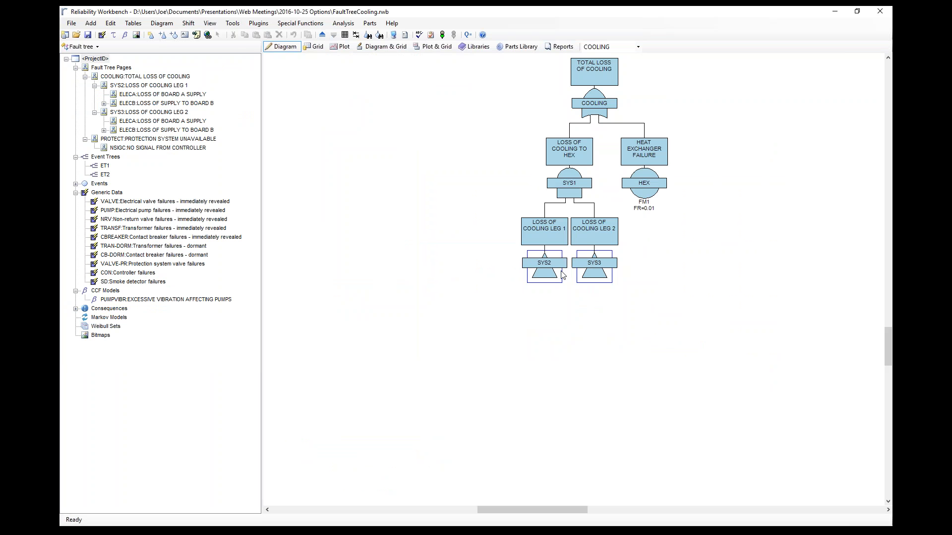
# Turn on Disable paging in the project's view options and inspect the whole cooling fault tree on one page.
pyautogui.click(209, 24)
pyautogui.click(209, 35)
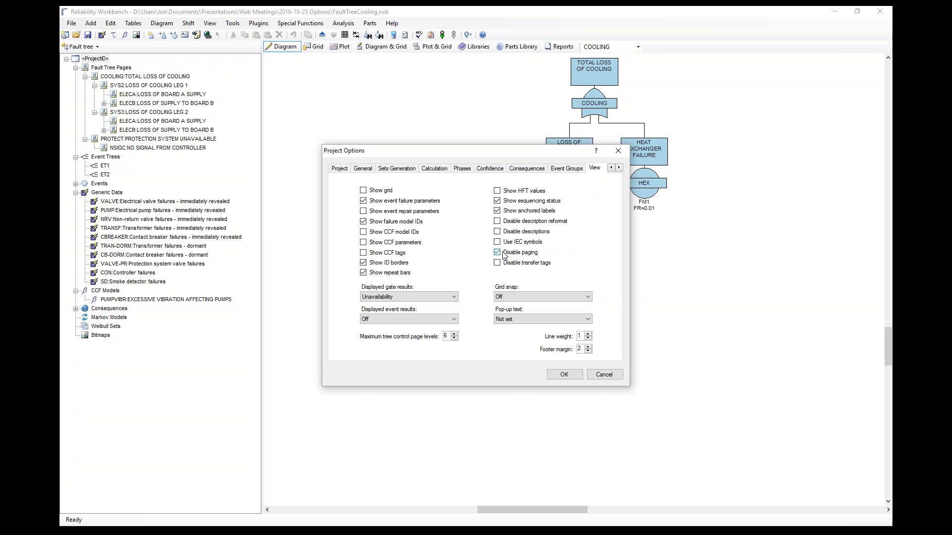
pyautogui.click(498, 252)
pyautogui.click(557, 374)
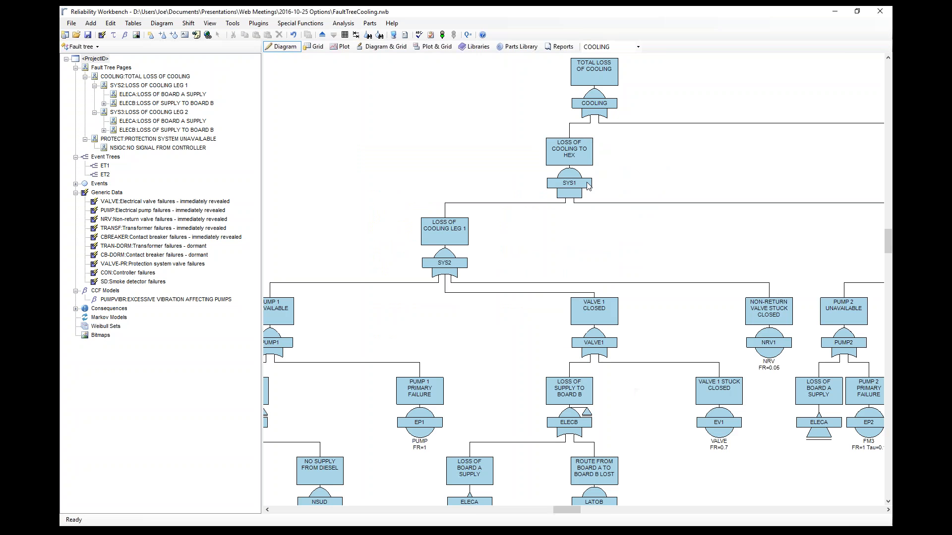
pyautogui.scroll(-2, 647, 168)
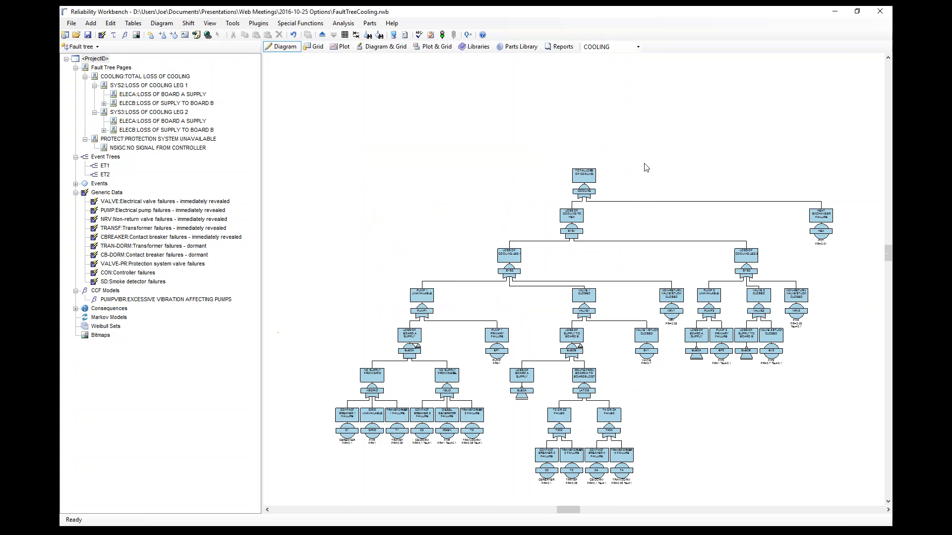
pyautogui.scroll(1, 647, 168)
# Move the project file name text box into the middle of the footer in the report's design mode, and regenerate the report.
pyautogui.click(562, 46)
pyautogui.click(288, 71)
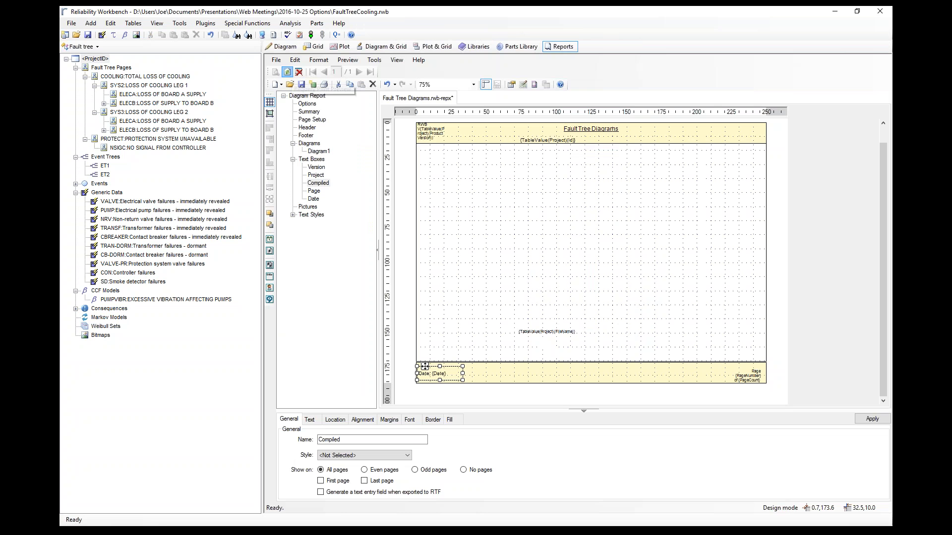
pyautogui.click(519, 329)
pyautogui.moveTo(485, 327); pyautogui.dragTo(544, 373)
pyautogui.click(778, 233)
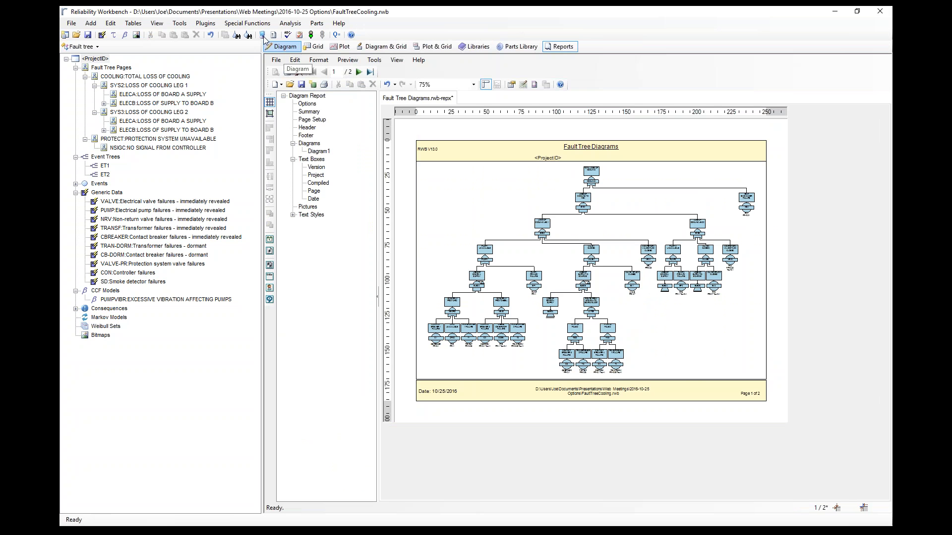
# Return to the fault tree diagram and turn off Disable paging in the project's view options.
pyautogui.click(158, 24)
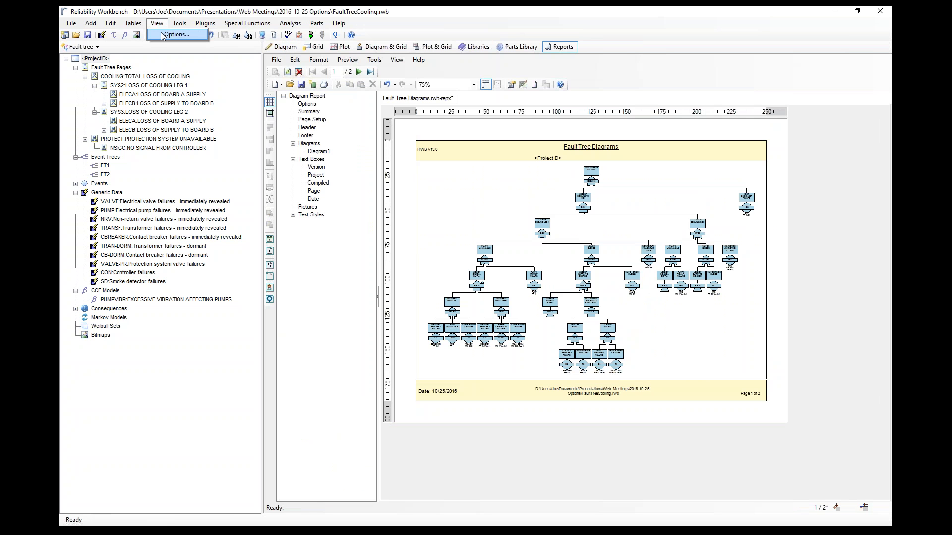
pyautogui.click(281, 47)
pyautogui.click(281, 46)
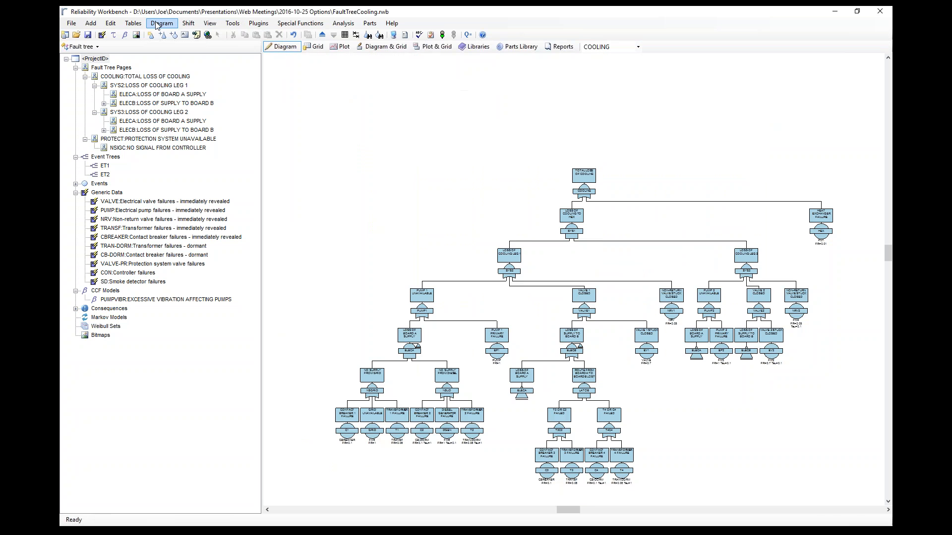
pyautogui.click(160, 23)
pyautogui.moveTo(191, 29)
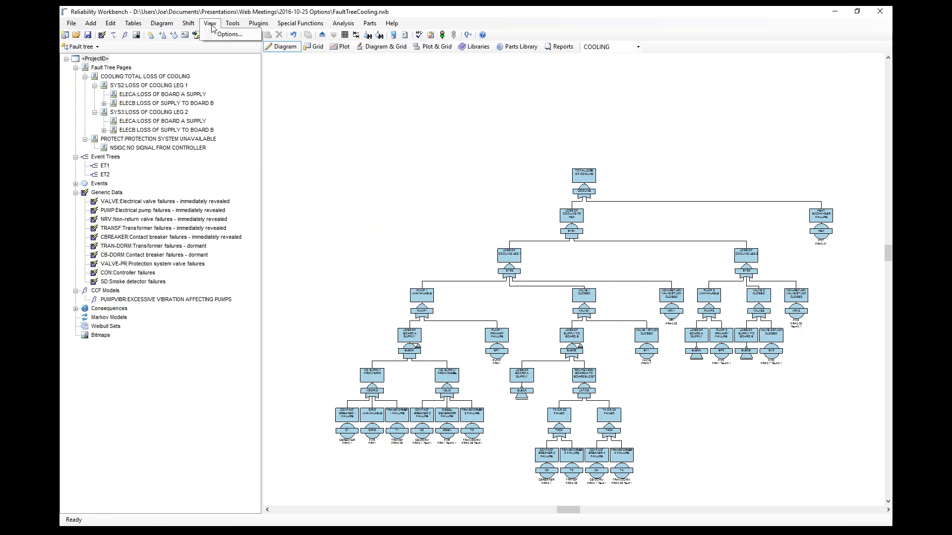
pyautogui.click(219, 34)
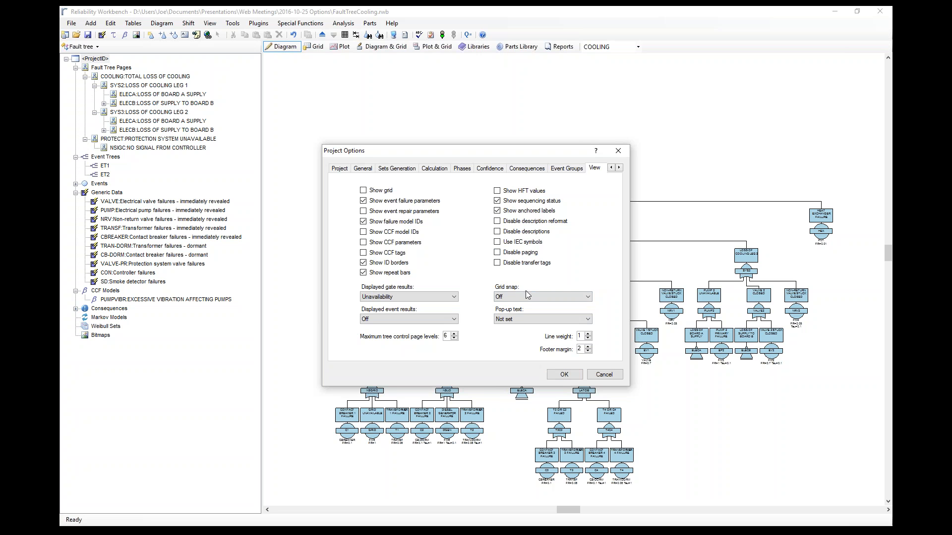
pyautogui.click(558, 376)
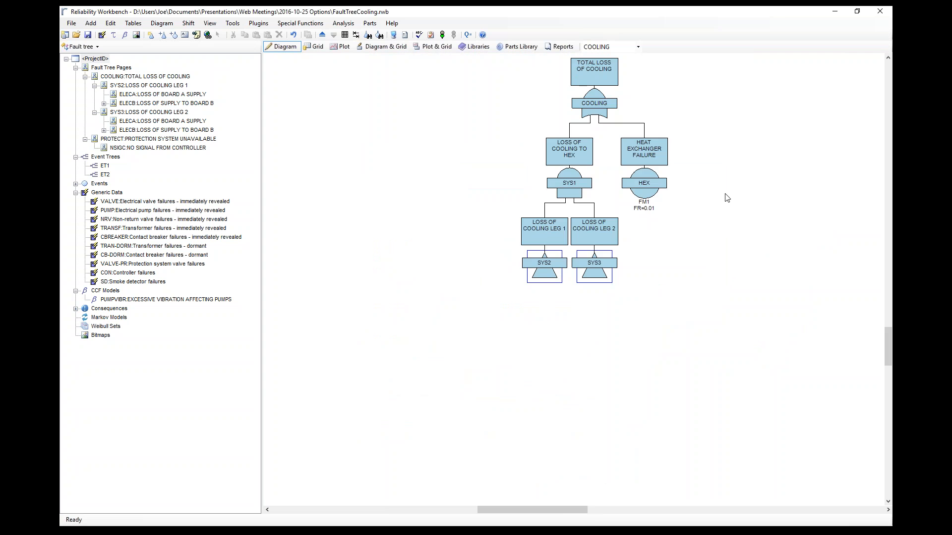
pyautogui.scroll(3, 697, 206)
pyautogui.scroll(-1, 727, 198)
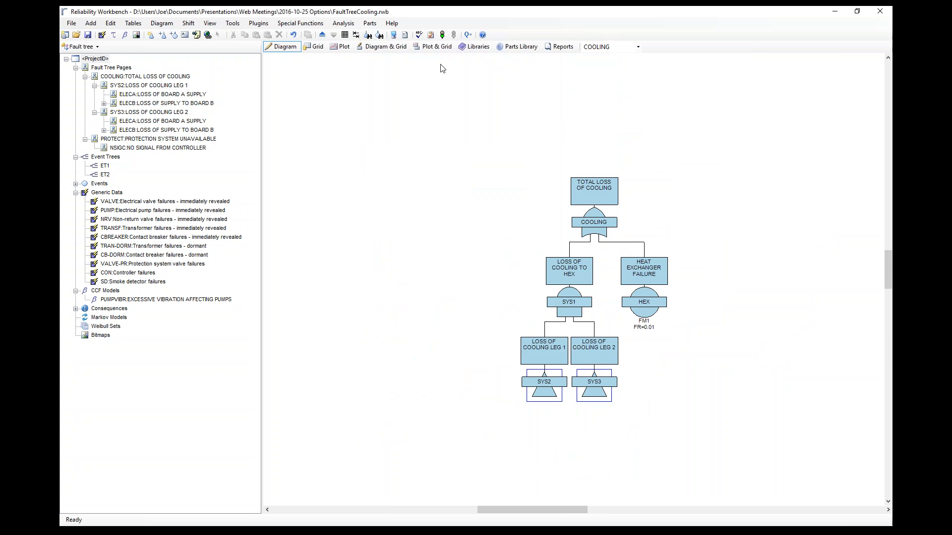
# Turn off Color diagrams in the report options and regenerate the Fault Tree Diagrams report.
pyautogui.click(231, 23)
pyautogui.moveTo(253, 34)
pyautogui.click(352, 79)
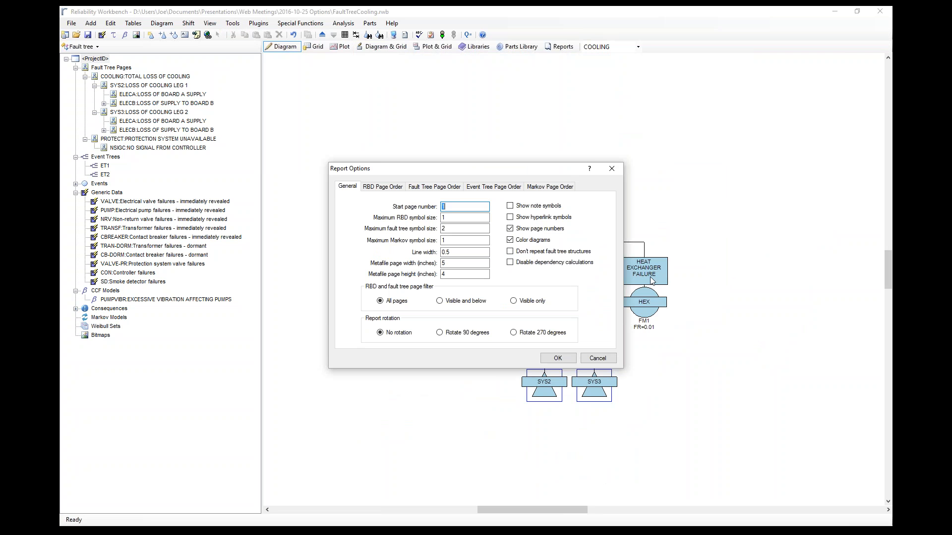
pyautogui.click(524, 241)
pyautogui.click(558, 358)
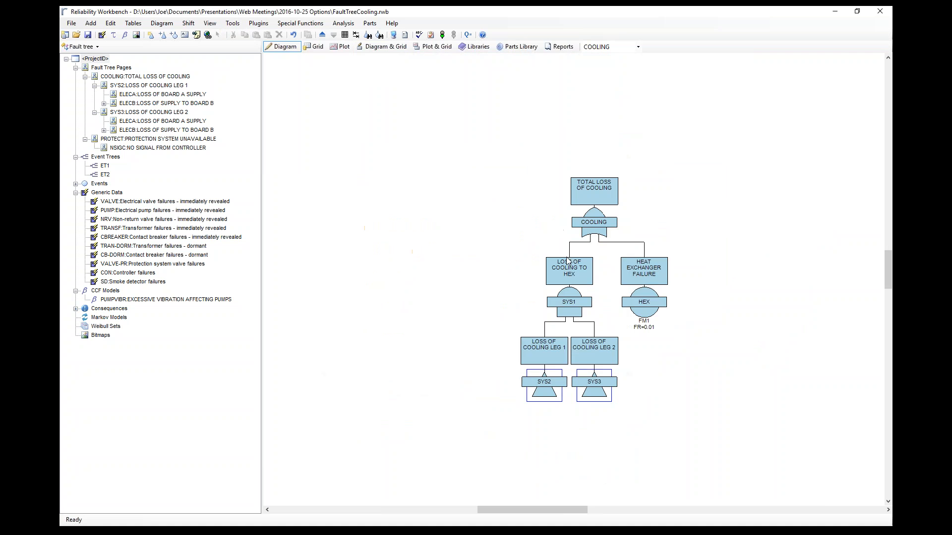
pyautogui.click(567, 47)
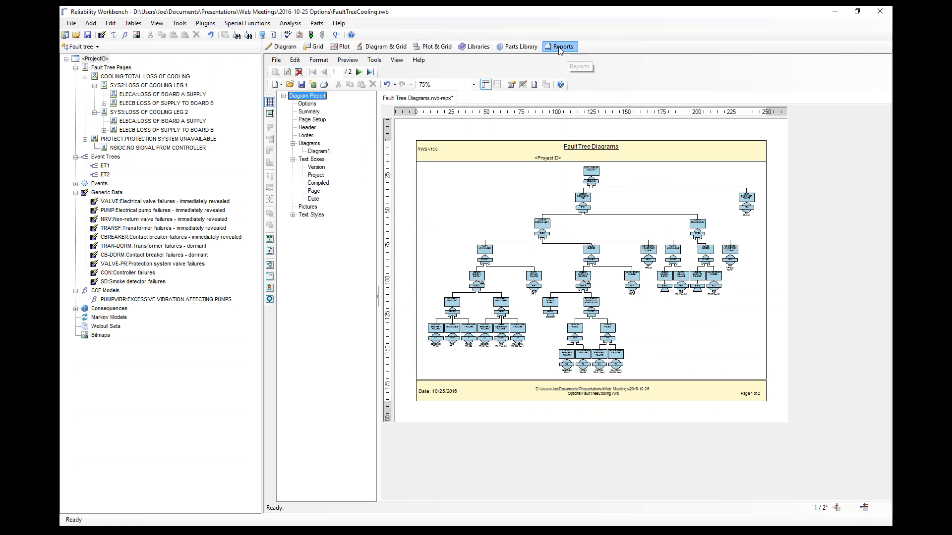
pyautogui.click(286, 72)
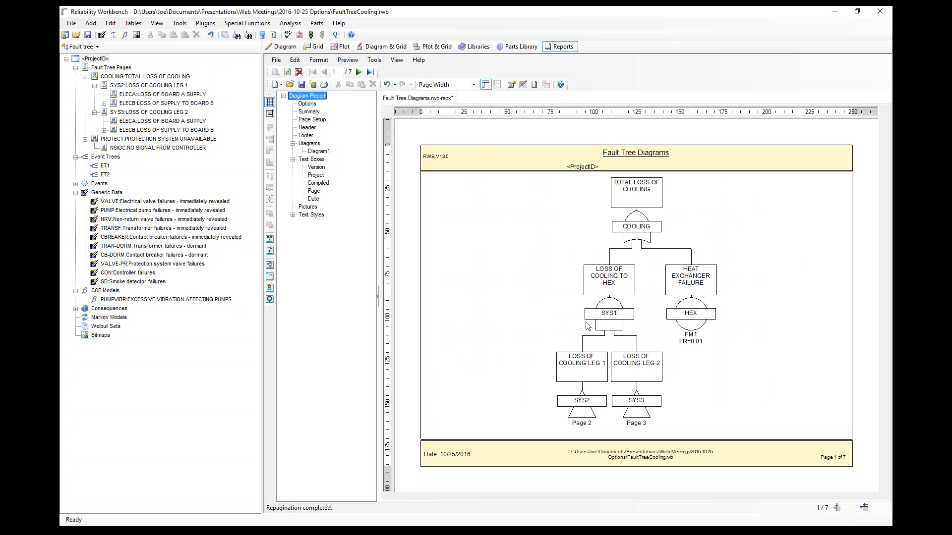
# Return to the diagram and review the page filter and rotation settings in the report options without changing them.
pyautogui.click(282, 48)
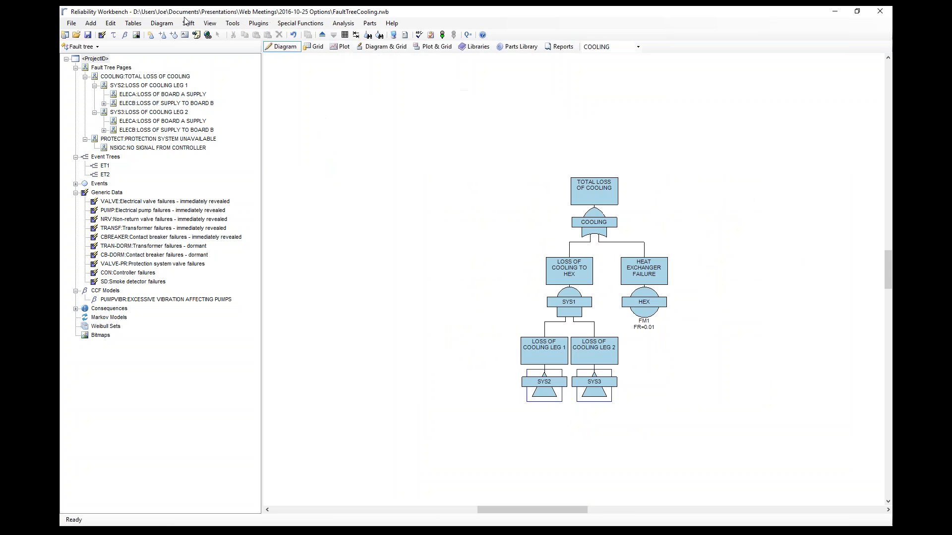
pyautogui.moveTo(210, 25)
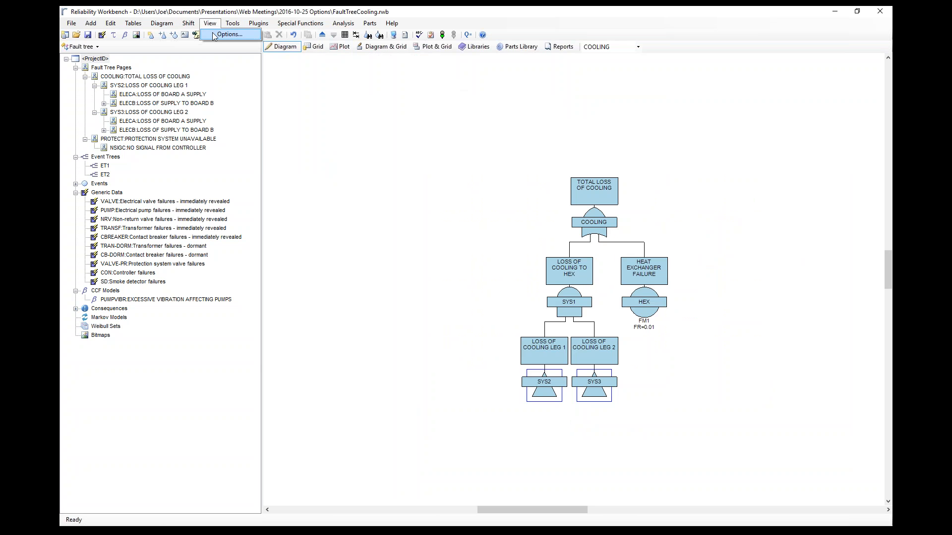
pyautogui.moveTo(271, 34)
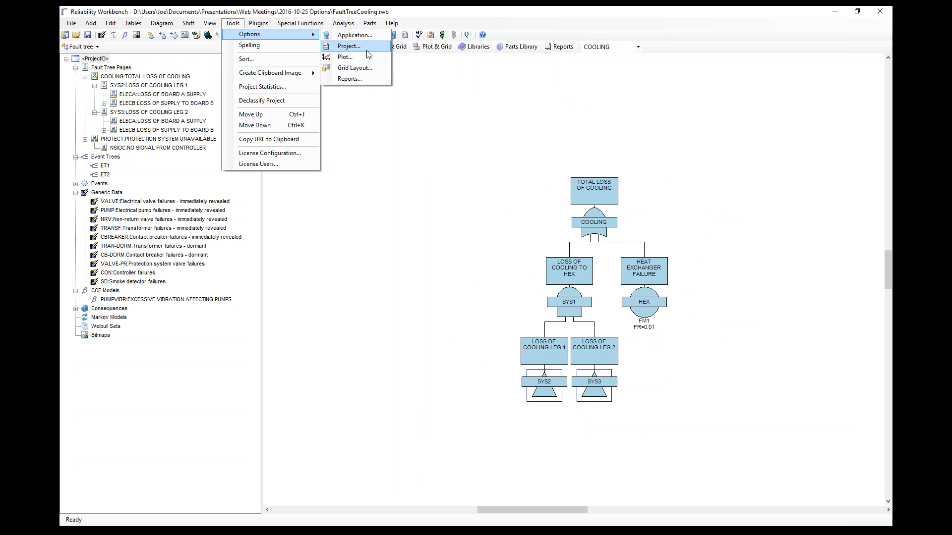
pyautogui.click(356, 80)
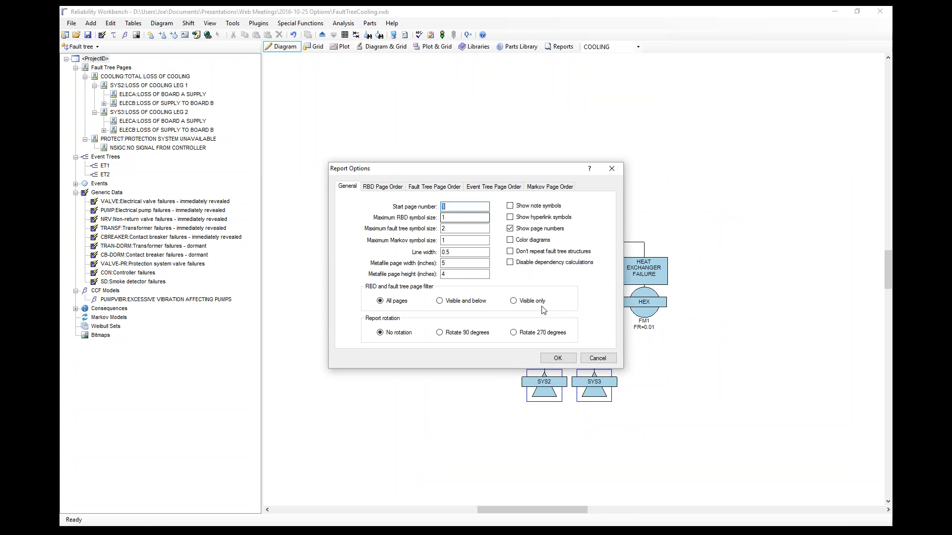
pyautogui.click(597, 358)
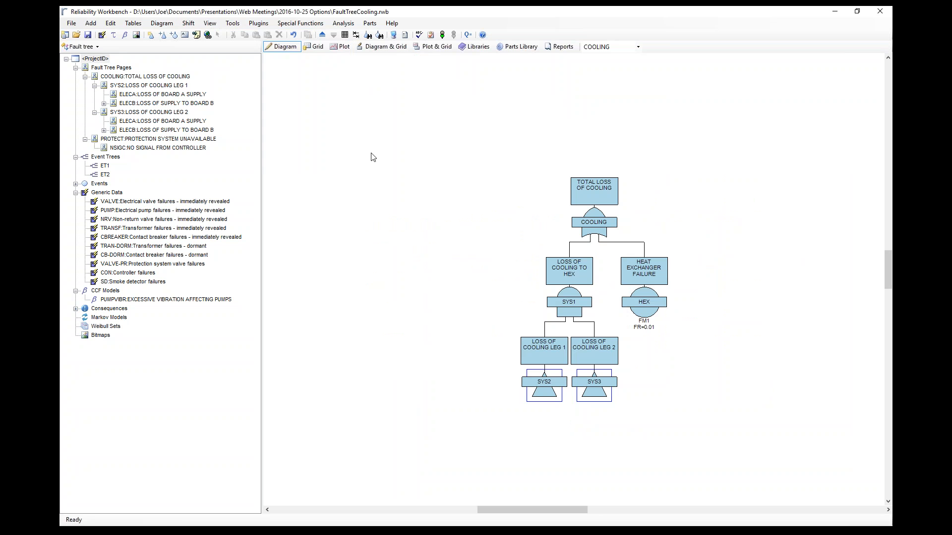
pyautogui.click(140, 77)
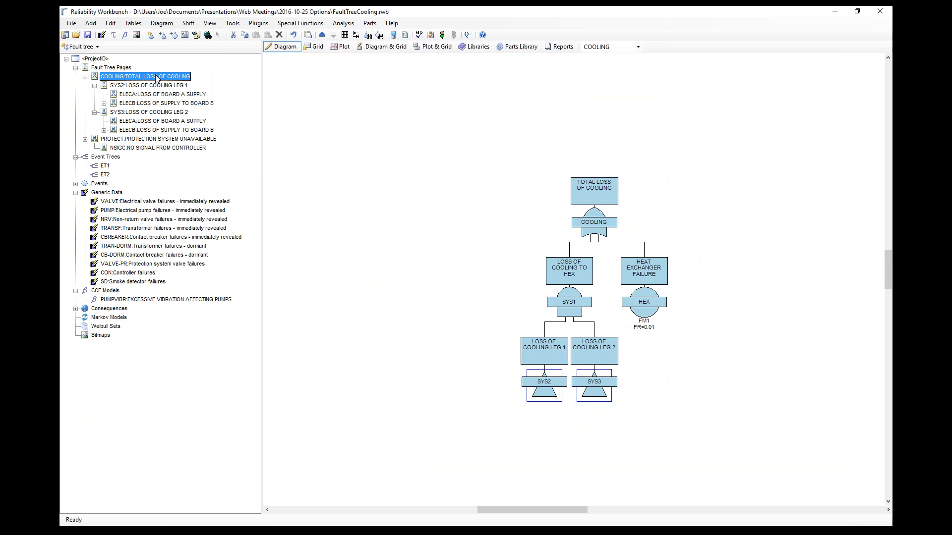
pyautogui.click(304, 24)
pyautogui.moveTo(335, 57)
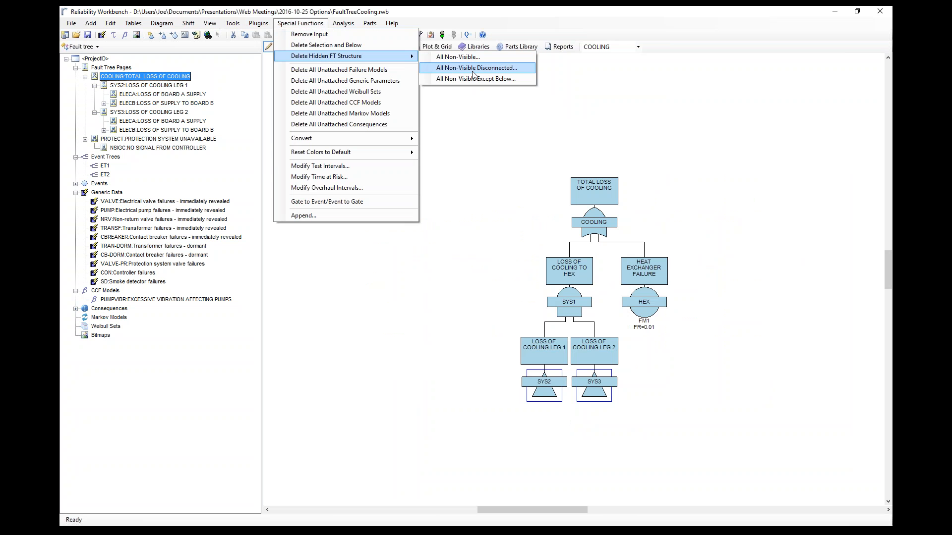
pyautogui.click(139, 77)
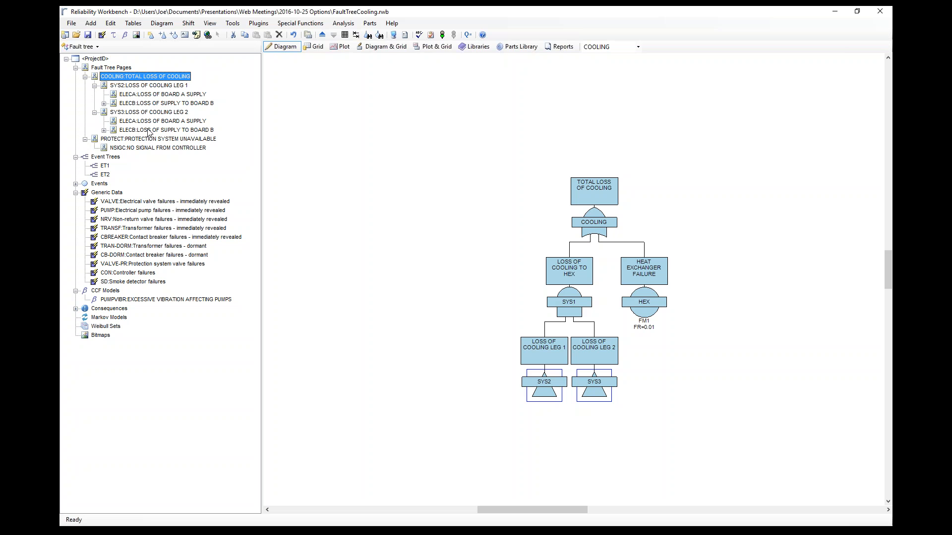
# Set the RBD and fault tree page filter to Visible and below in the report options.
pyautogui.click(213, 23)
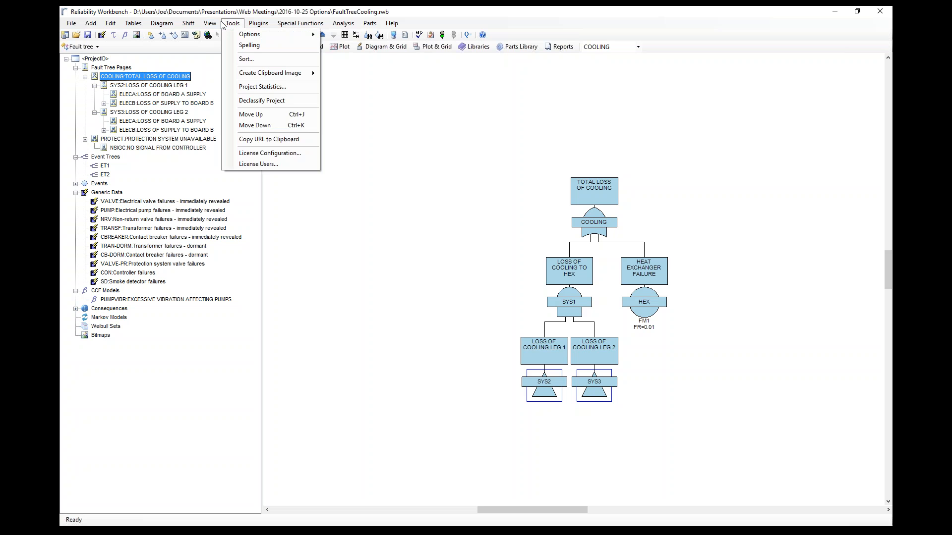
pyautogui.moveTo(232, 23)
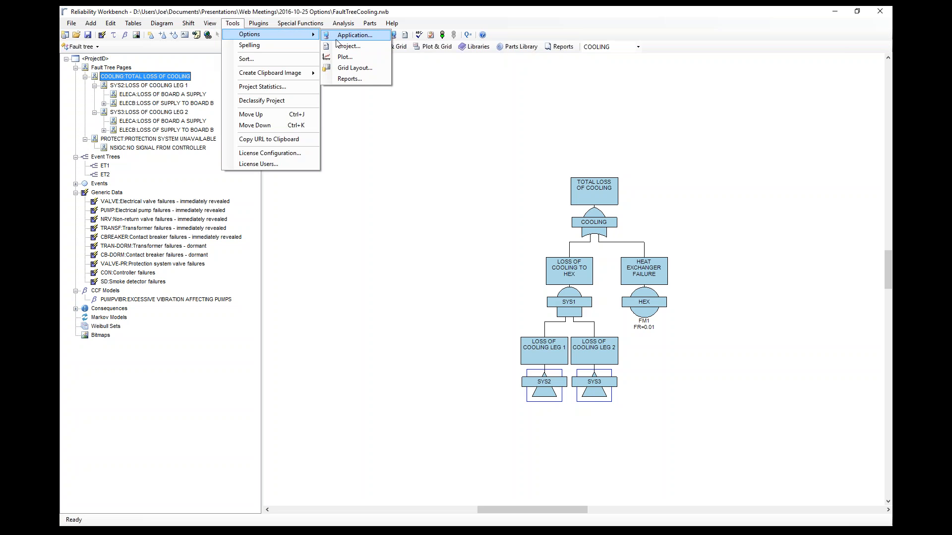
pyautogui.click(360, 81)
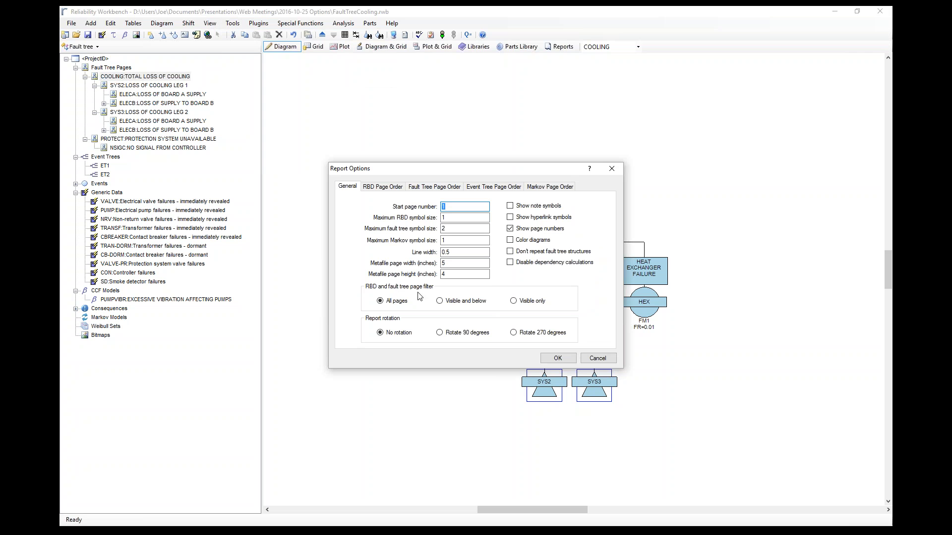
pyautogui.click(468, 306)
pyautogui.click(556, 359)
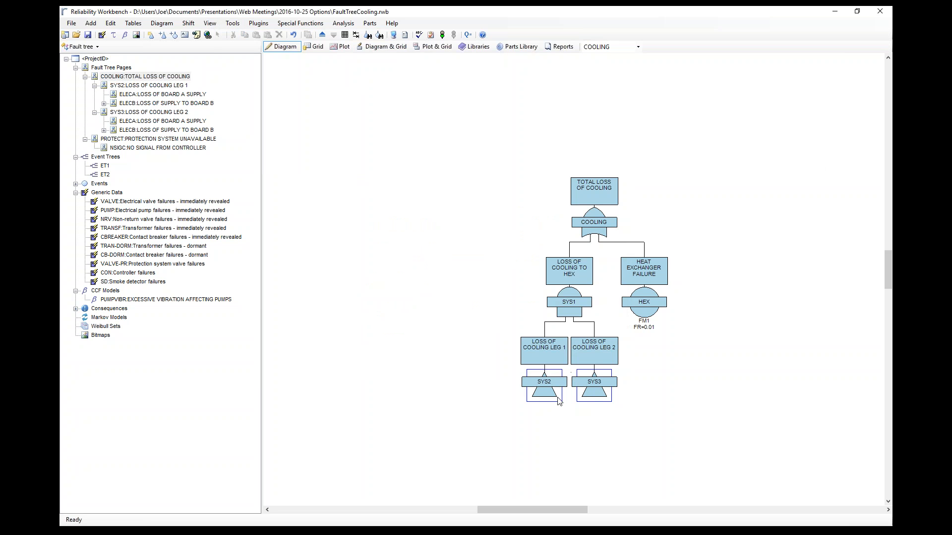
# Display the SYS2 fault tree page in the diagram and regenerate the Fault Tree Diagrams report from it.
pyautogui.click(545, 382)
pyautogui.click(570, 392)
pyautogui.click(601, 376)
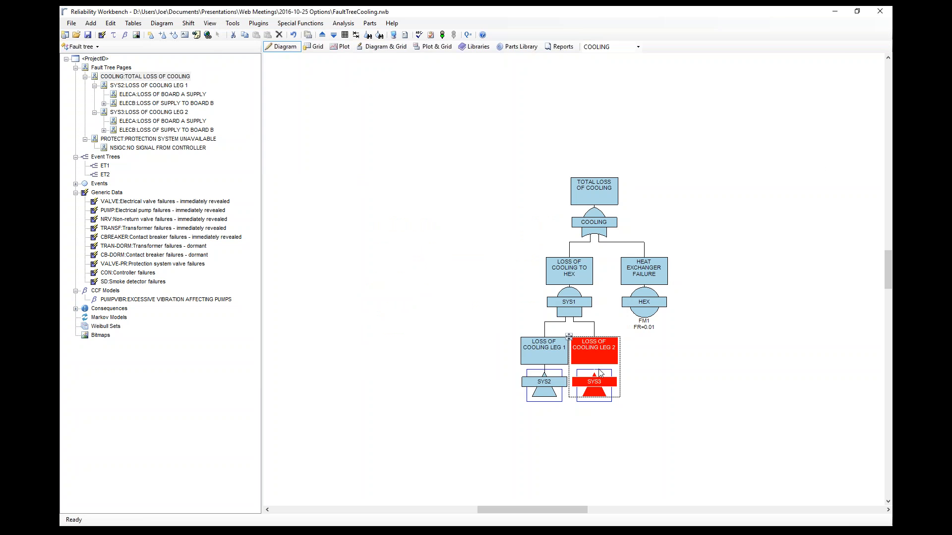
pyautogui.click(144, 85)
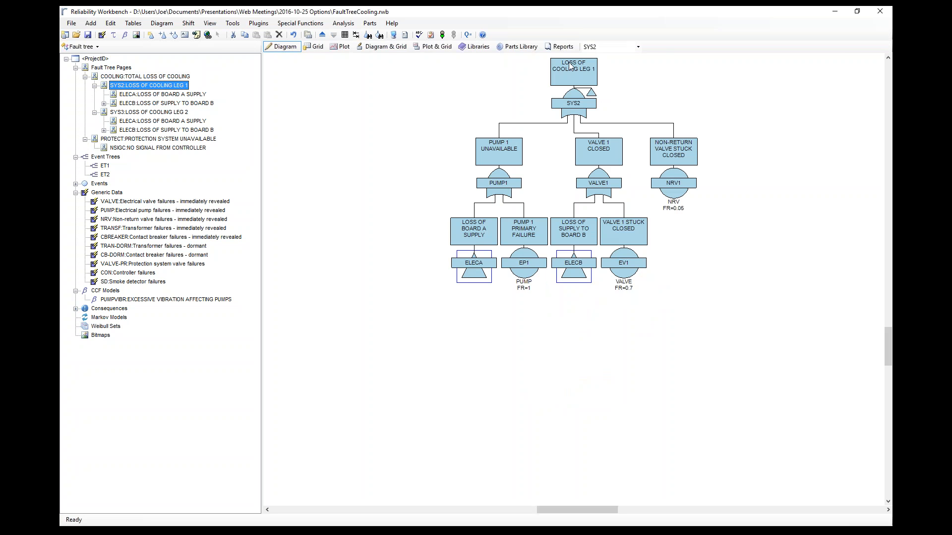
pyautogui.click(563, 47)
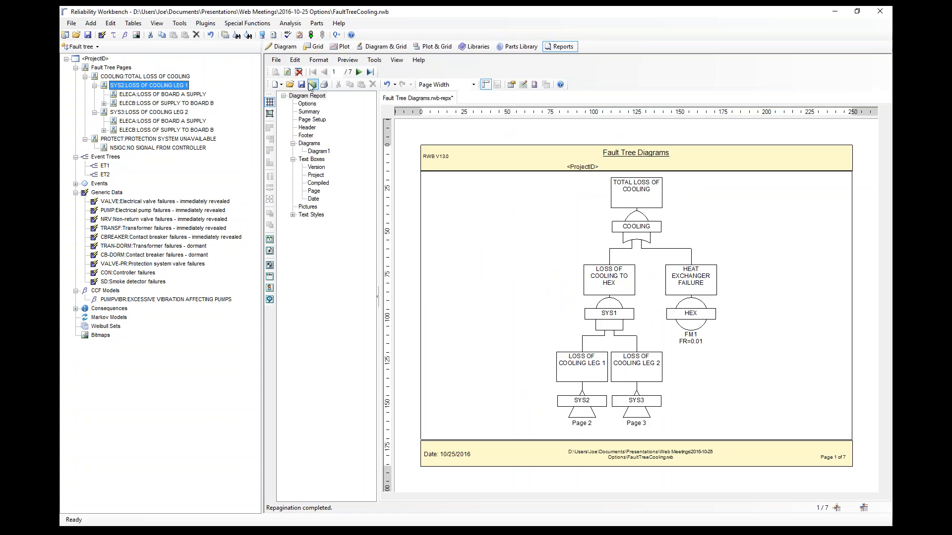
pyautogui.click(287, 71)
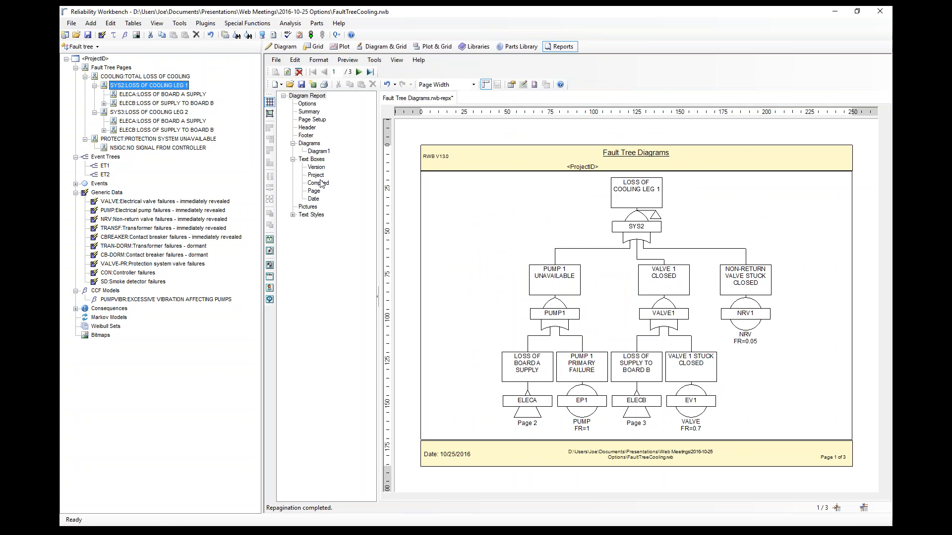
# Try the user-defined order for the fault tree pages in the report options.
pyautogui.click(188, 28)
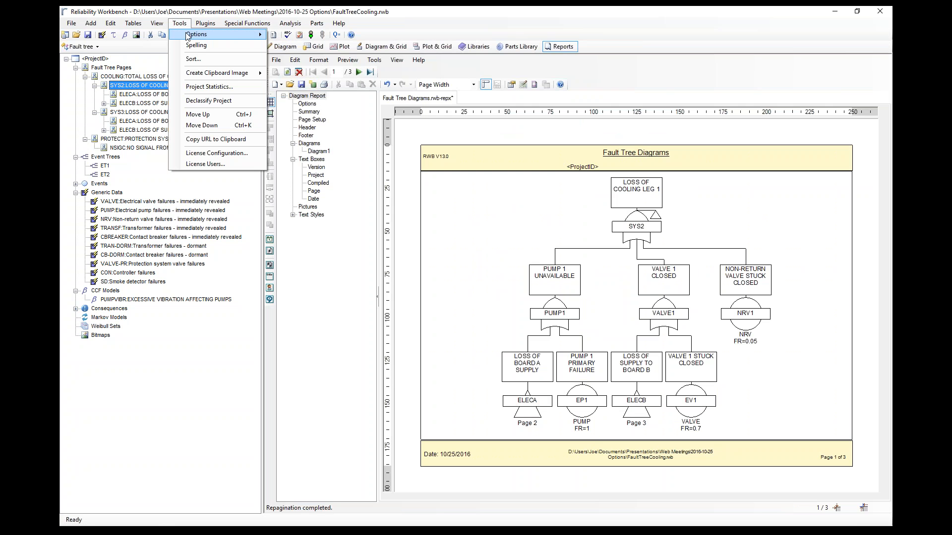
pyautogui.click(299, 79)
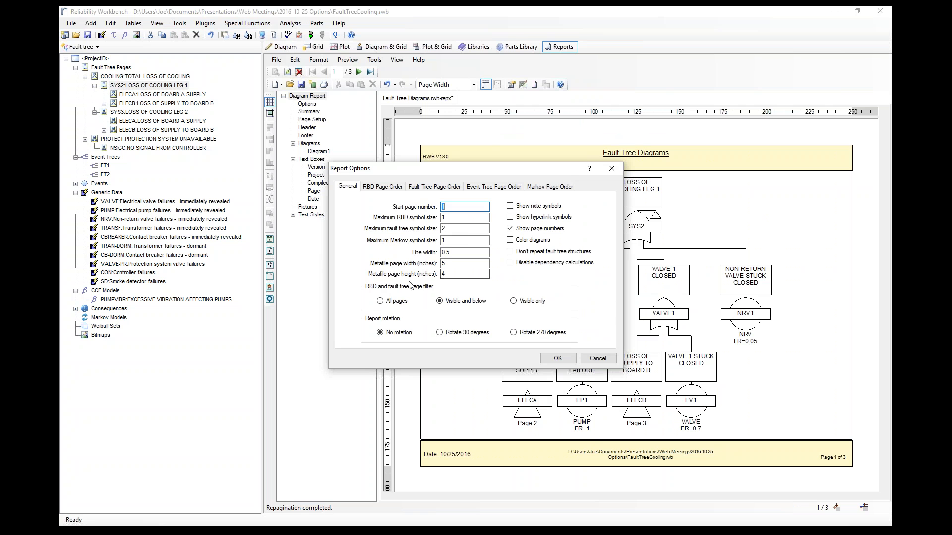
pyautogui.click(435, 187)
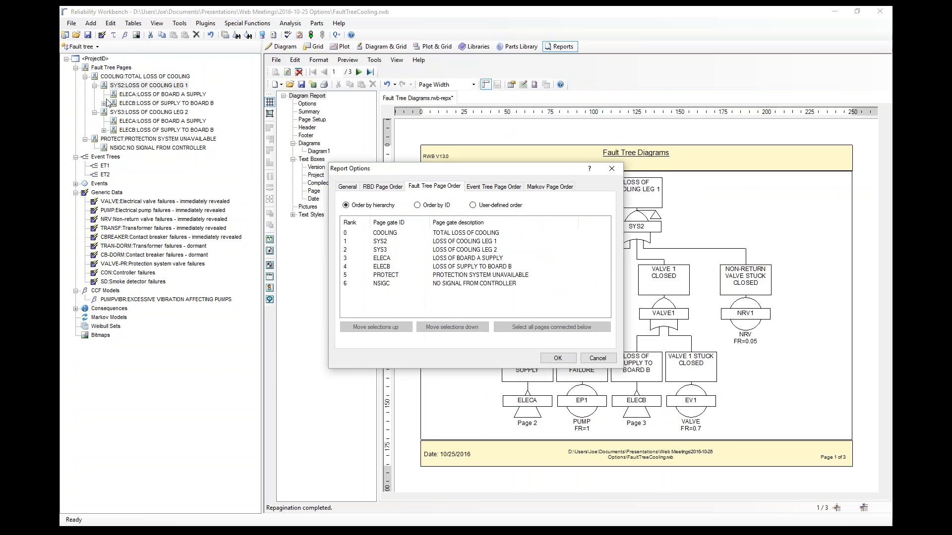
pyautogui.click(514, 208)
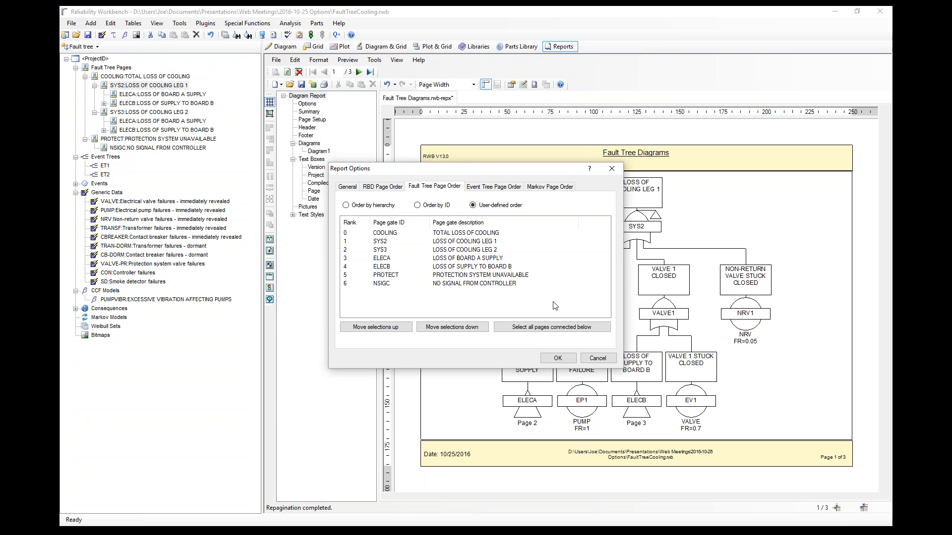
# Examine the start page number among the general report options, moving the dialog clear of the report, and cancel the dialog.
pyautogui.click(357, 189)
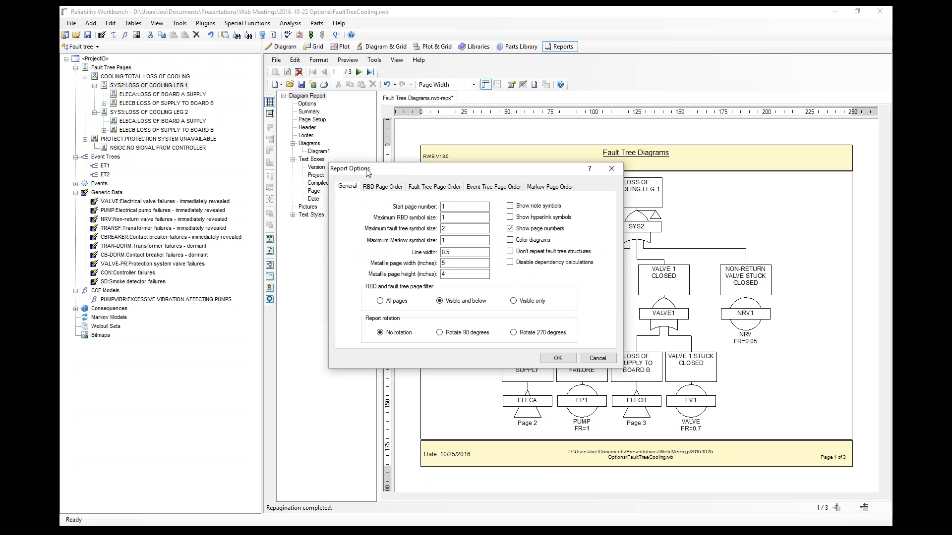
pyautogui.press('Tab')
pyautogui.moveTo(456, 173); pyautogui.dragTo(310, 151)
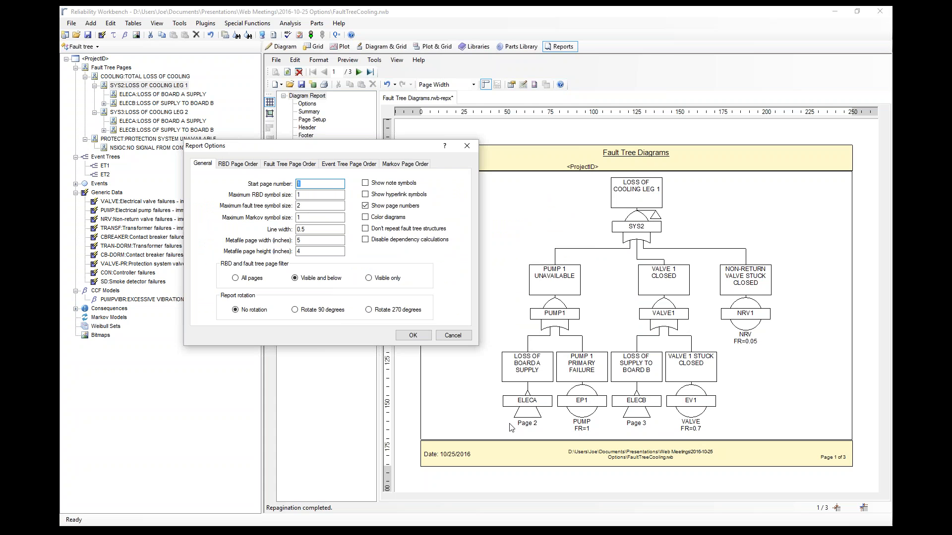
pyautogui.click(301, 184)
pyautogui.doubleClick(300, 184)
pyautogui.click(462, 336)
# Close the report, display the COOLING page in the diagram and select the heat exchanger failure event.
pyautogui.click(299, 72)
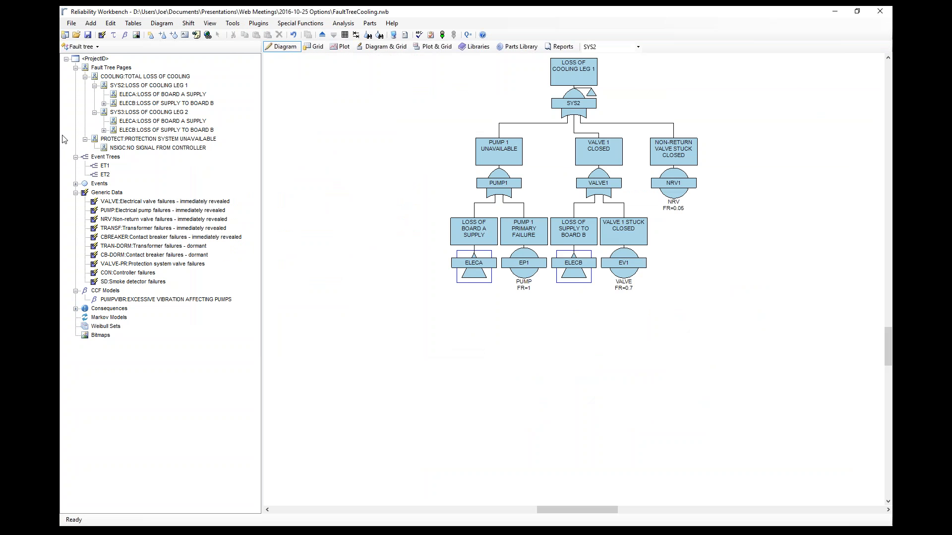
pyautogui.click(112, 77)
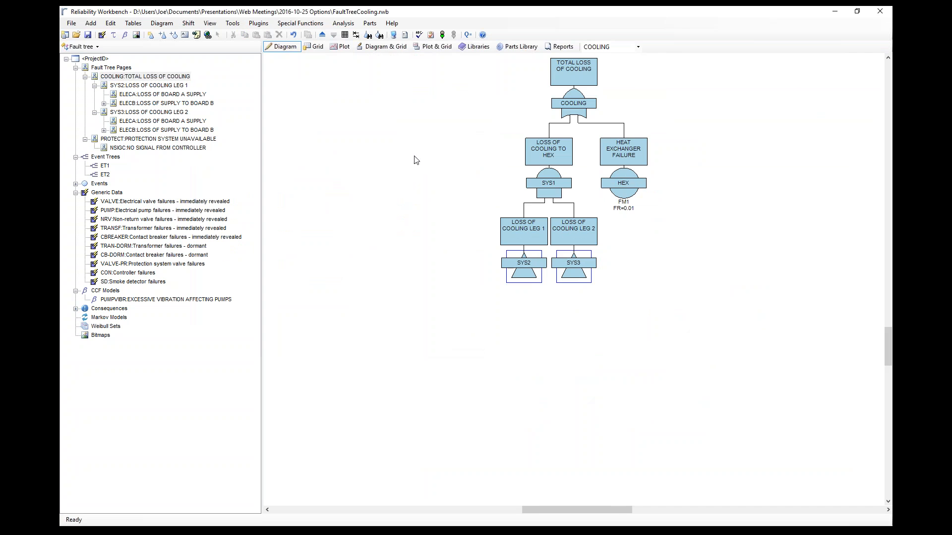
pyautogui.click(624, 181)
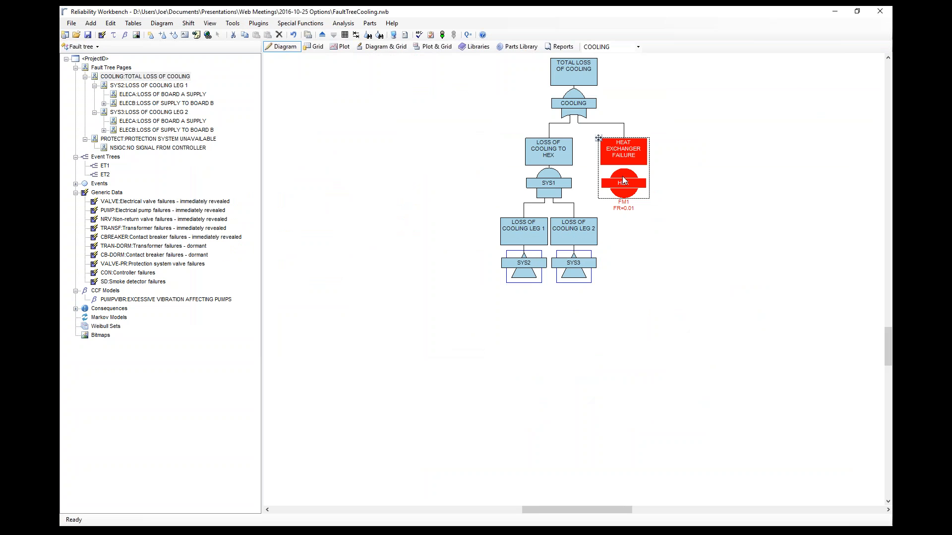
# Add a new primary event and assign it a new Beta-type CCF model with a beta value of 0.05.
pyautogui.click(76, 184)
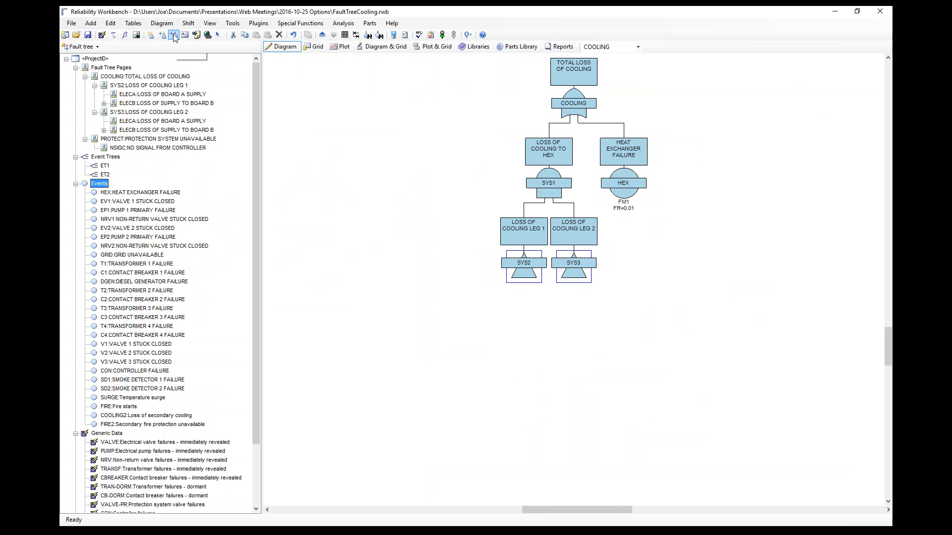
pyautogui.rightClick(99, 186)
pyautogui.click(125, 204)
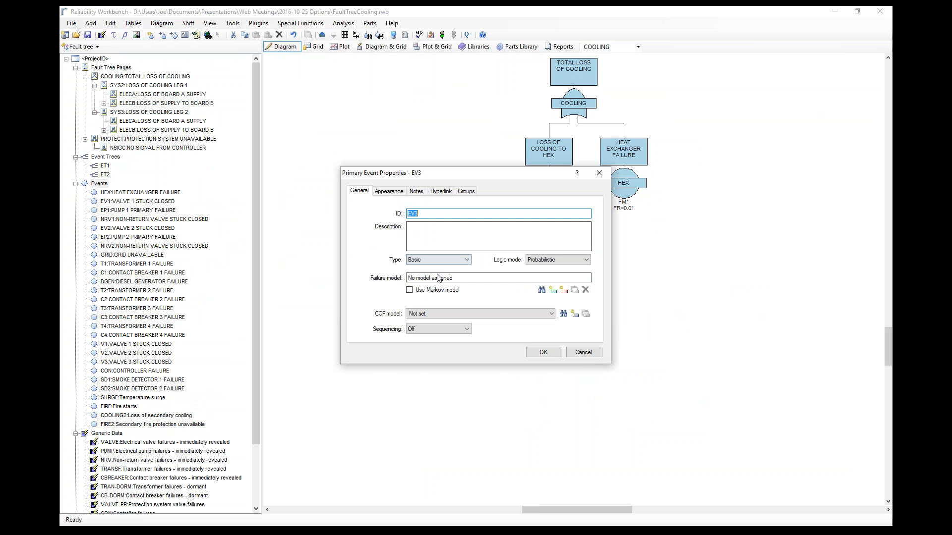
pyautogui.click(574, 314)
pyautogui.click(451, 299)
pyautogui.write('0.05')
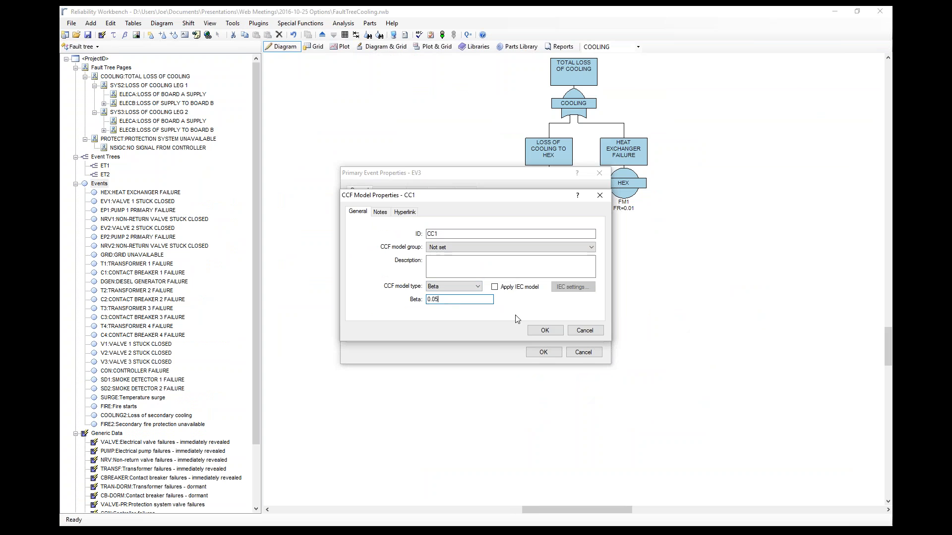
pyautogui.click(545, 330)
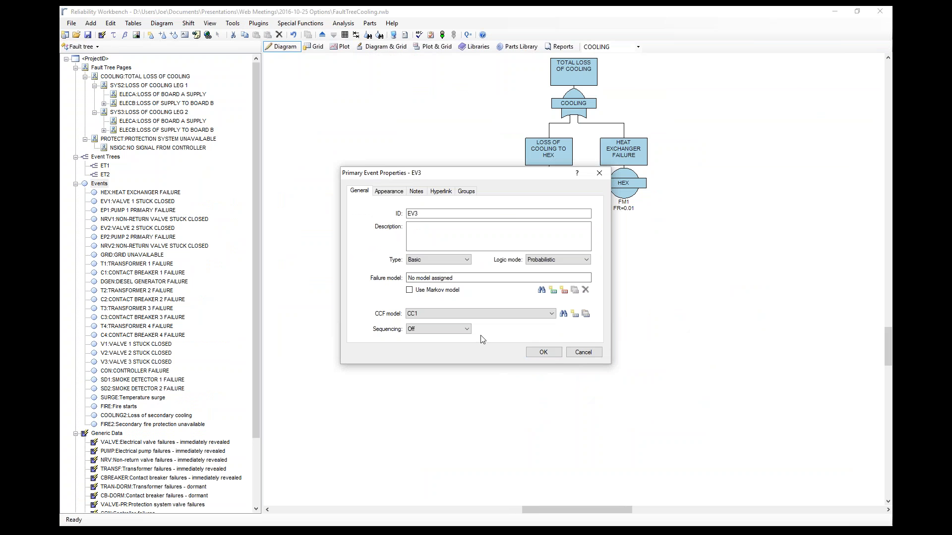
pyautogui.click(544, 352)
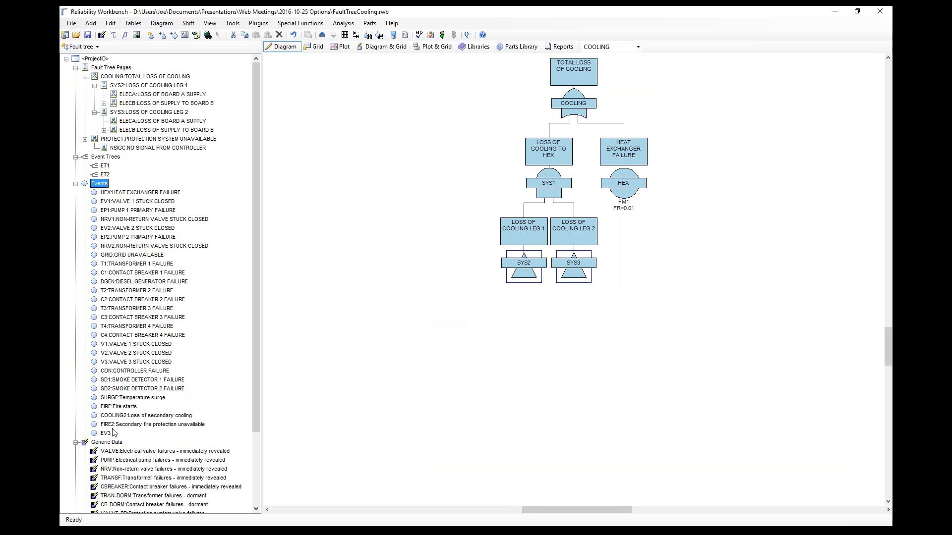
# Check the dependencies of primary event EV3 and close its properties.
pyautogui.doubleClick(106, 434)
pyautogui.click(382, 352)
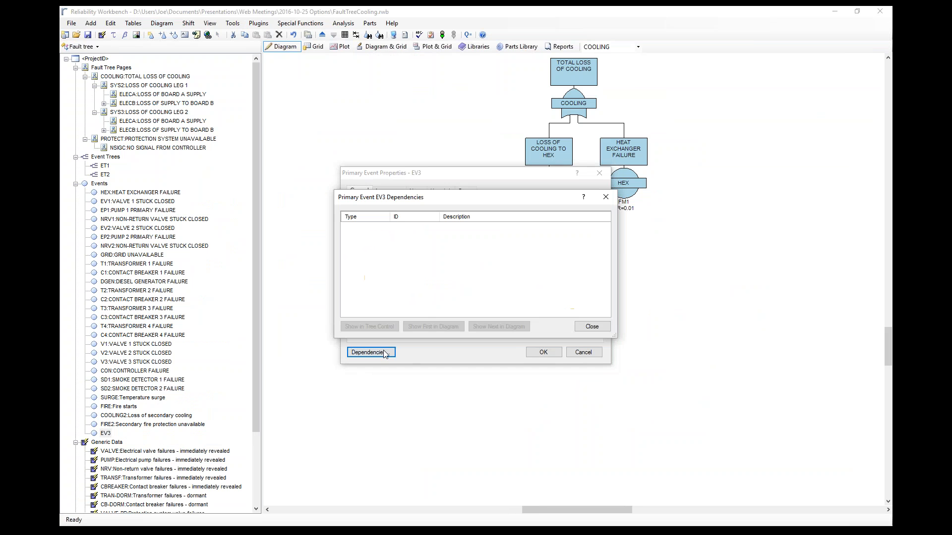
pyautogui.click(592, 327)
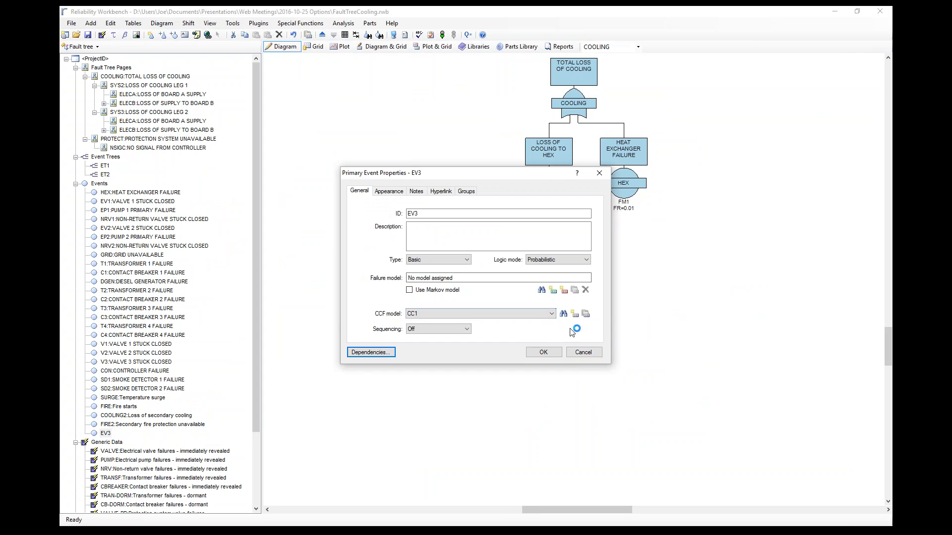
pyautogui.click(540, 352)
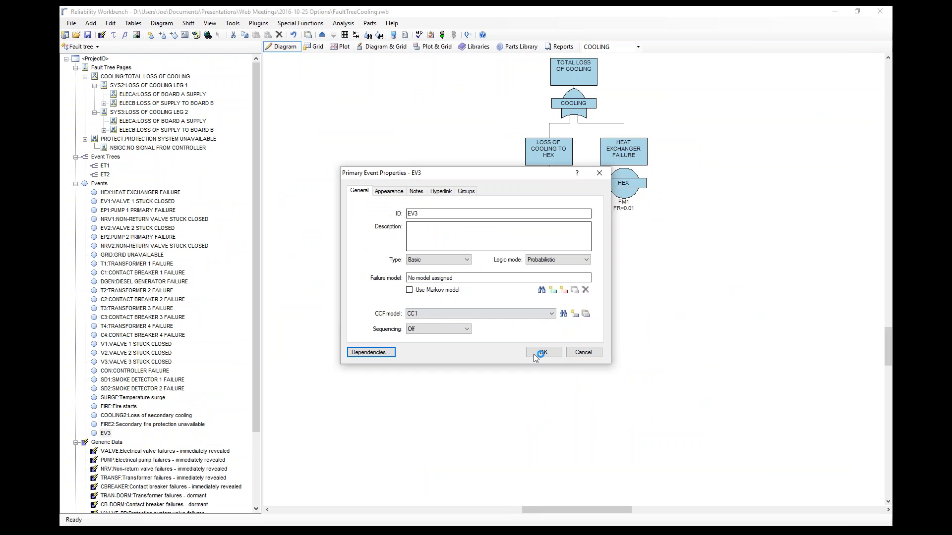
pyautogui.click(583, 353)
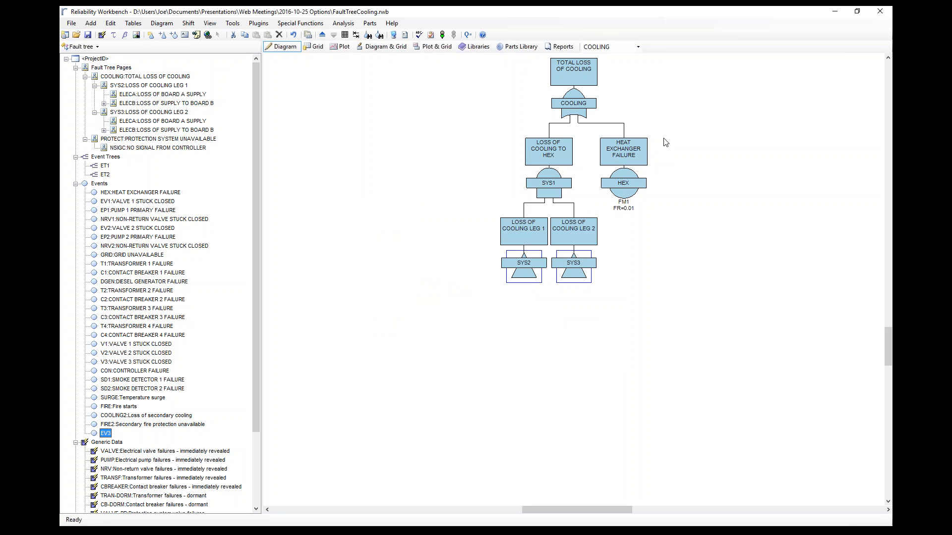
# Select primary event EV3 in the project tree.
pyautogui.click(396, 207)
pyautogui.click(106, 434)
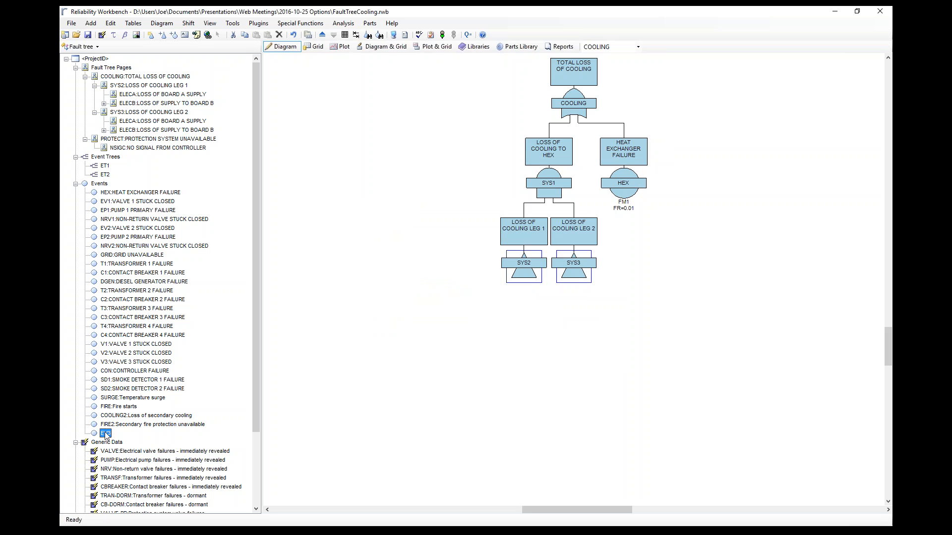